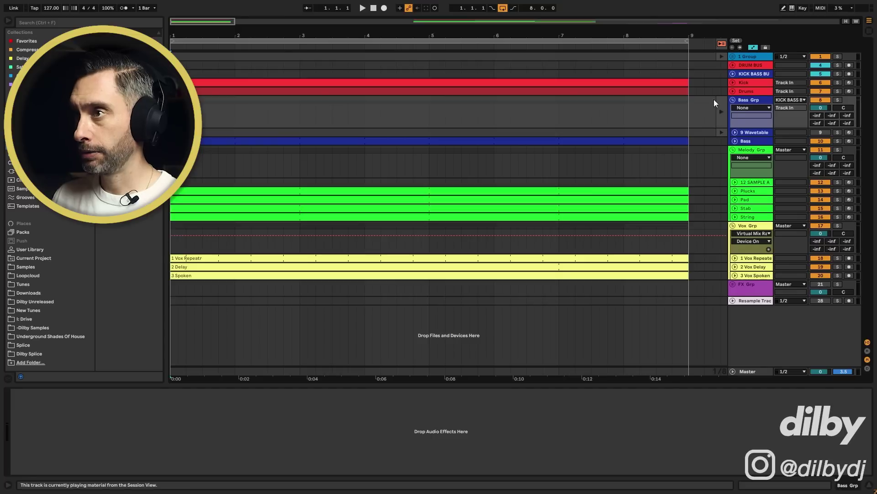
Play the full eight-bar loop from bar 1 and stop playback.
key("space")
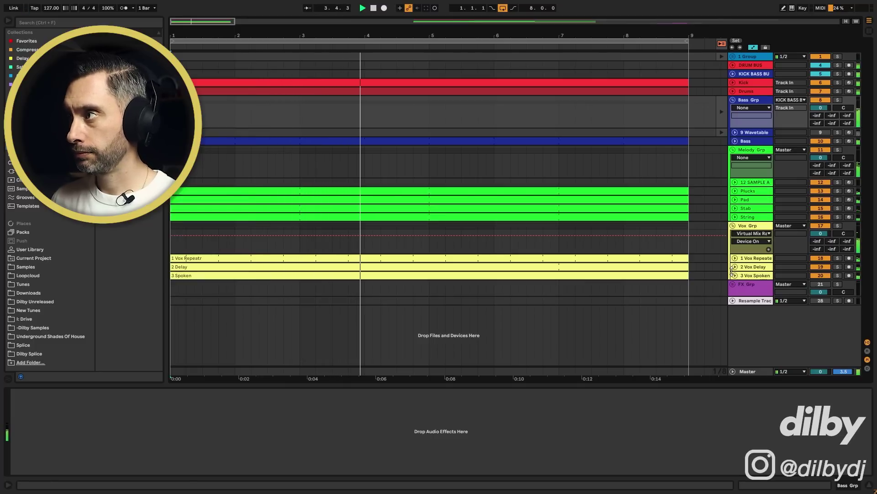
key("space")
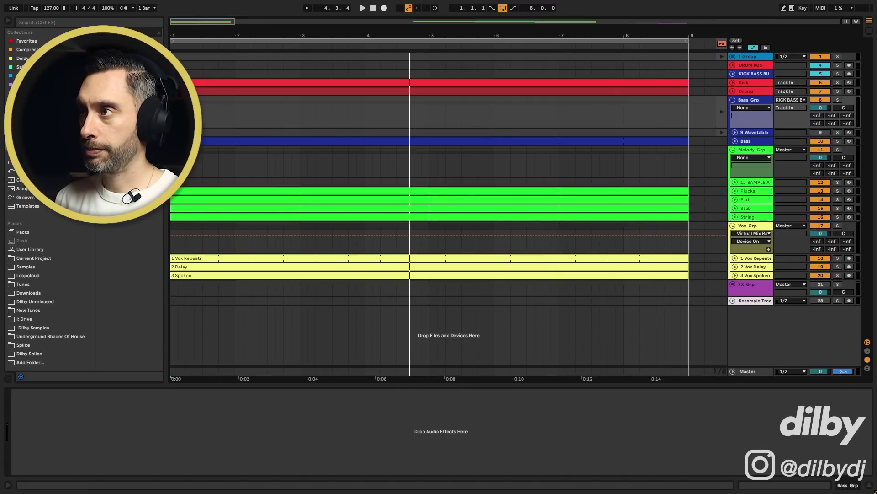
Solo the Kick track and audition its clips 1 and 2 at bars 33 and 41.
mouse_move(197, 22)
left_mouse_down()
mouse_move(198, 13)
mouse_move(185, 22)
left_mouse_up()
left_click(418, 93)
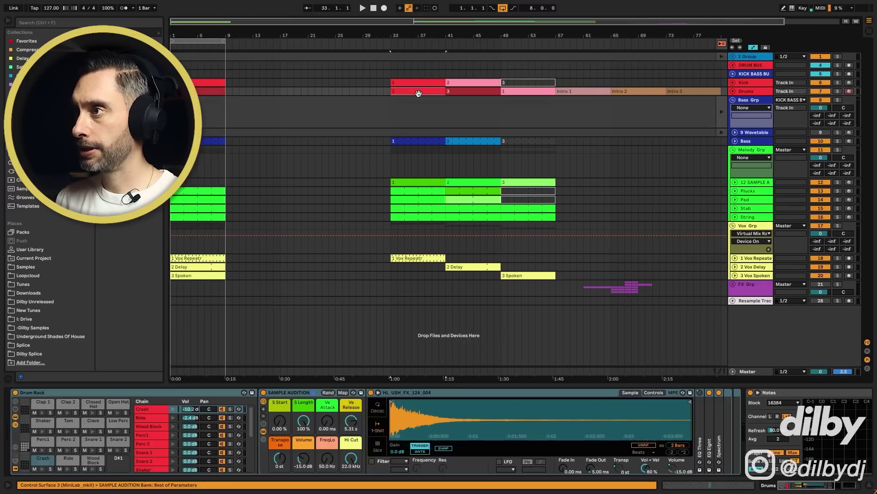
left_click(419, 82)
key("space")
left_click(838, 82)
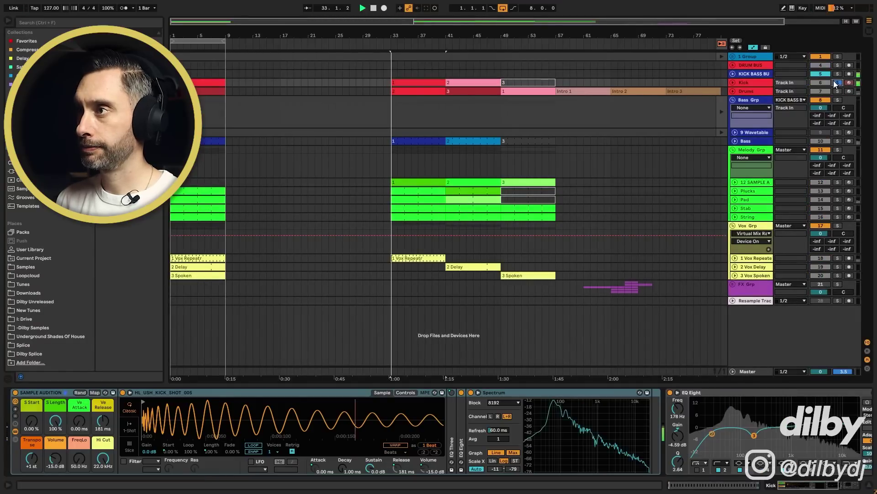
key("space")
left_click(483, 83)
key("space")
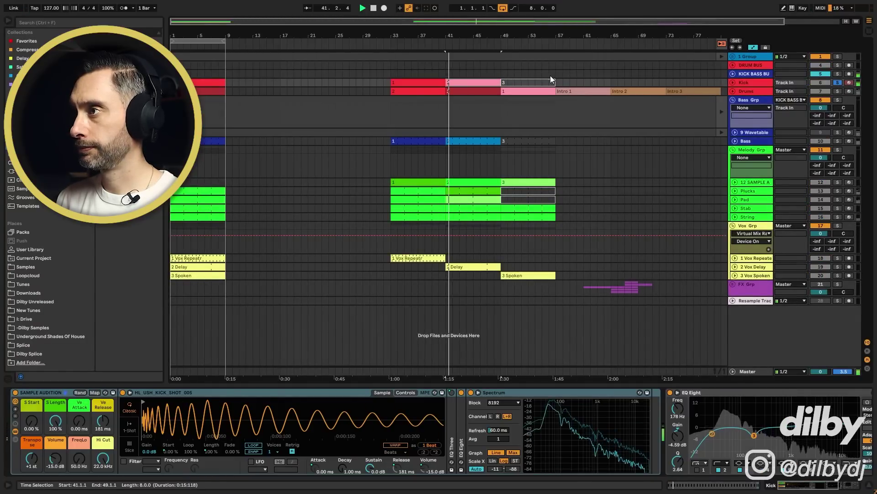
key("space")
Solo the Drums track and audition its clip variations starting at bars 33 and 41.
key("Left")
key("Down")
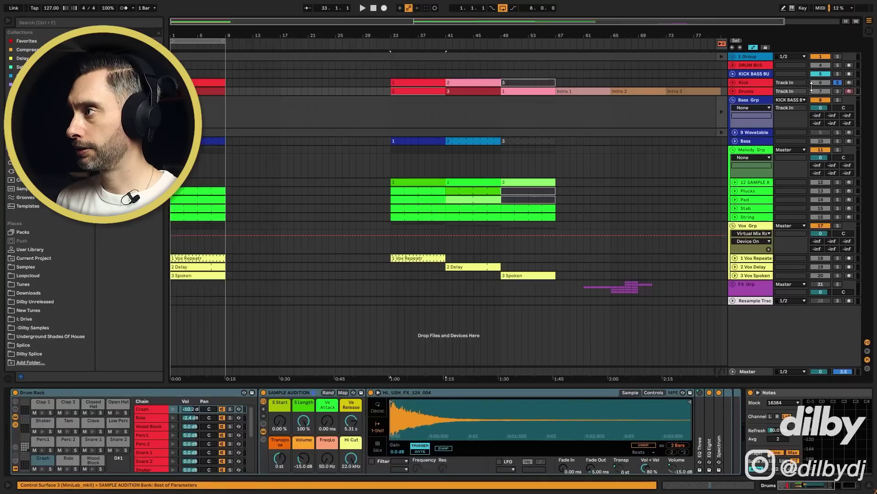
left_click(839, 92)
key("space")
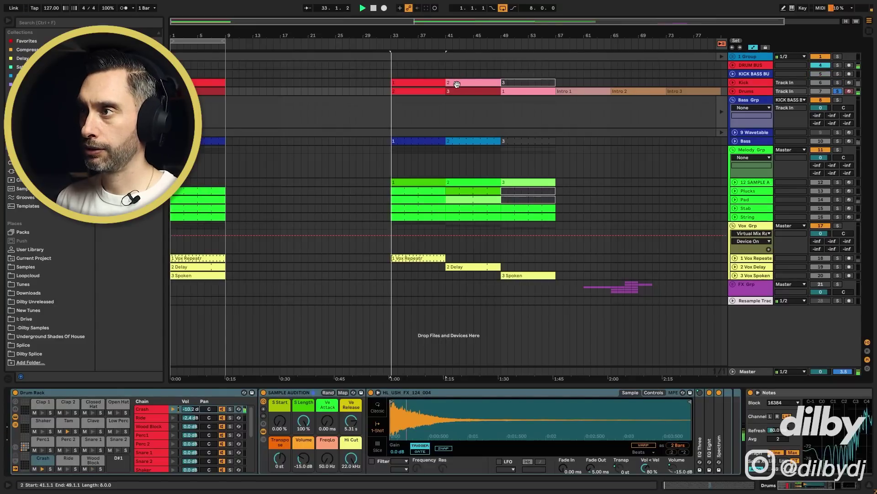
left_click(465, 91)
key("space")
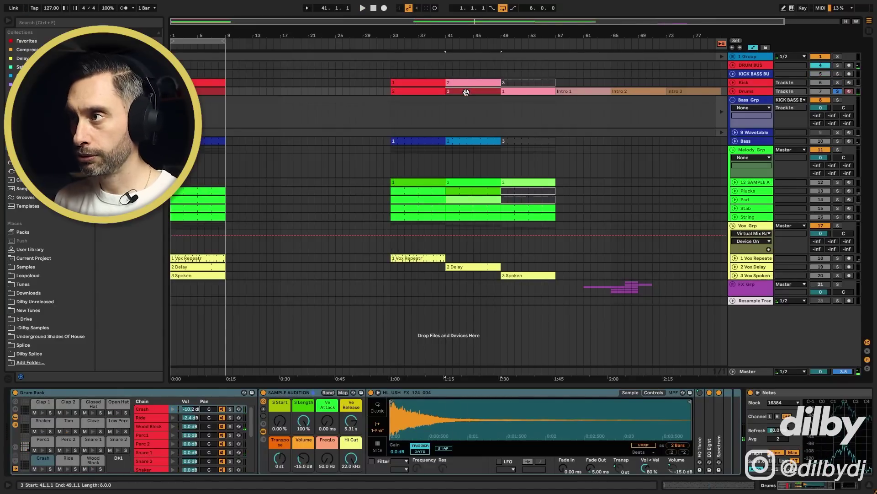
key("space")
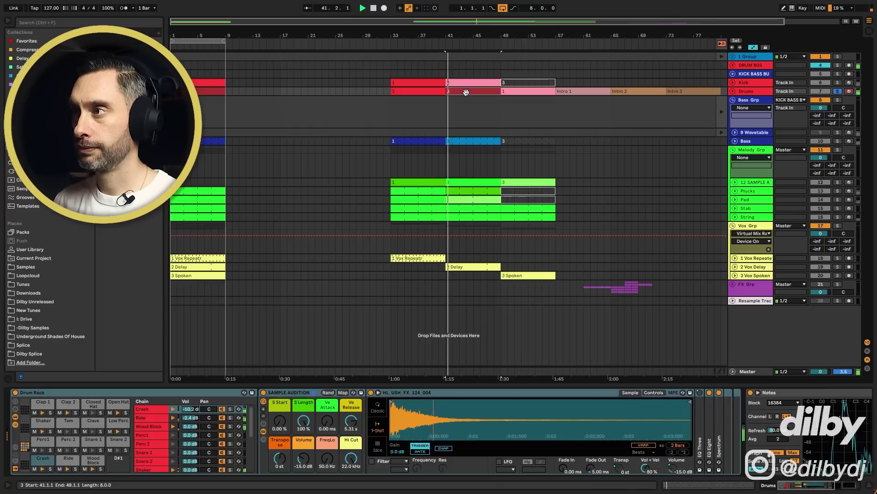
left_click(514, 73)
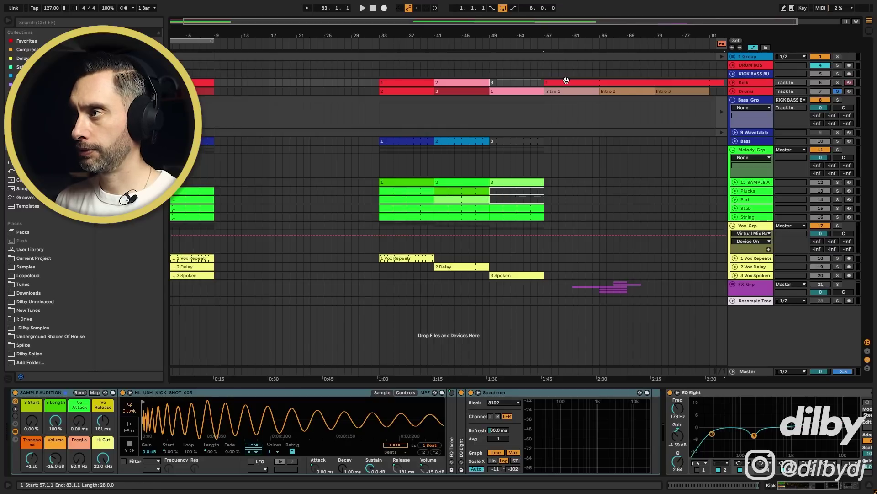
Audition the Kick together with the Intro 1, Intro 2 and Intro 3 drum sections starting at bars 57, 65 and 73.
key("space")
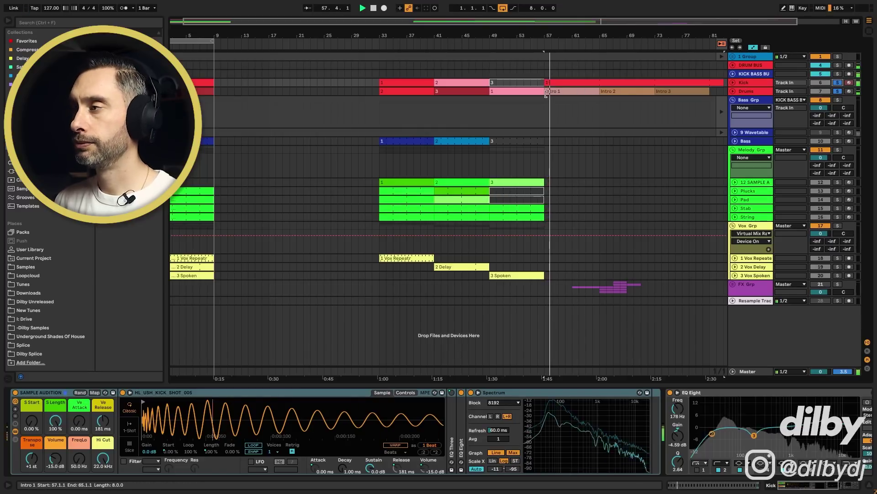
left_click(600, 97)
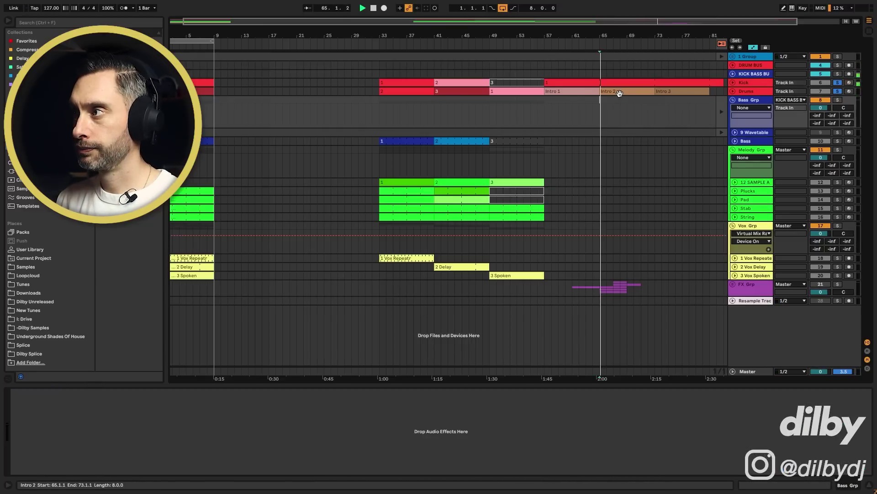
key("space")
left_click(638, 84)
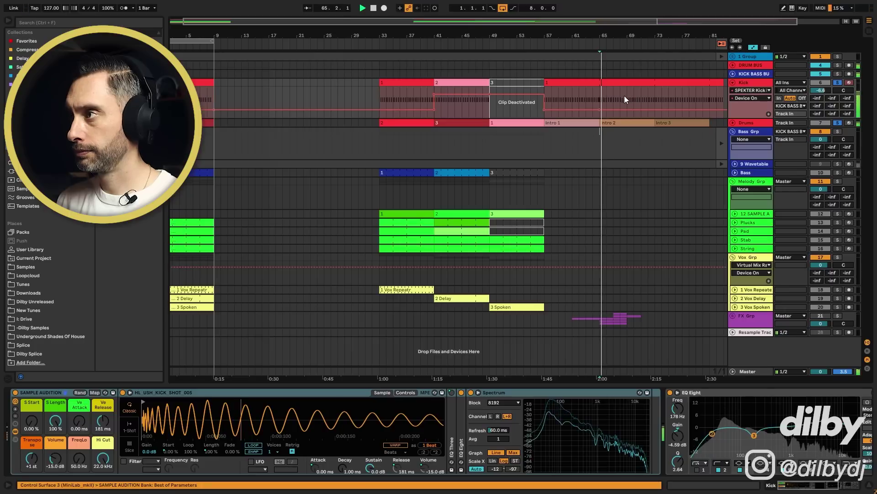
left_click(655, 100)
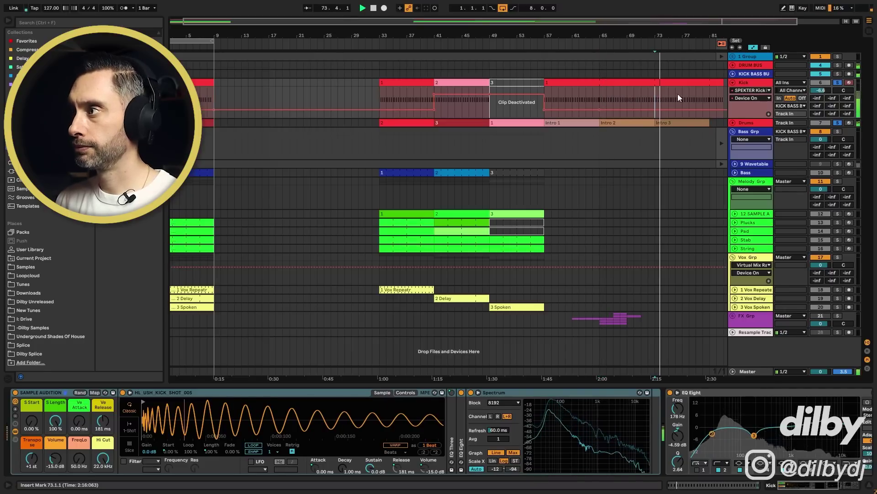
left_click(571, 122)
key("space")
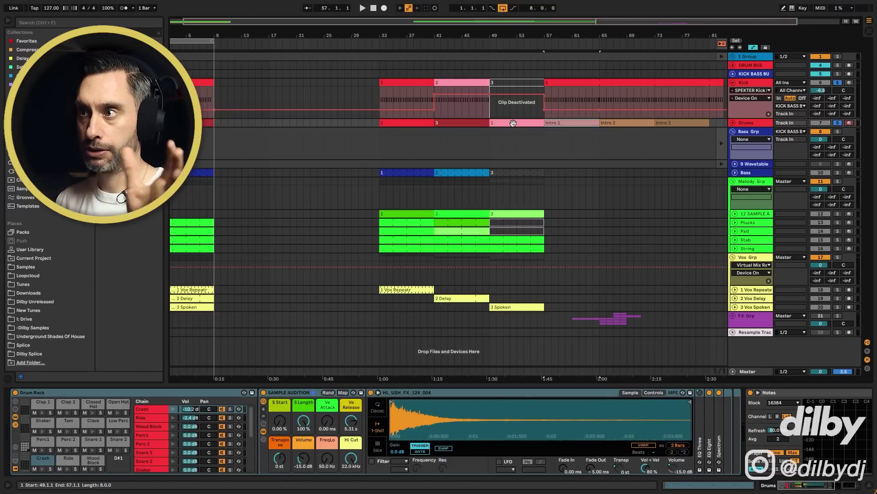
Solo the Bass track, audition its clips 1, 2 and 3 from bars 33, 41 and 49, and open clip 3's notes.
left_click(407, 172)
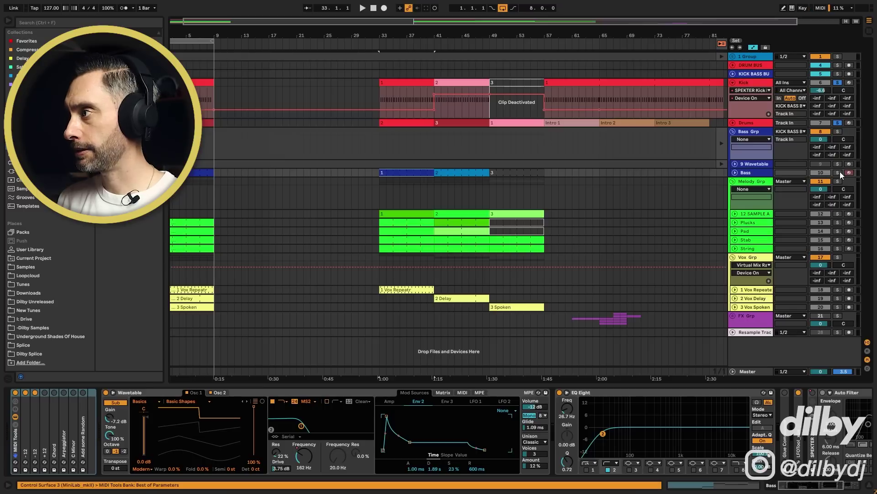
left_click(839, 173)
key("space")
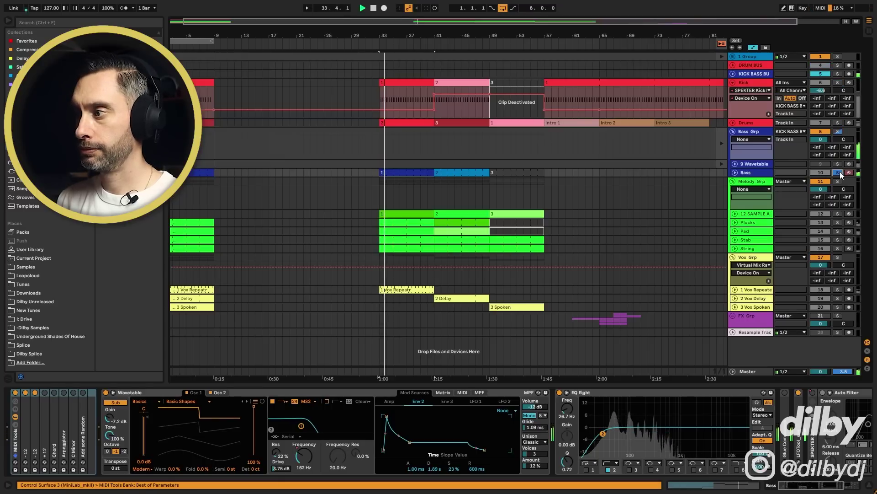
left_click(454, 172)
key("space")
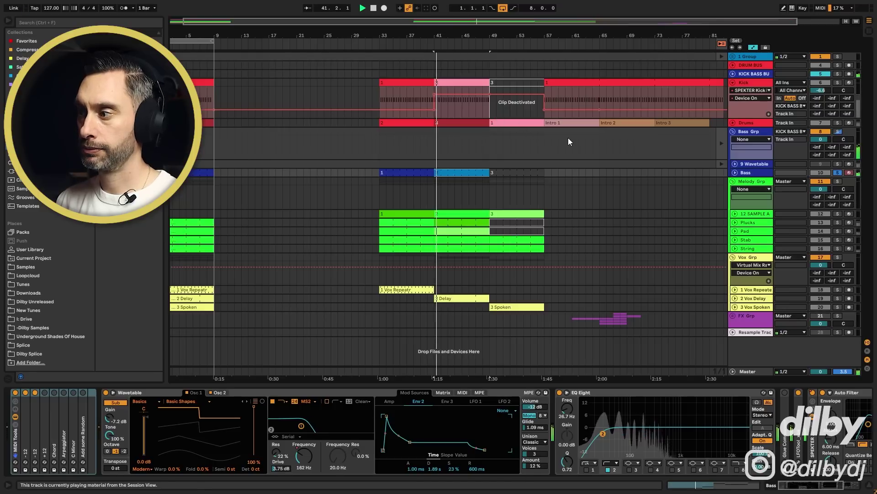
double_click(522, 172)
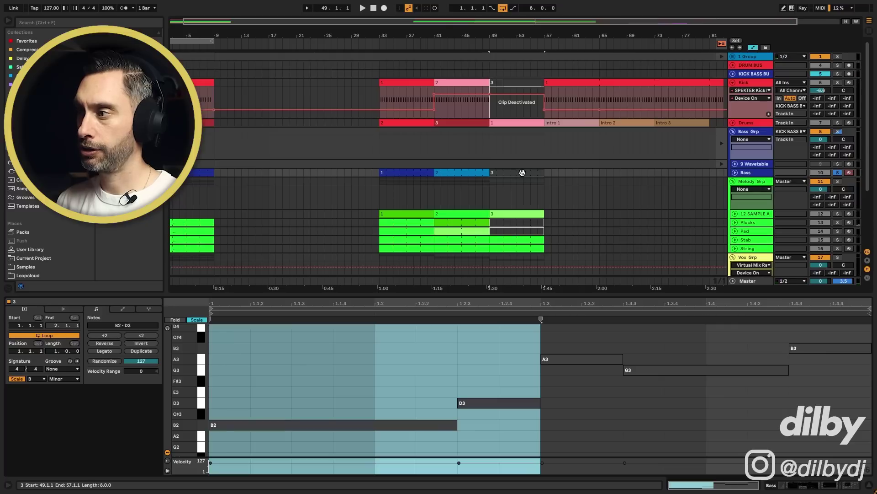
key("space")
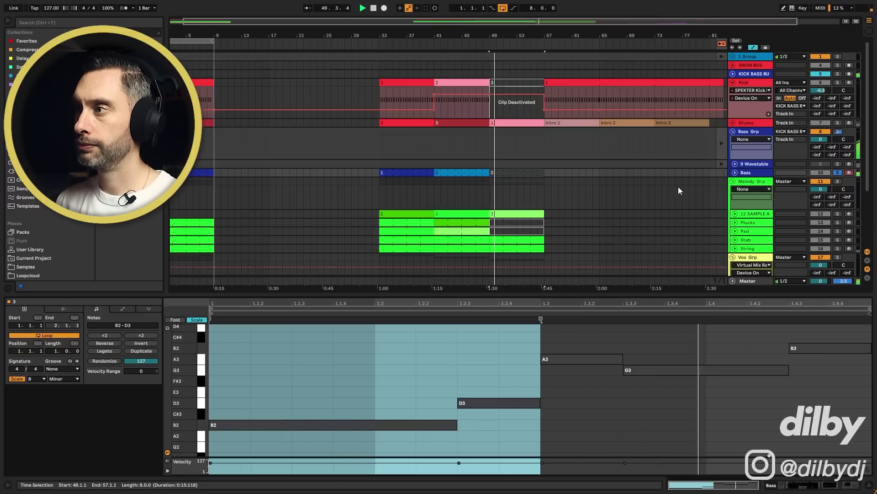
scroll(561, 188, "down", 2)
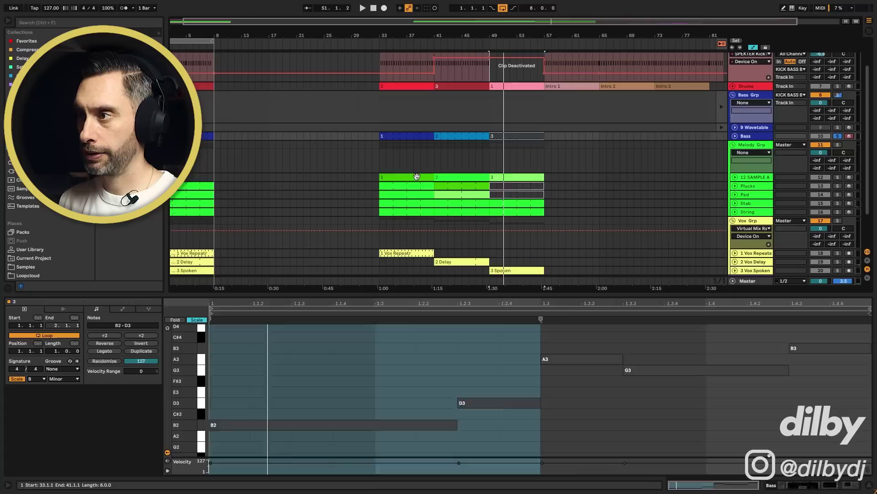
key("space")
Check the SAMPLE AUDITION clips 2 and 3, and solo the Plucks track to audition its clip variations at bars 33, 41 and 49.
left_click(446, 179)
left_click(499, 177)
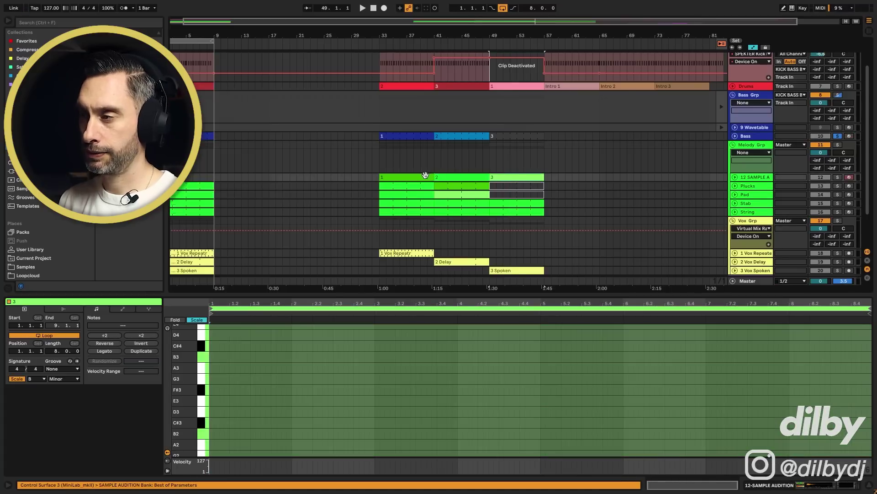
scroll(519, 178, "down", 1)
scroll(519, 178, "down", 2)
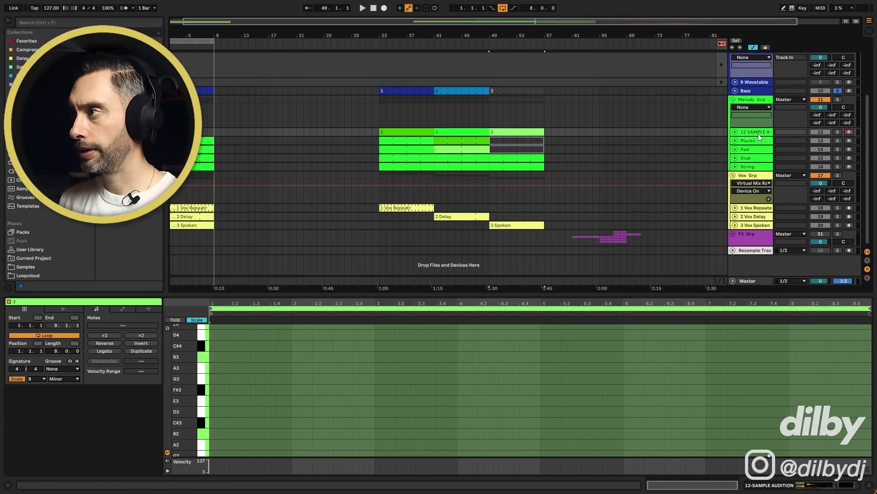
left_click(402, 141)
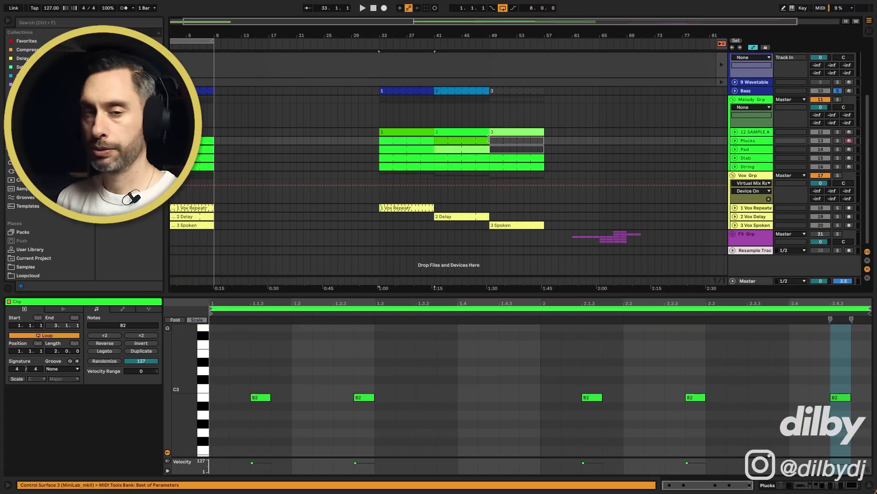
left_click(756, 139)
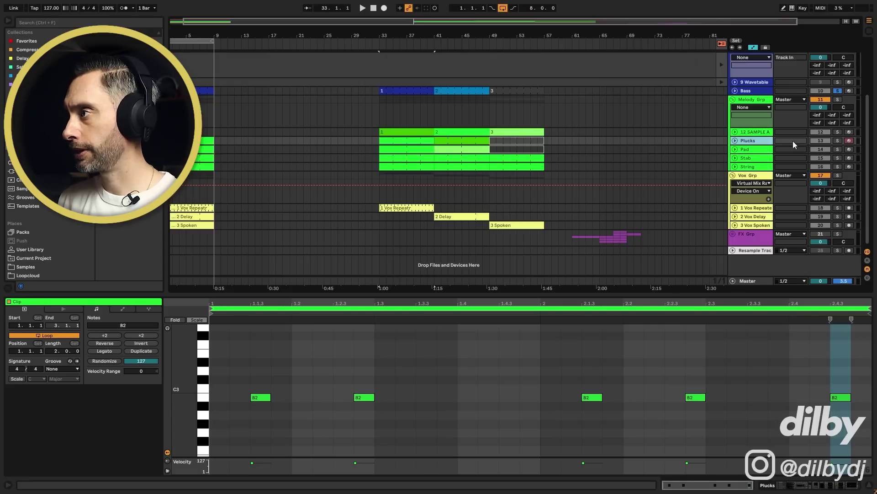
left_click(838, 141)
key("space")
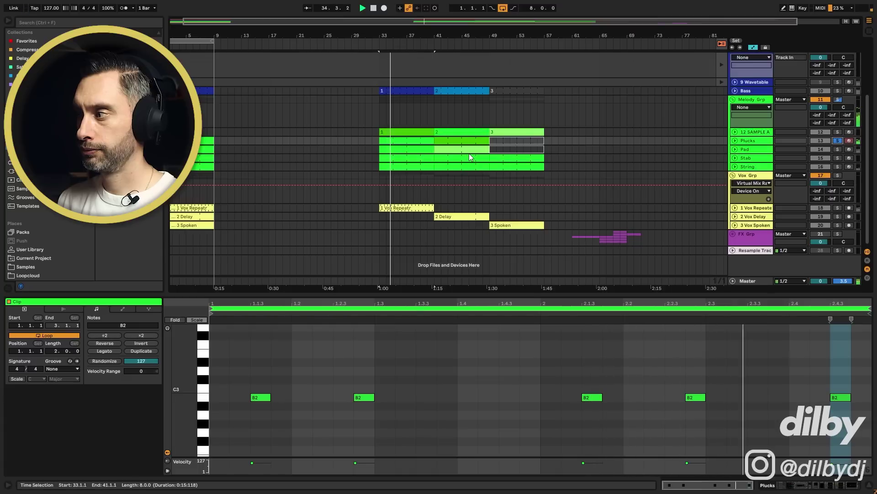
left_click(461, 140)
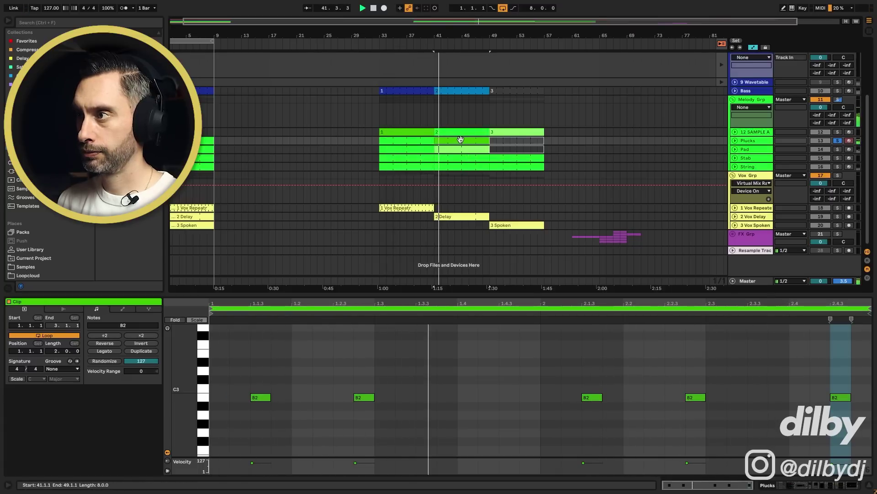
left_click(511, 140)
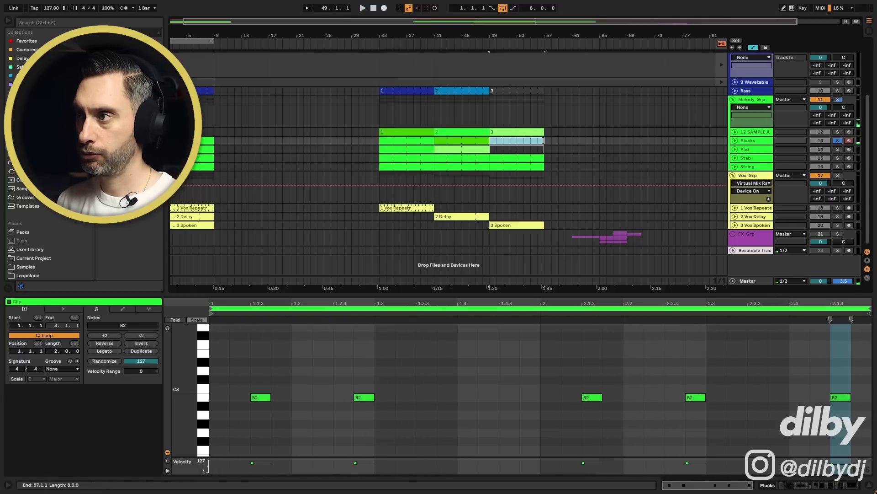
Solo the Pad track and audition its chord clips at bars 33, 41 and 49.
left_click(838, 150)
key("space")
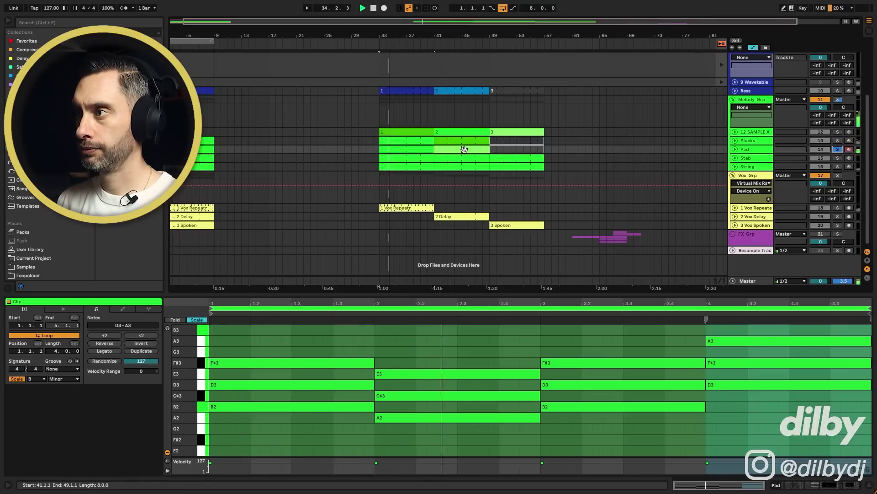
key("space")
key("space")
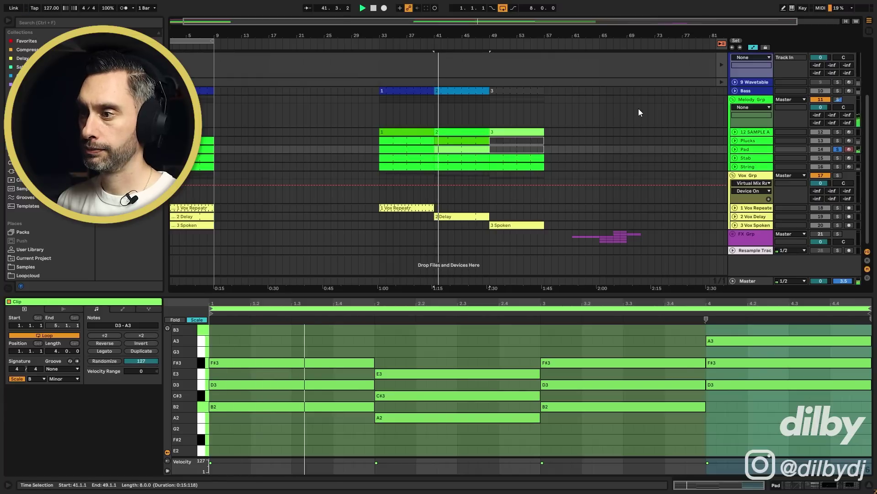
left_click(511, 149)
key("space")
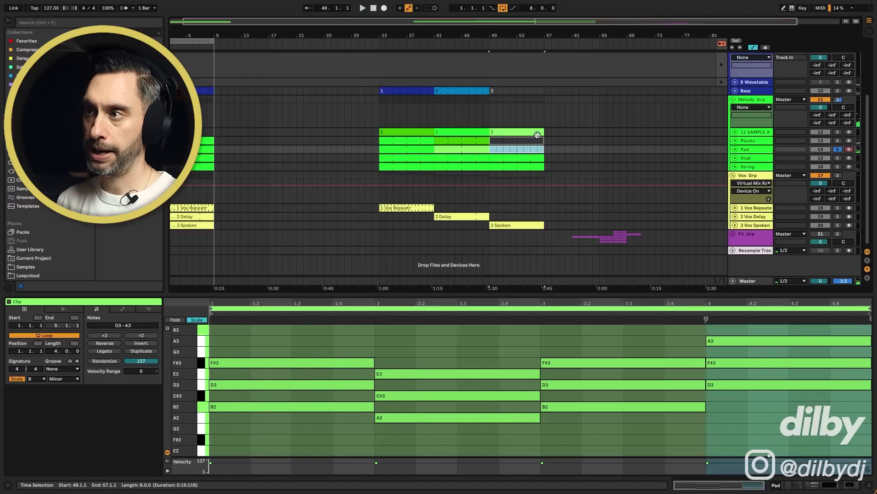
Solo the Stab track and audition its clip from bar 33.
left_click(413, 160)
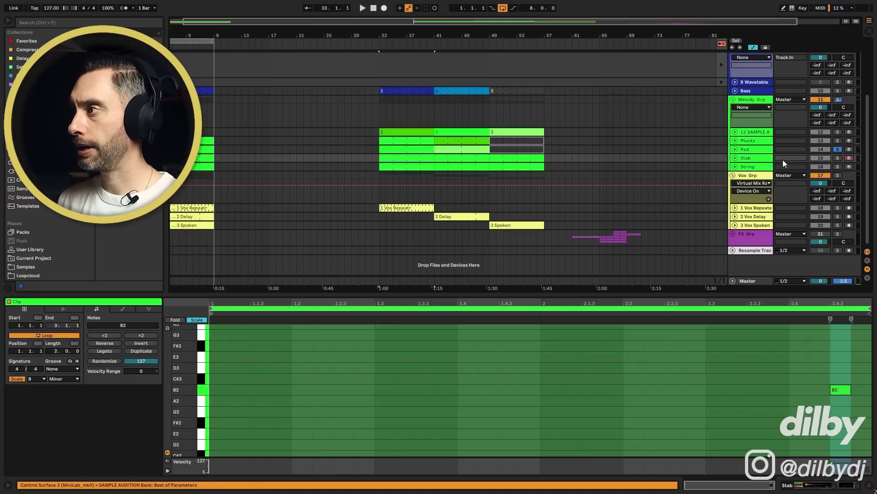
left_click(838, 157)
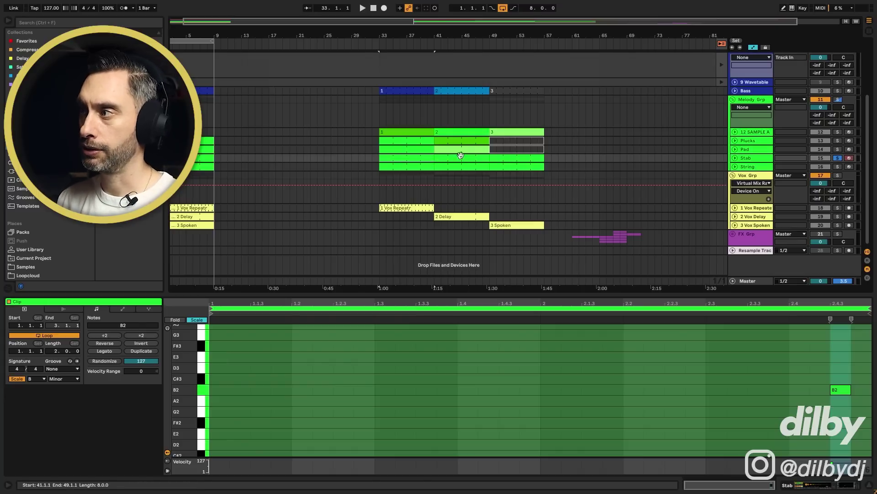
key("space")
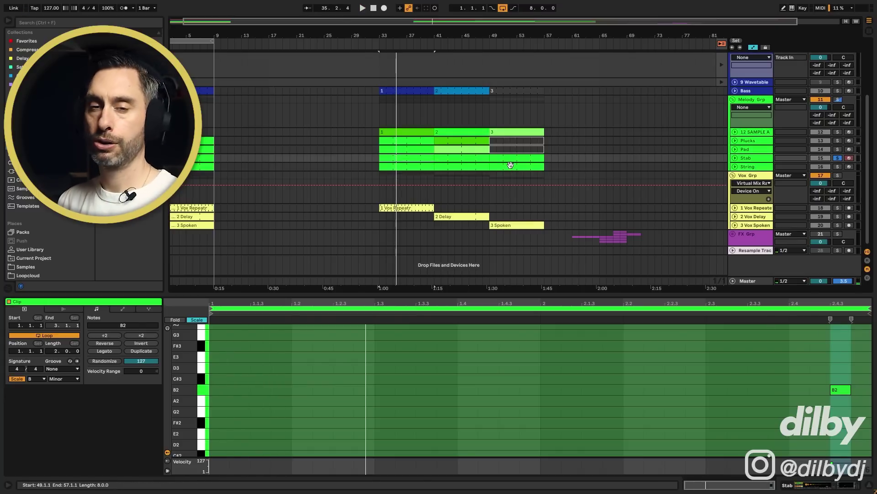
Solo the String track and audition its clip from bar 33.
left_click(837, 166)
left_click(735, 167)
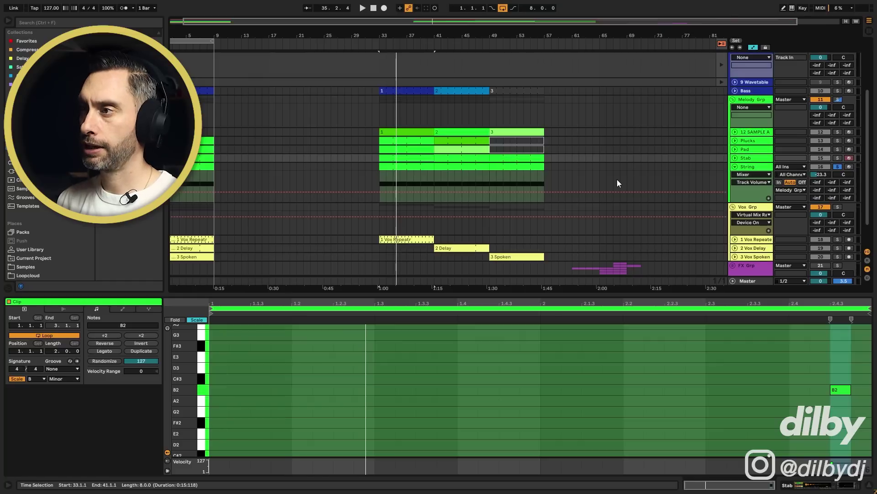
key("space")
key("space")
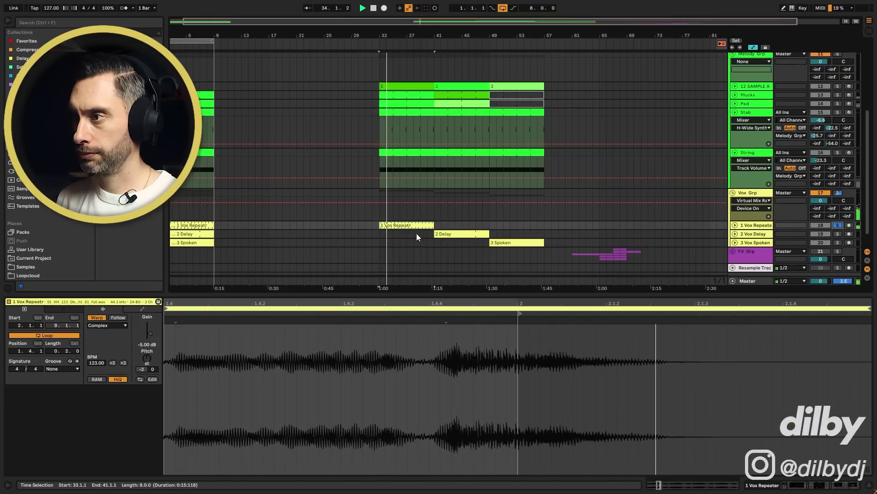
Audition the vocal clips 1 Vox Repeater, 2 Delay and 3 Spoken from bars 33, 41 and 49, soloing each track.
key("space")
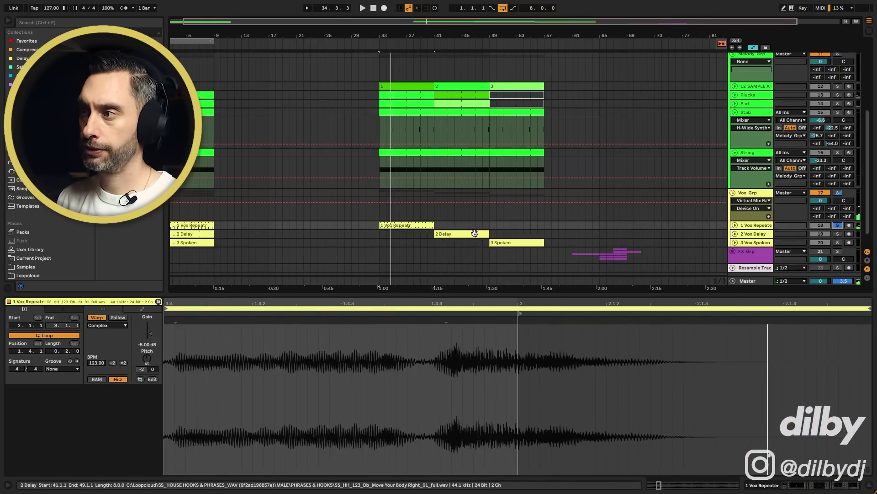
left_click(467, 235)
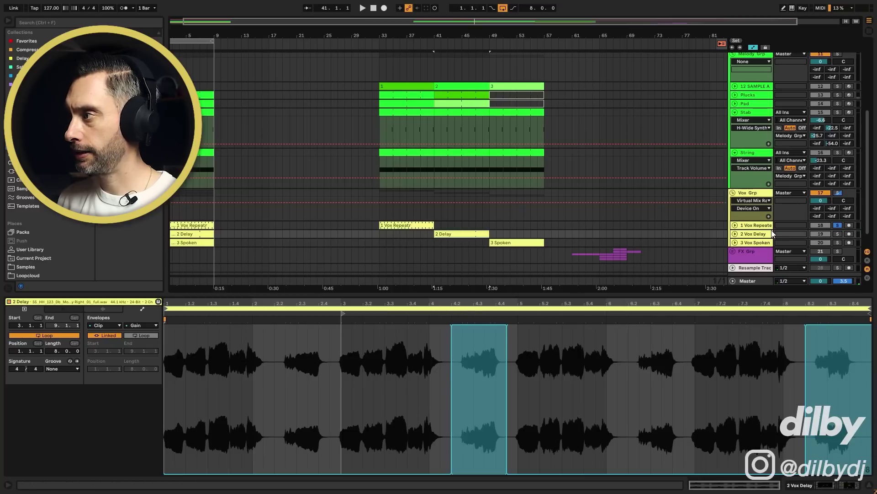
key("space")
left_click(839, 233)
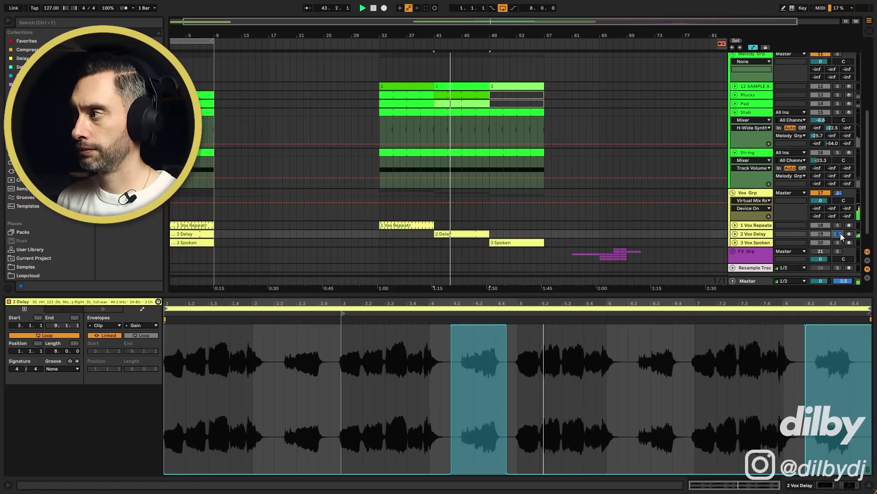
left_click(838, 242)
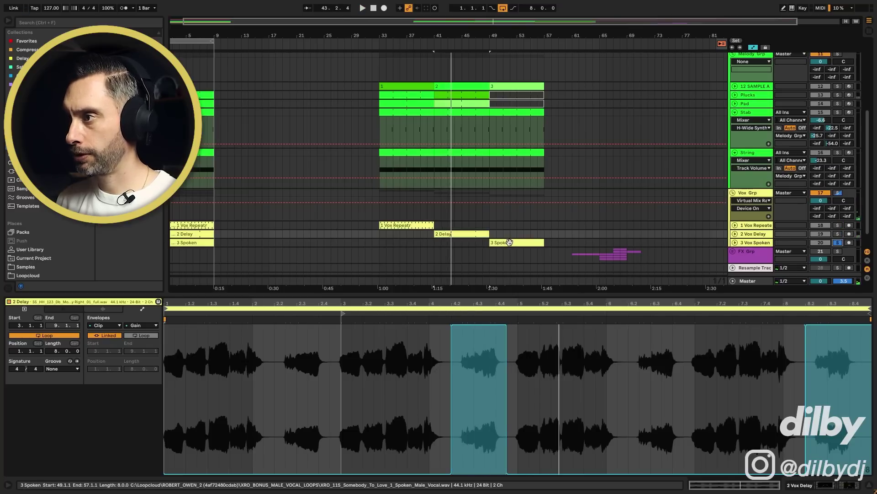
left_click(509, 242)
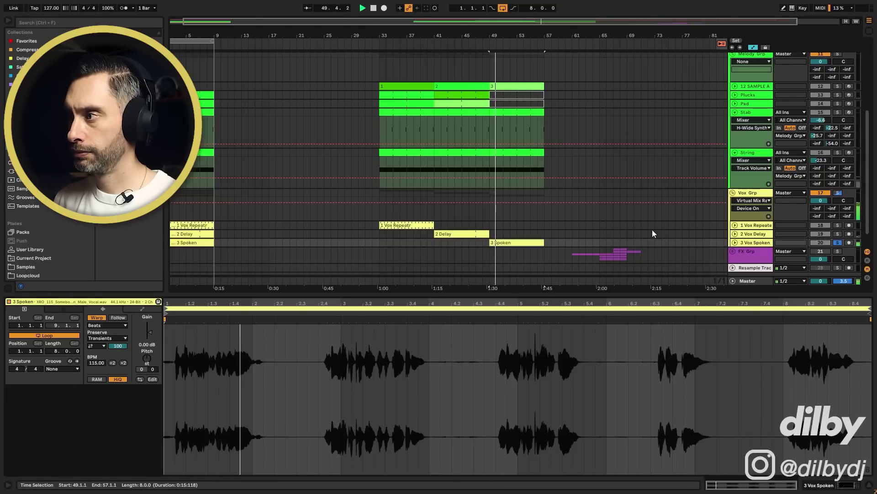
Unfold the FX group and audition the soloed Crash Fill clip at bar 67.
left_click(732, 251)
scroll(638, 231, "down", 5)
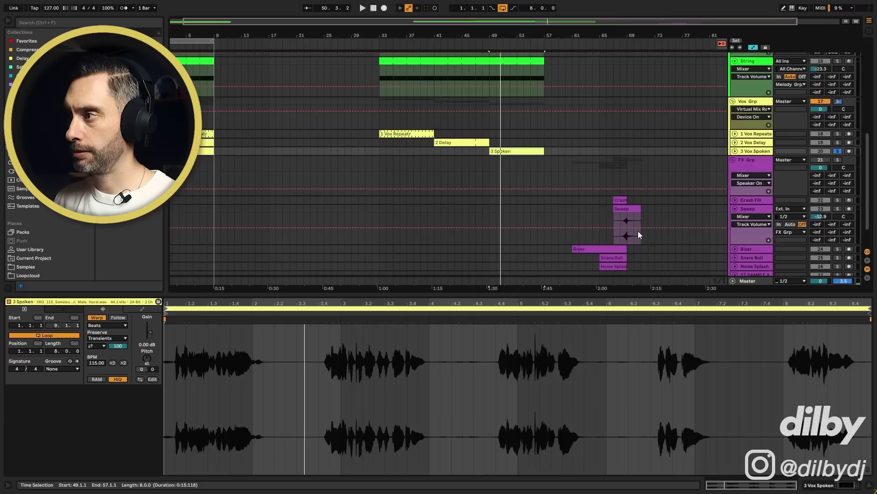
scroll(637, 231, "down", 1)
left_click(620, 191)
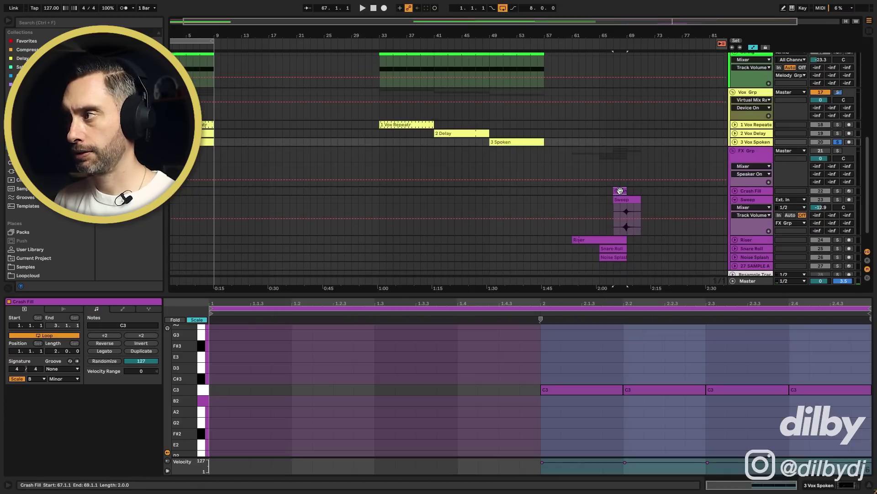
left_click(535, 315)
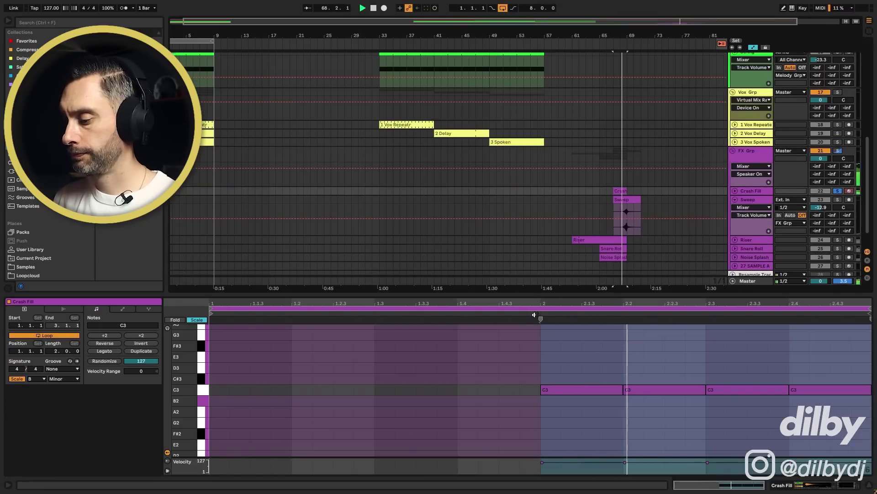
Solo the Sweep track and audition its clip from bar 68.
left_click(623, 209)
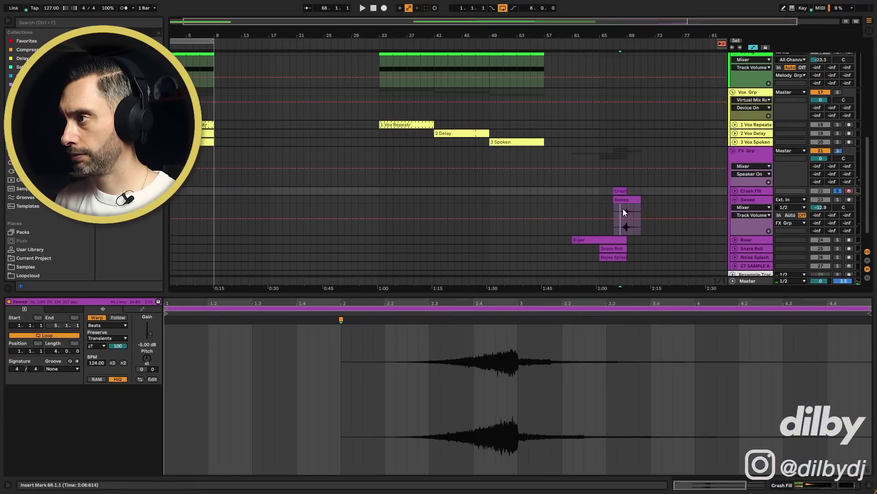
left_click(838, 199)
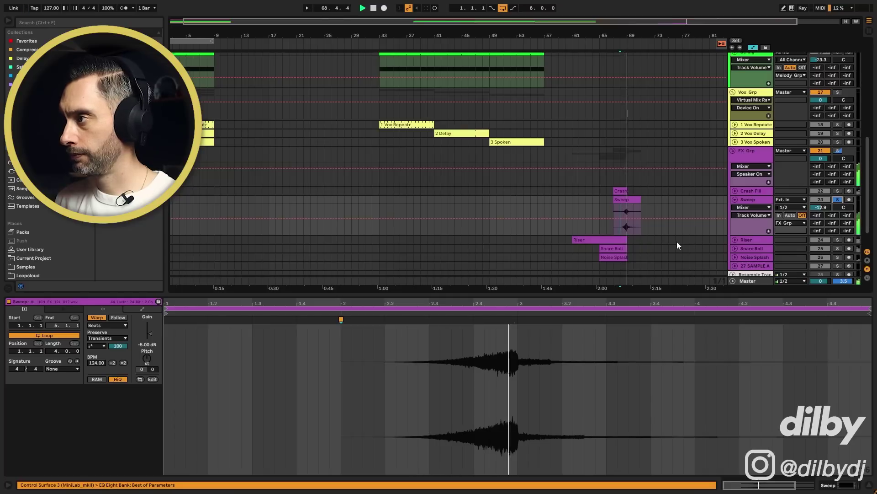
key("space")
Inspect the Riser clip, and solo and audition the Snare Roll and Noise Splash tracks in the FX group.
left_click(619, 253)
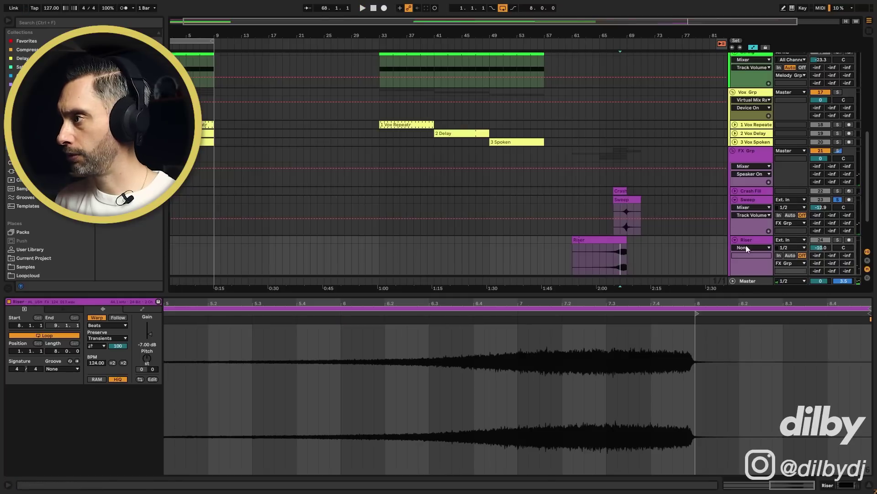
key("space")
left_click(838, 225)
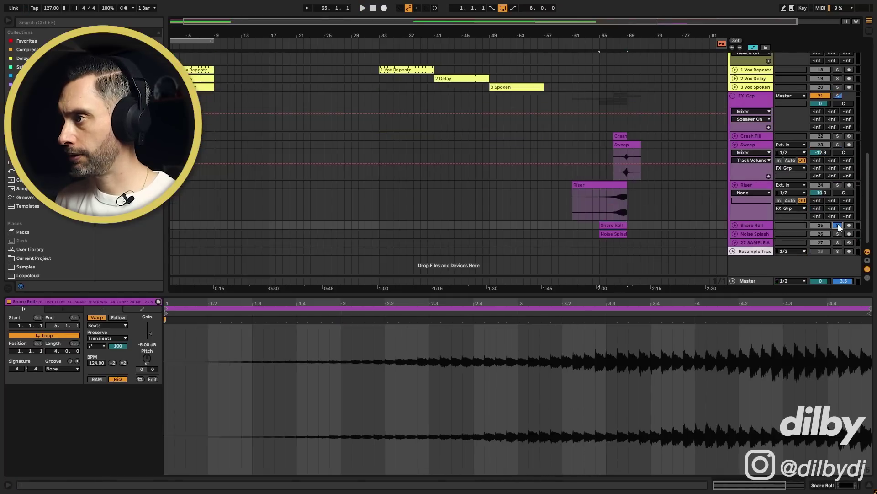
key("space")
left_click(836, 233)
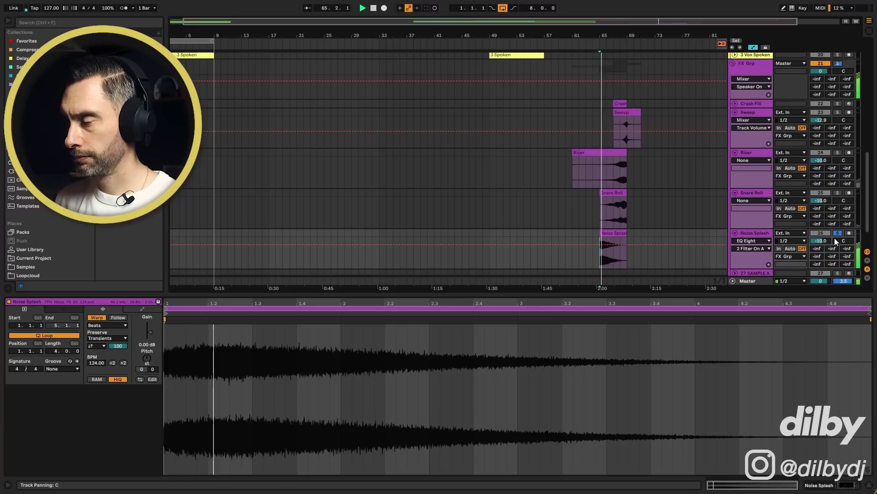
Fold the tracks in the FX group and remove its empty SAMPLE AUDITION track.
left_click(735, 232, "alt")
scroll(694, 161, "up", 3)
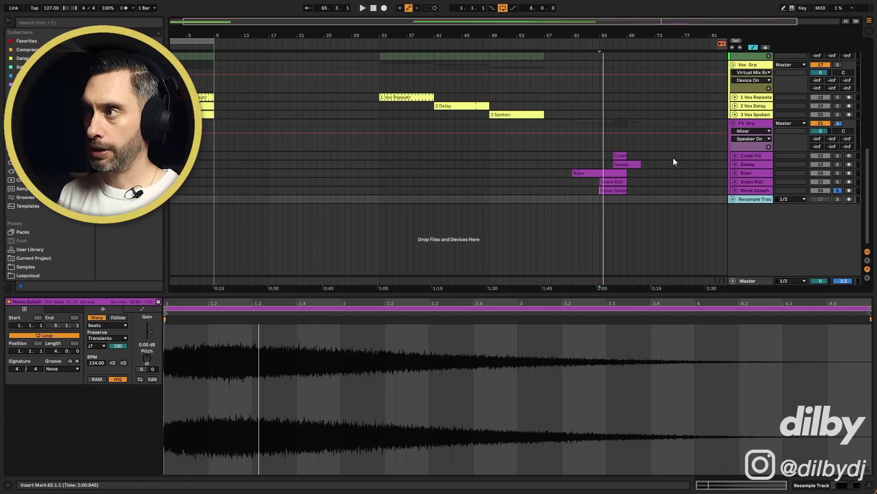
Clear the extra Kick clips between bars 57 and 85.
scroll(695, 183, "up", 5)
scroll(707, 208, "down", 3)
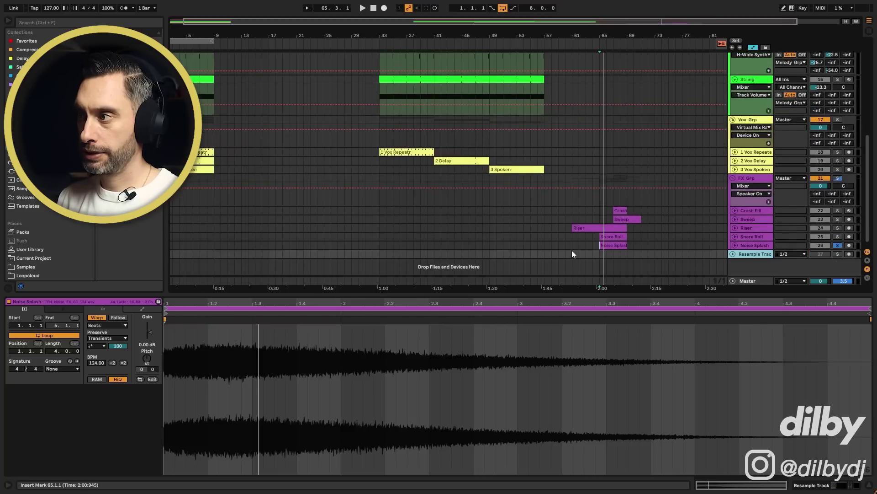
scroll(632, 237, "up", 5)
scroll(633, 238, "down", 2)
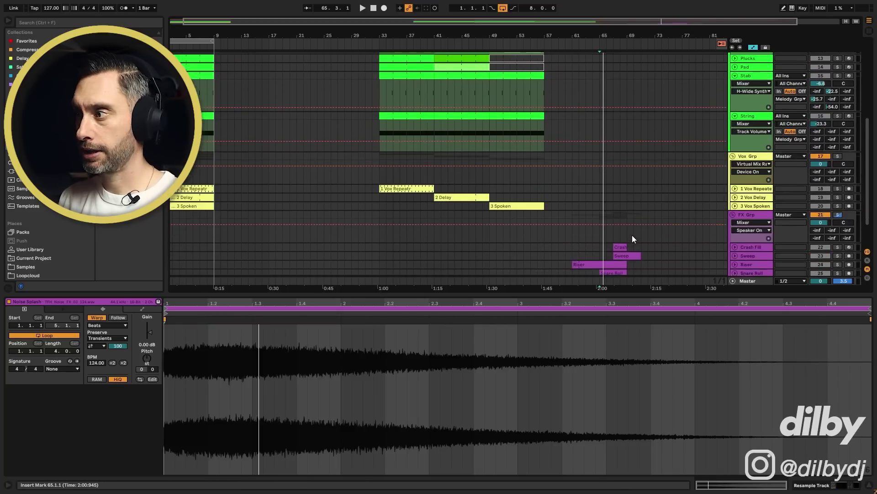
scroll(632, 236, "up", 5)
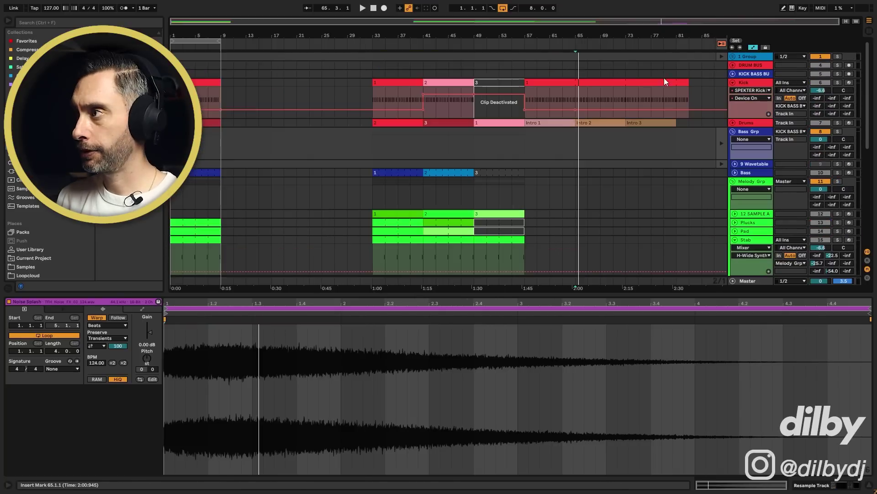
left_click_drag(702, 84, 525, 92)
key("b")
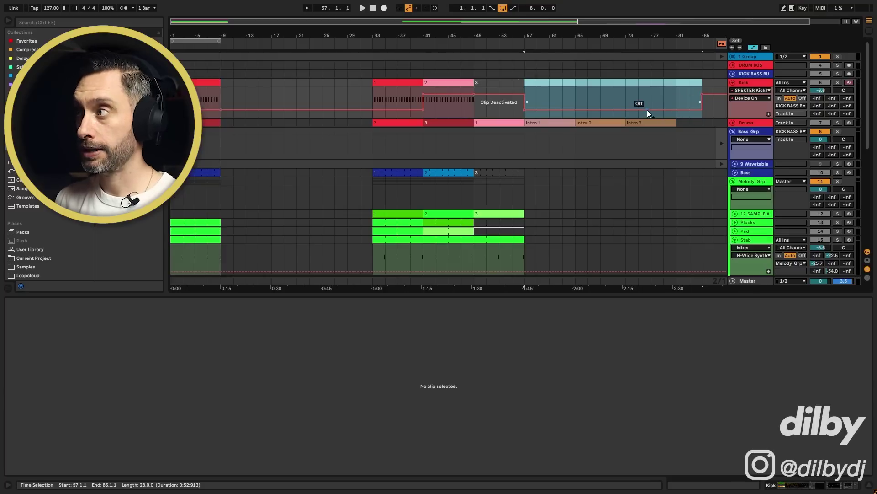
Open up empty time ahead of the clip variations, and delete the looped 48-bar stretch from bar 177 to 225.
left_click_drag(543, 34, 542, 32)
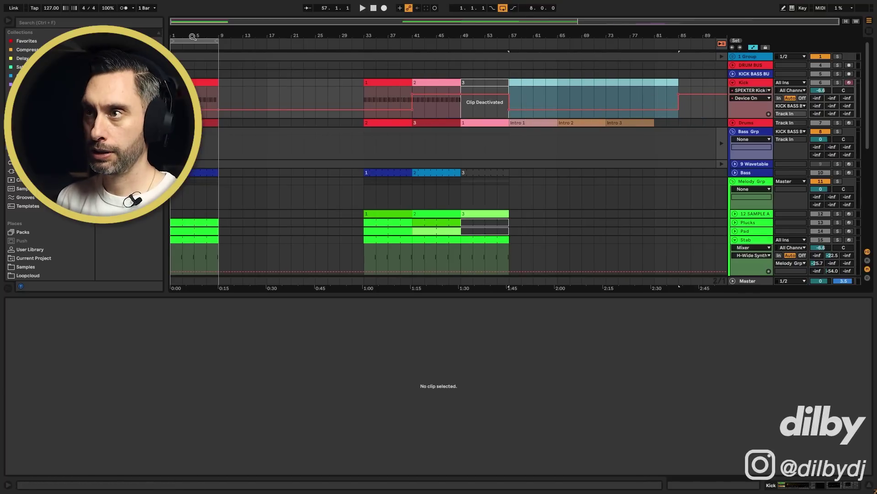
left_click_drag(187, 40, 561, 68)
key("ctrl+l")
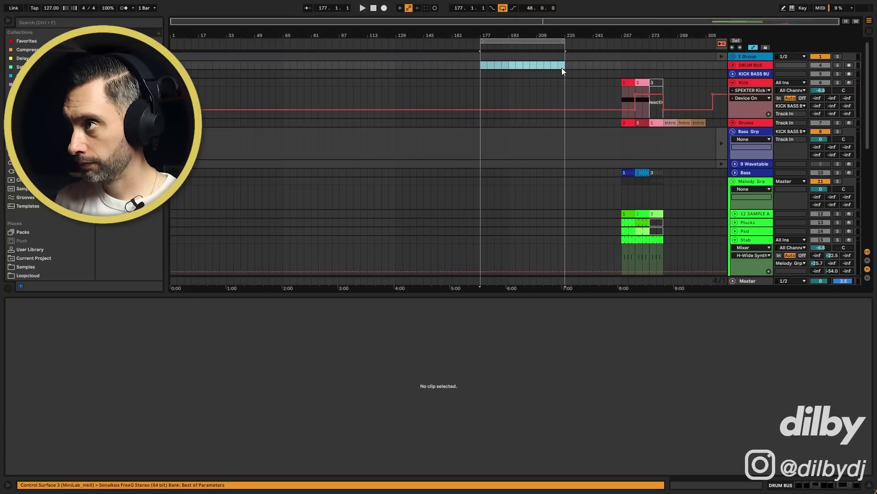
left_click(549, 42)
key("ctrl+shift+Delete")
Set the arrangement loop to the 160 bars from bar 1 to 161, and fold the Stab and String tracks.
left_click_drag(174, 87, 452, 89)
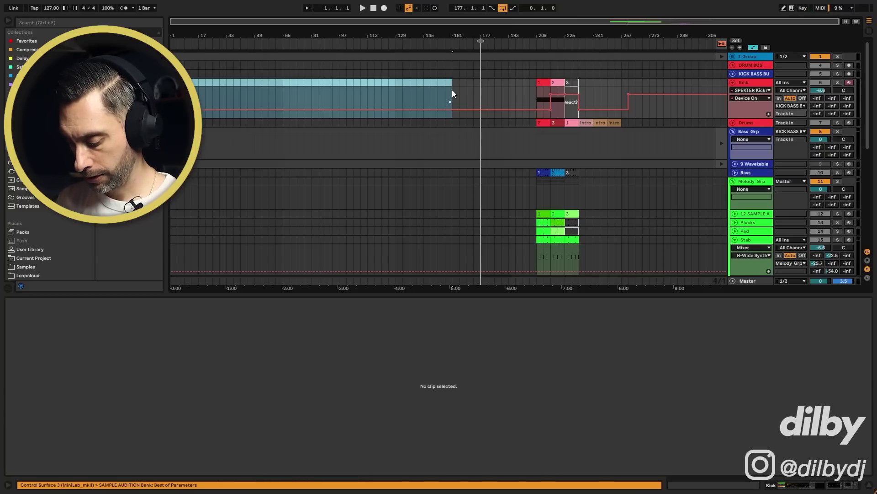
key("ctrl+l")
scroll(566, 180, "down", 1)
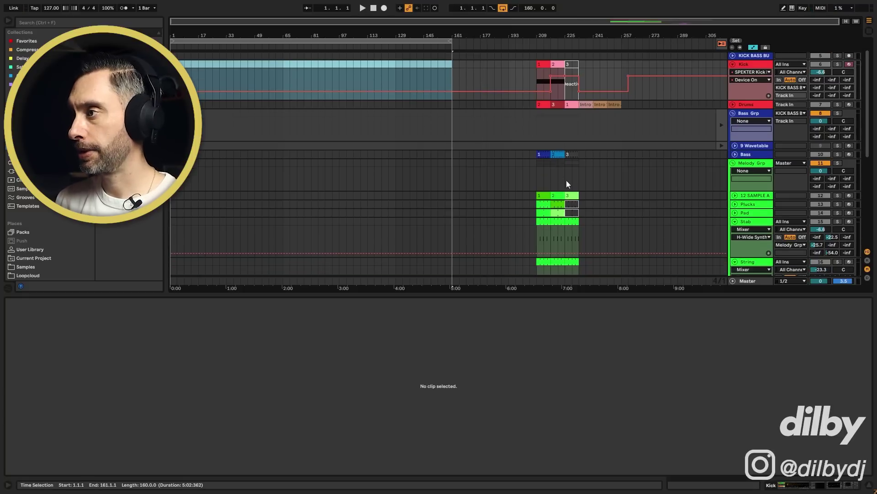
left_click(735, 221)
scroll(713, 201, "down", 2)
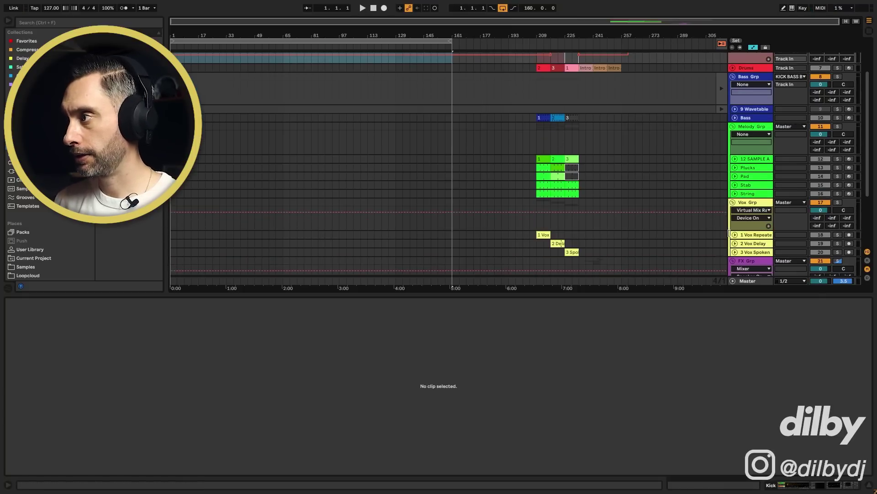
Move Kick clip 1 to the start of the arrangement and duplicate it until it fills the track up to bar 161.
scroll(620, 239, "up", 3)
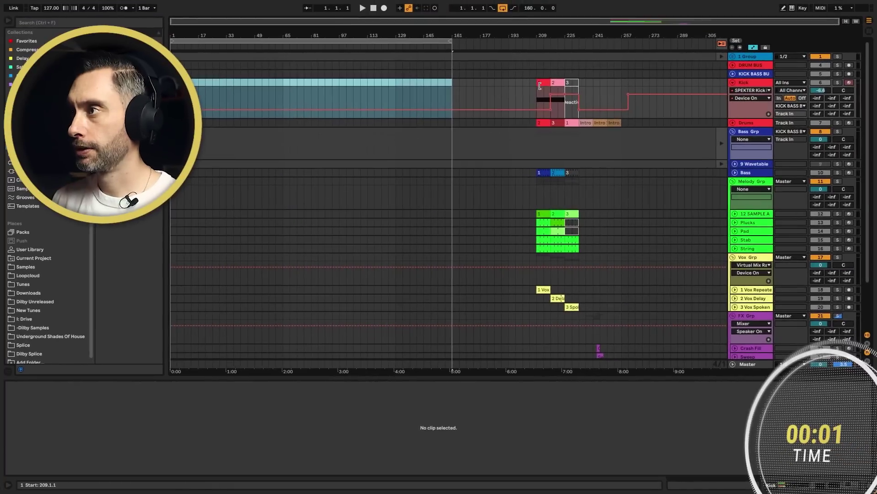
left_click(540, 82)
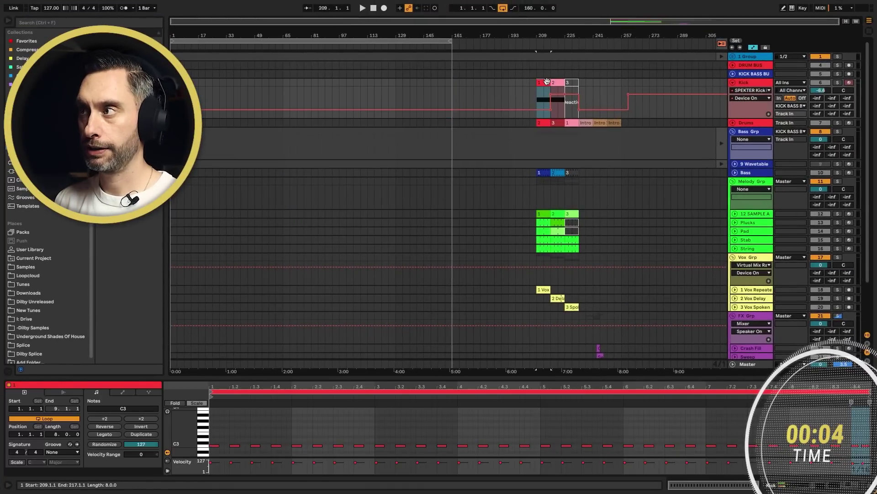
left_click_drag(540, 82, 191, 85)
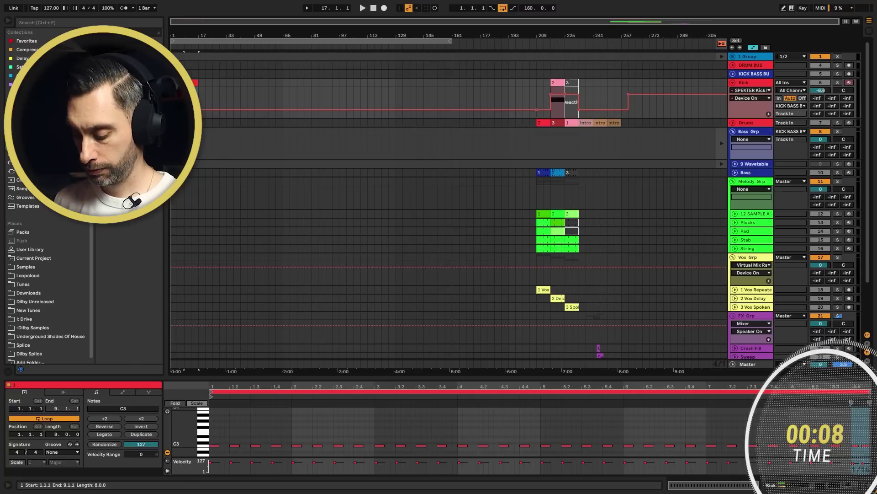
key("ctrl+d")
key("ctrl+d")
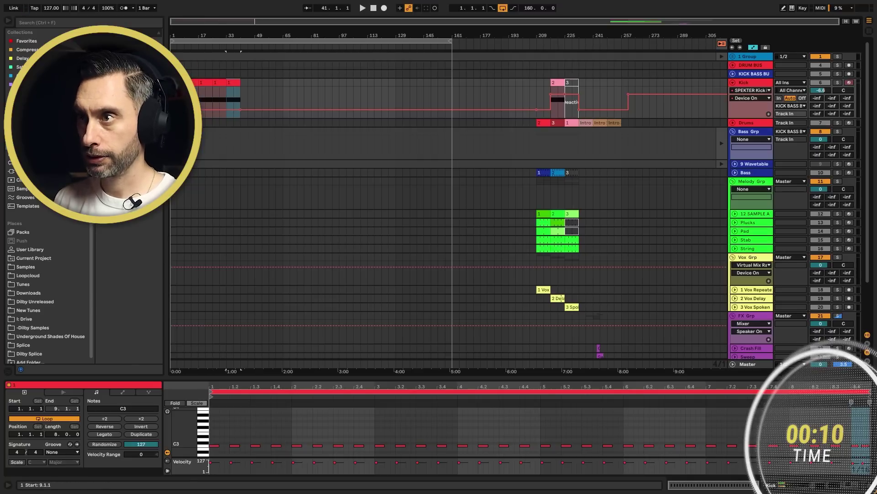
key("ctrl+d")
key("ctrl+d")
key("ctrl+d")
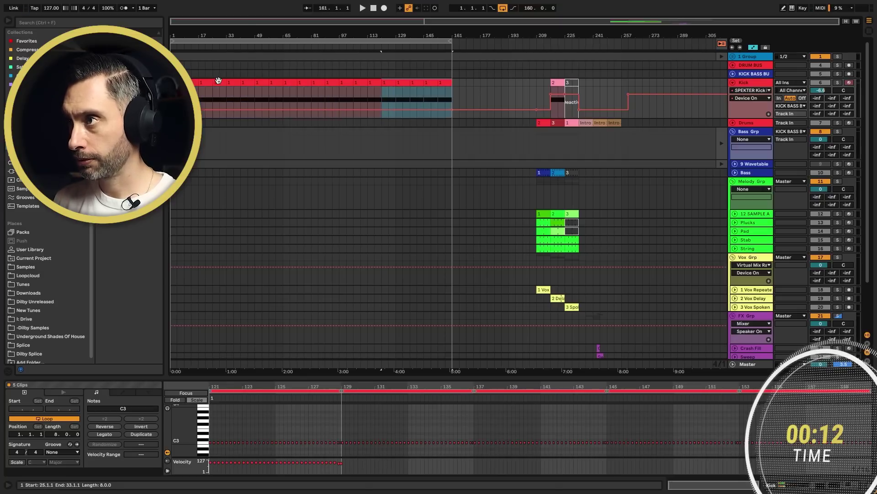
Copy Kick clip 2 over the section from bar 25 to 33.
left_click_drag(556, 89, 219, 89)
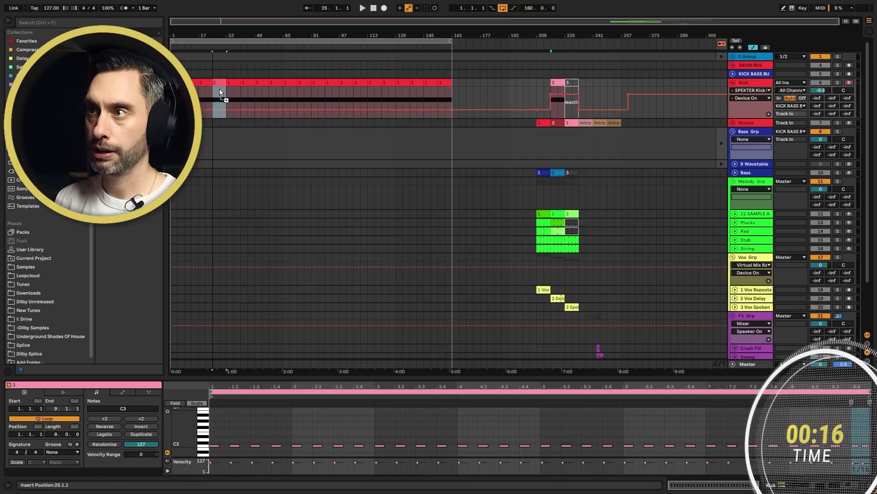
left_click(229, 56)
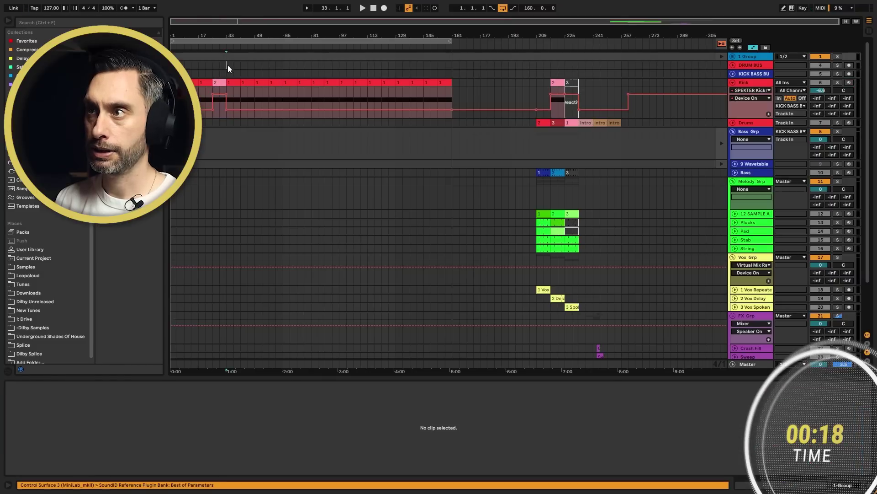
left_click_drag(228, 65, 192, 66)
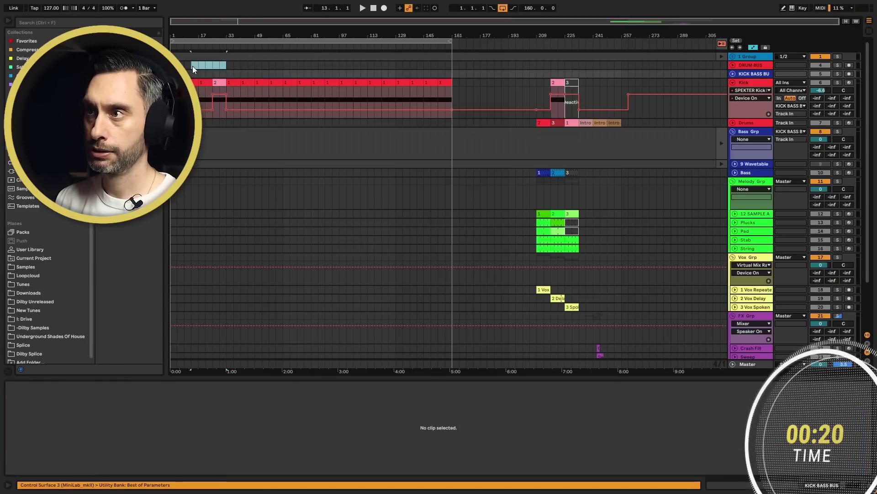
Place repeated copies of Kick clip 2 from bar 65 to 89, and another copy at bar 121.
left_click(557, 82)
left_click_drag(557, 83, 292, 92)
key("ctrl+d")
key("ctrl+d")
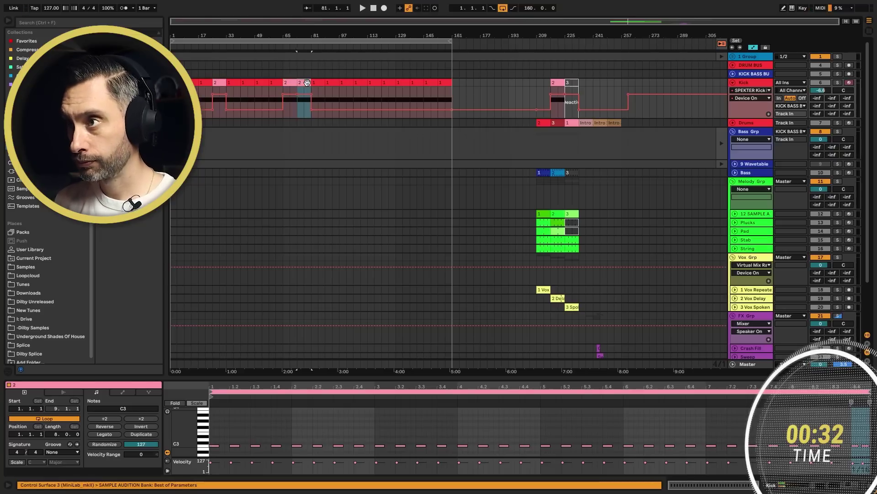
left_click_drag(315, 87, 388, 88)
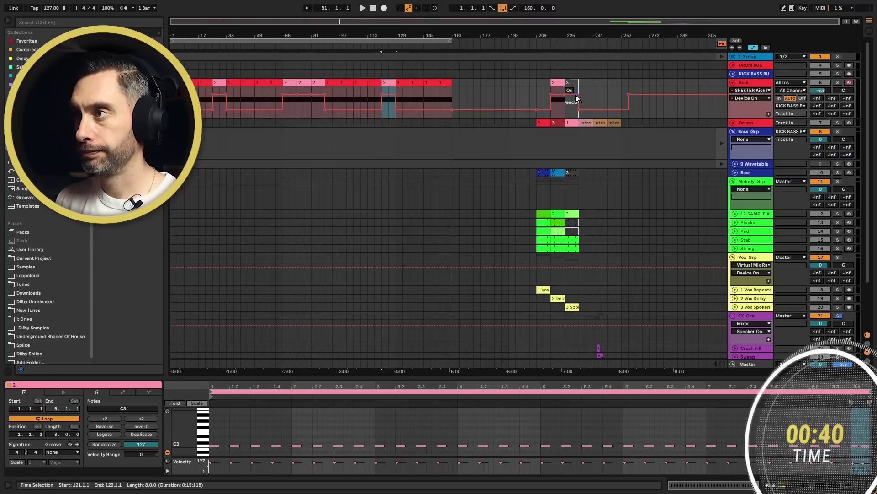
Copy Kick clip 3 over the section from bar 81 to 89, and copy the Drums clips Intro 1, 2 and 3 to bar 1.
left_click_drag(572, 97, 321, 94)
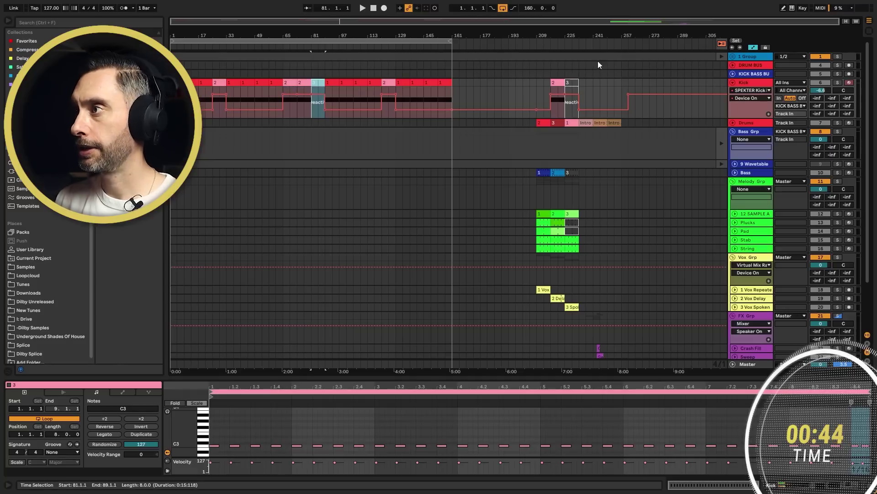
left_click(587, 124)
left_click(617, 123, "shift")
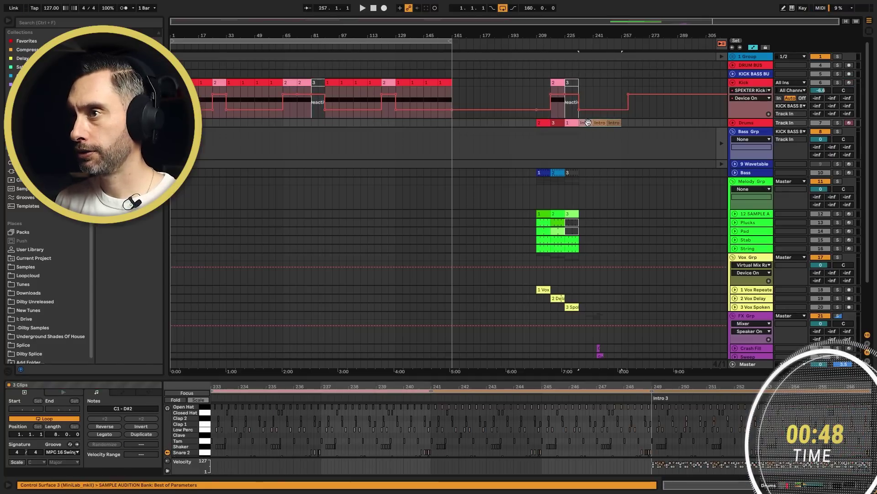
left_click_drag(589, 122, 192, 123)
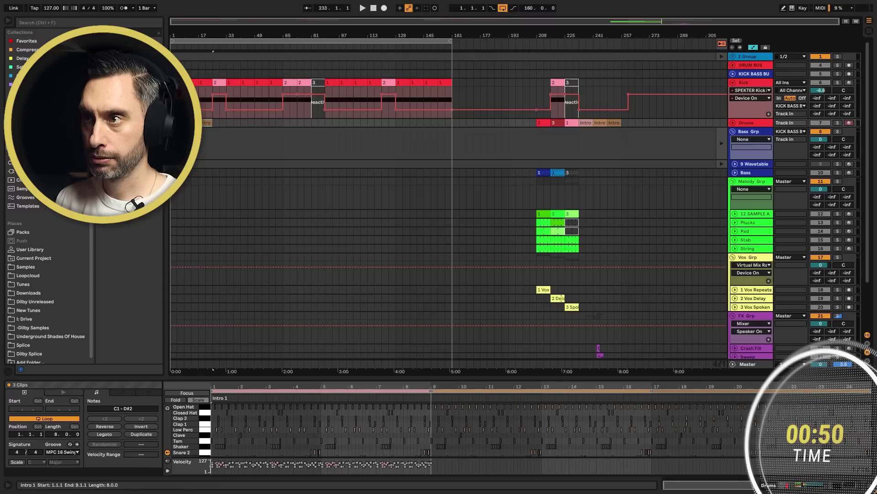
left_click(181, 146)
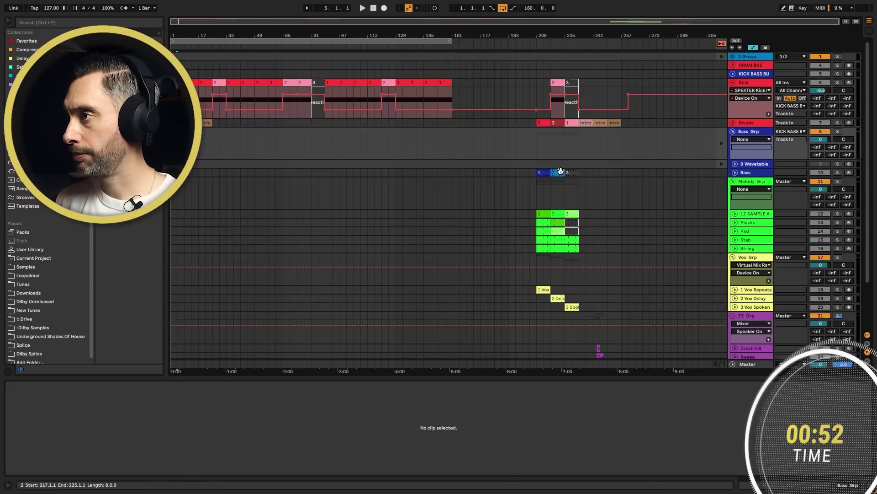
Place Bass clip 2 from bar 17 to 33 and Bass clip 1 at bar 33 on the Bass track.
left_click_drag(556, 174, 204, 166)
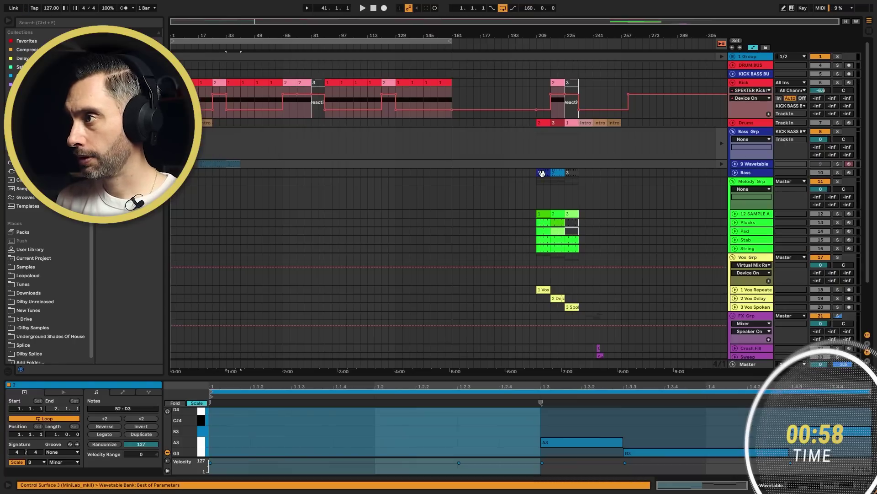
left_click_drag(542, 173, 230, 161)
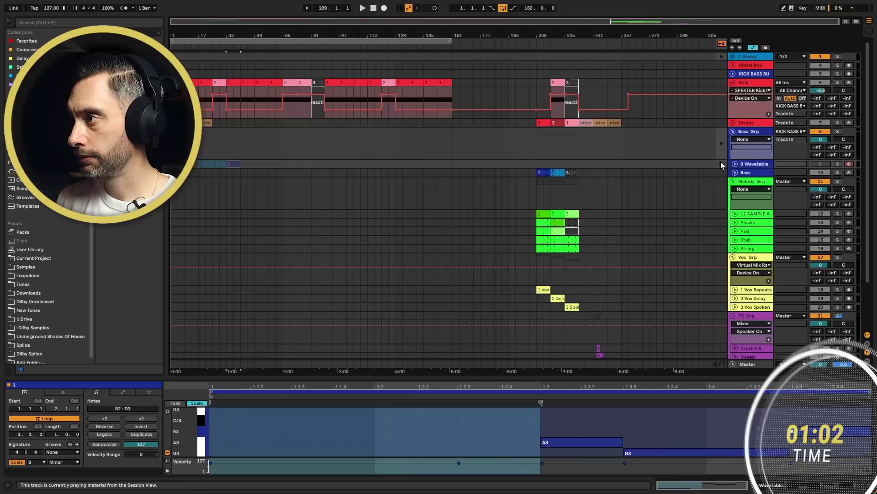
left_click_drag(266, 164, 202, 171)
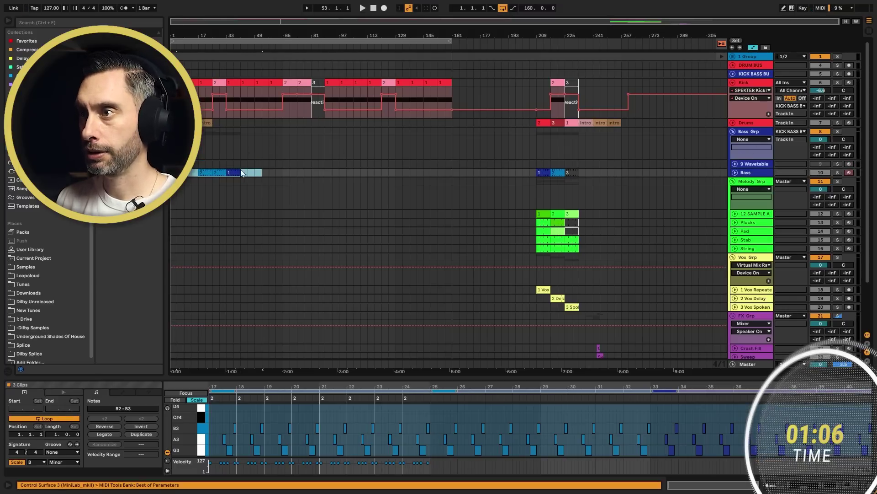
Try a duplicate of the Drums Intro 3 clip at bar 25, and play the section from that bar.
left_click(213, 164)
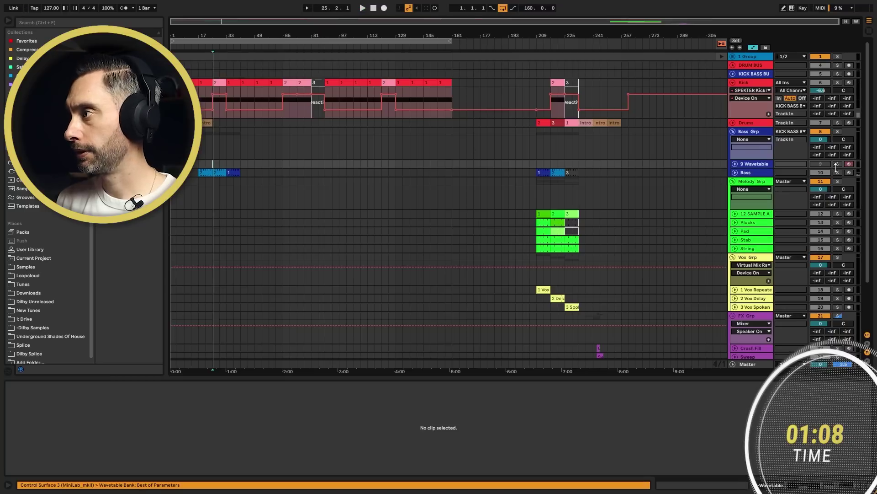
key("space")
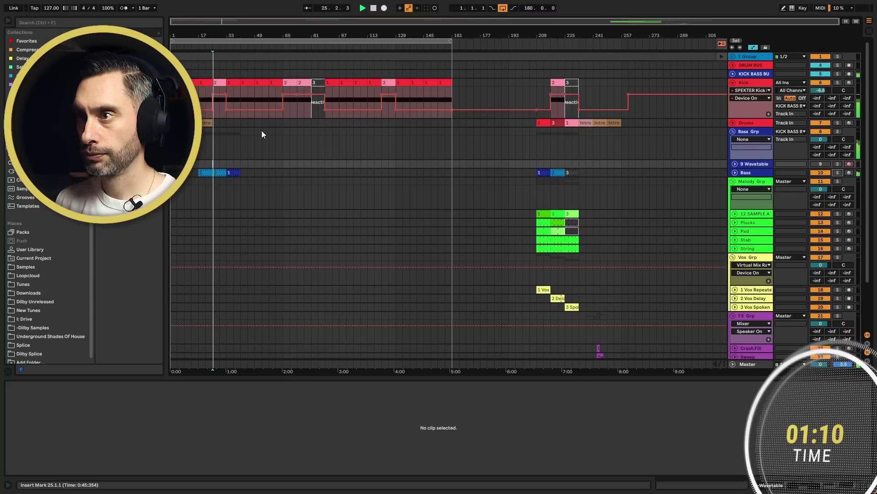
left_click(208, 123)
key("space")
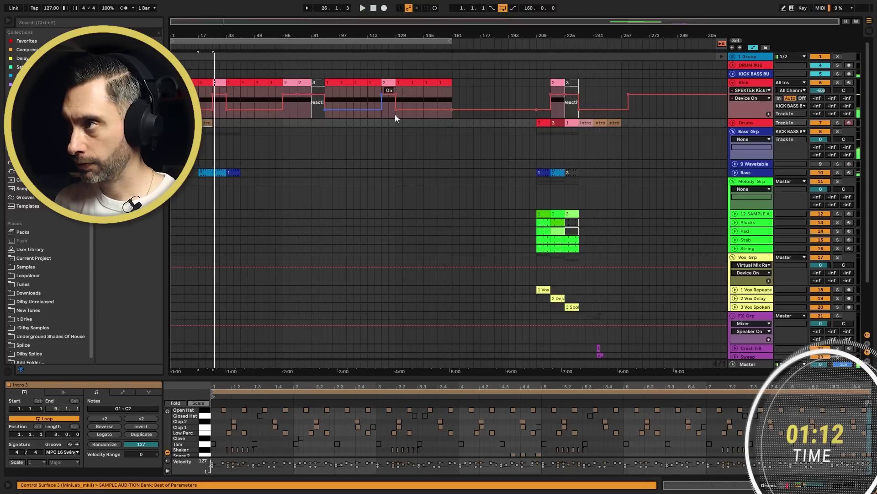
key("ctrl+d")
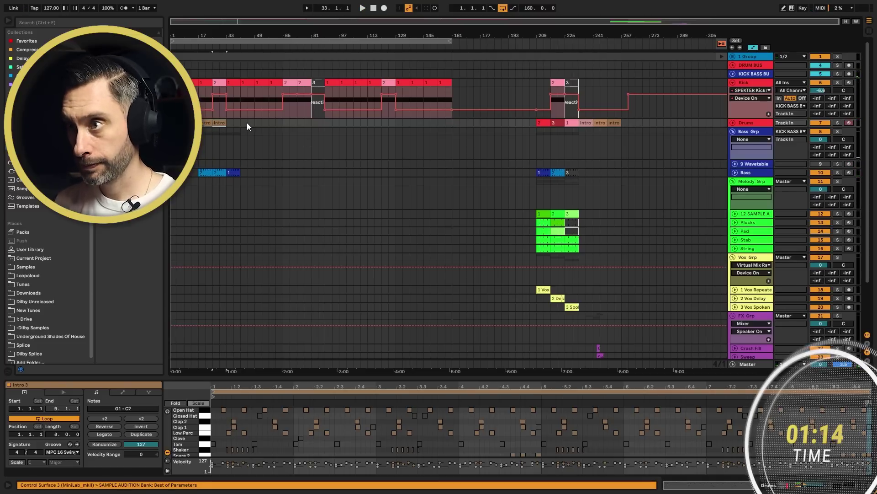
key("space")
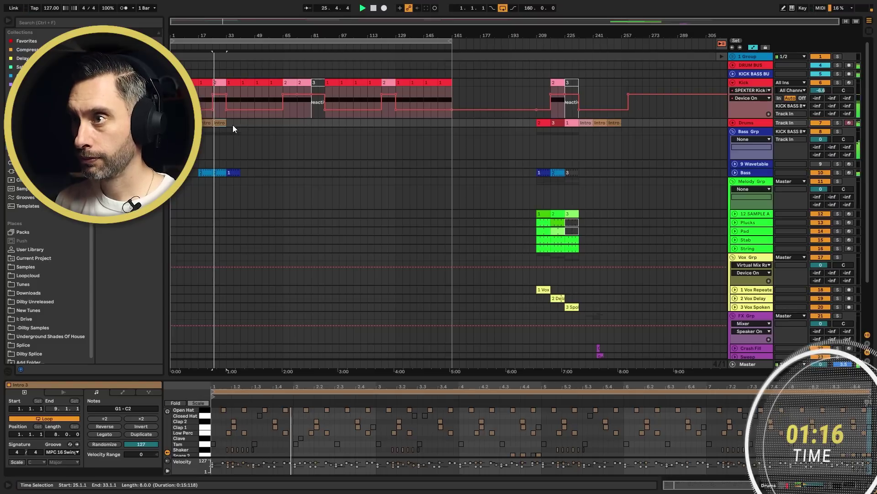
Place Drums clip 1 at bar 25, and repeat Drums clip 2 from bar 33 to 65.
left_click_drag(580, 123, 236, 126)
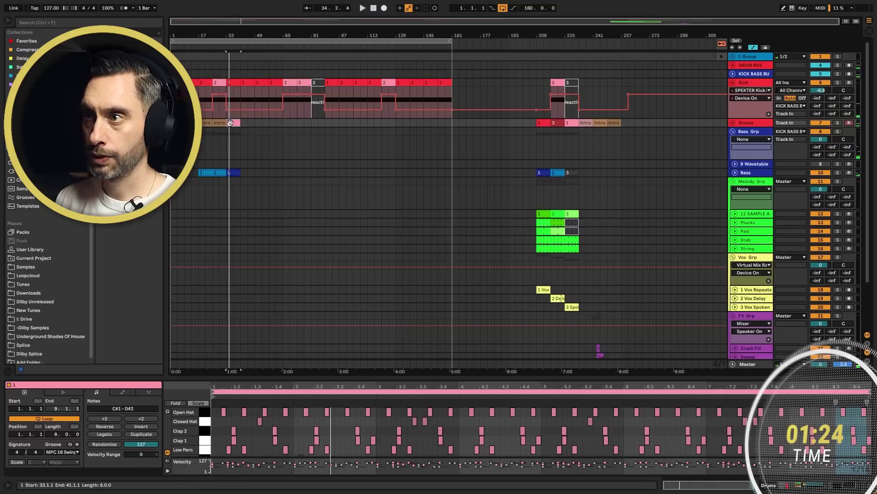
left_click_drag(232, 122, 218, 122)
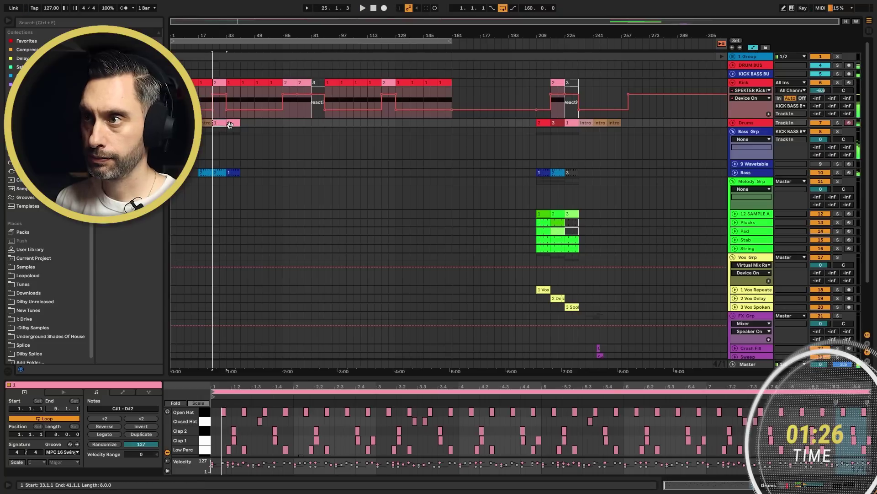
left_click(226, 124)
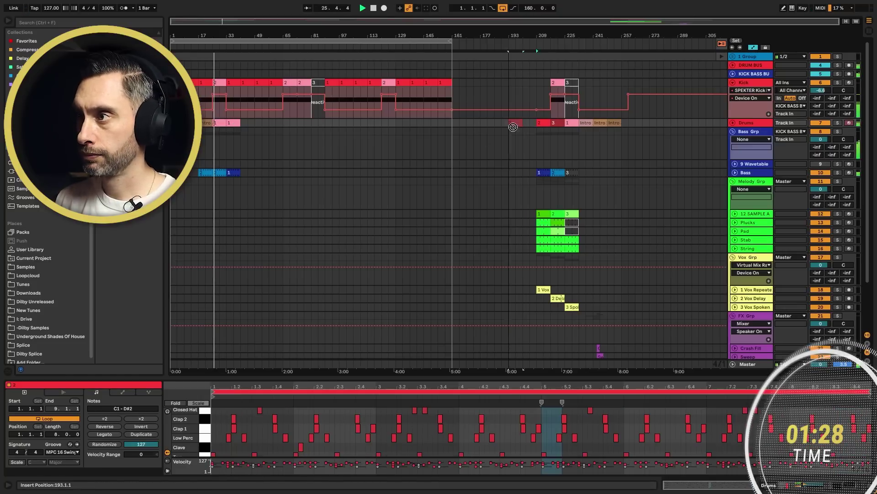
left_click_drag(226, 126, 233, 122)
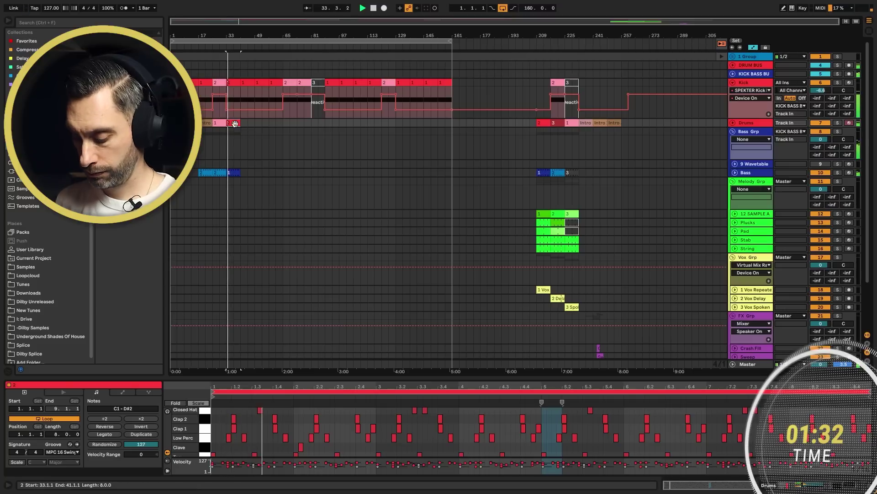
key("space")
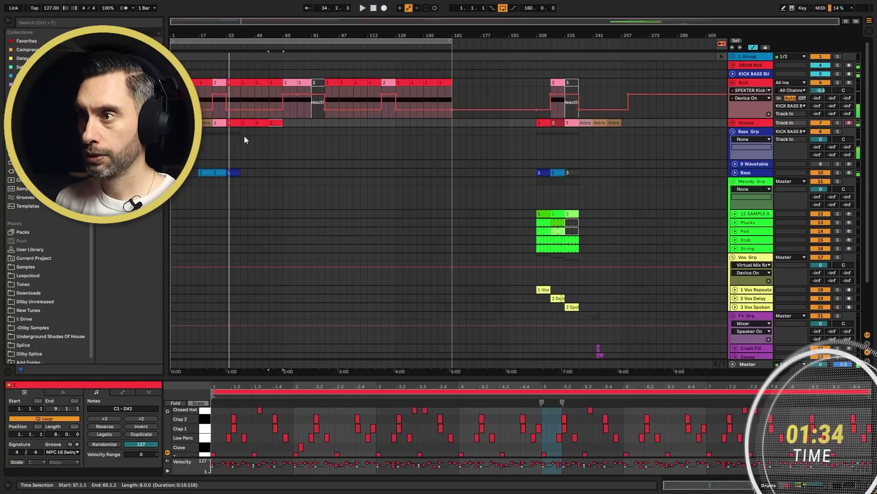
Duplicate Bass clip 1 from bar 33 onwards until it fills the Bass track up to bar 161.
left_click(233, 174)
key("ctrl+d")
key("ctrl+d")
key("ctrl+d")
key("ctrl+d")
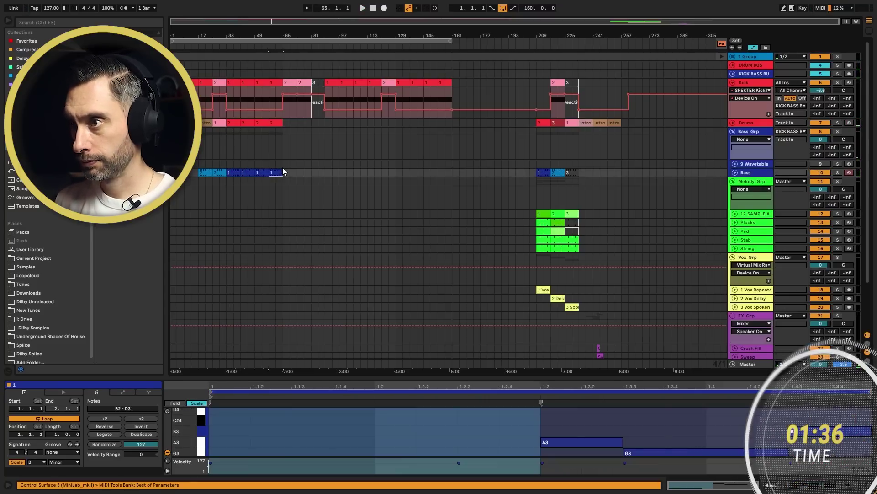
left_click(236, 172, "shift")
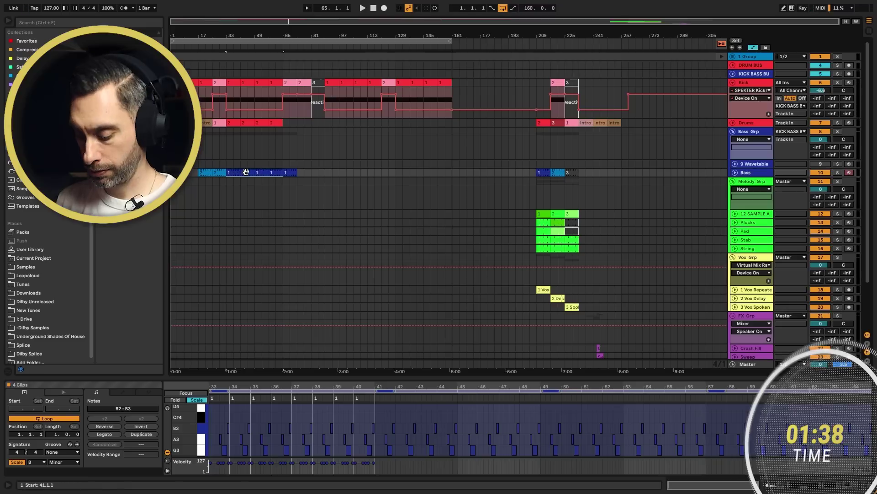
key("ctrl+d")
key("ctrl+d")
key("ctrl+d")
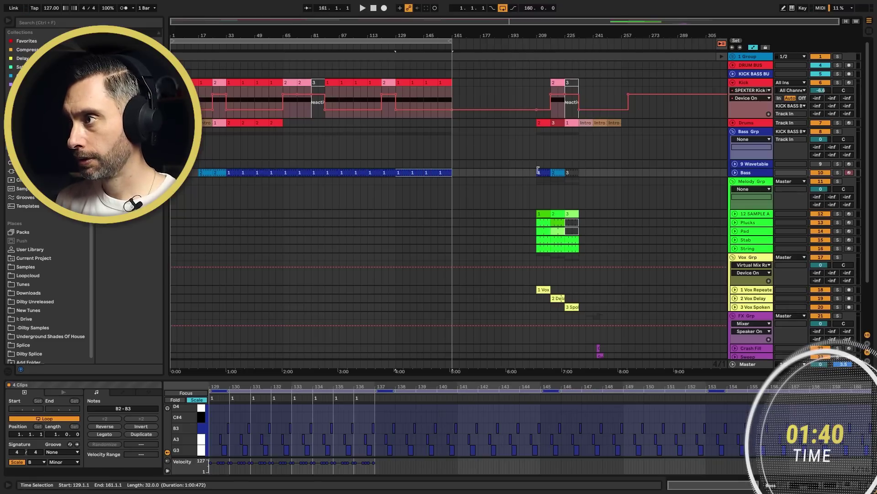
Delete the last two Bass clips, from bar 145 to 161.
left_click_drag(466, 201, 438, 176)
left_click(426, 172)
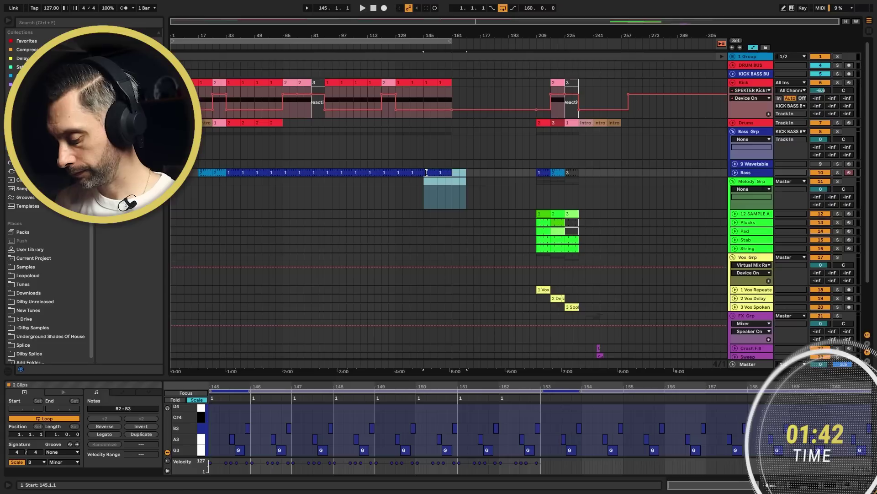
key("Delete")
left_click(461, 165)
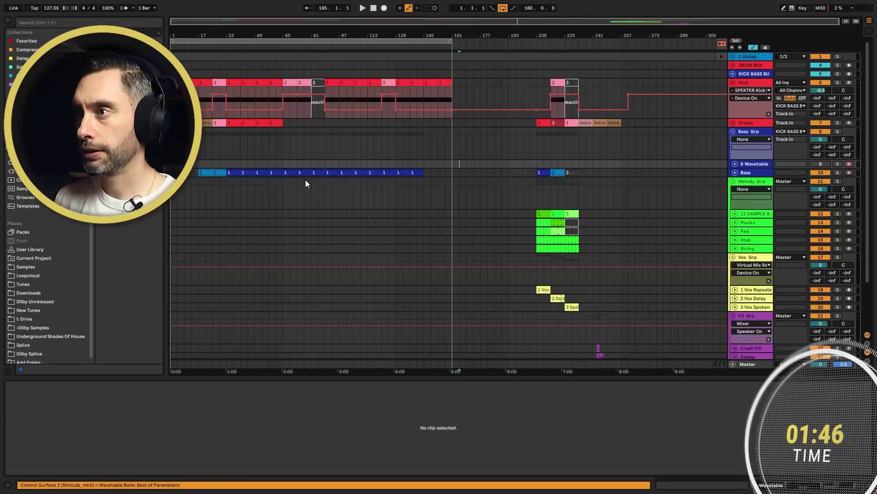
Duplicate the four Drums clip 2 copies until they reach bar 161, and copy Drums clip 3 over bars 49 to 57.
left_click_drag(283, 123, 229, 123)
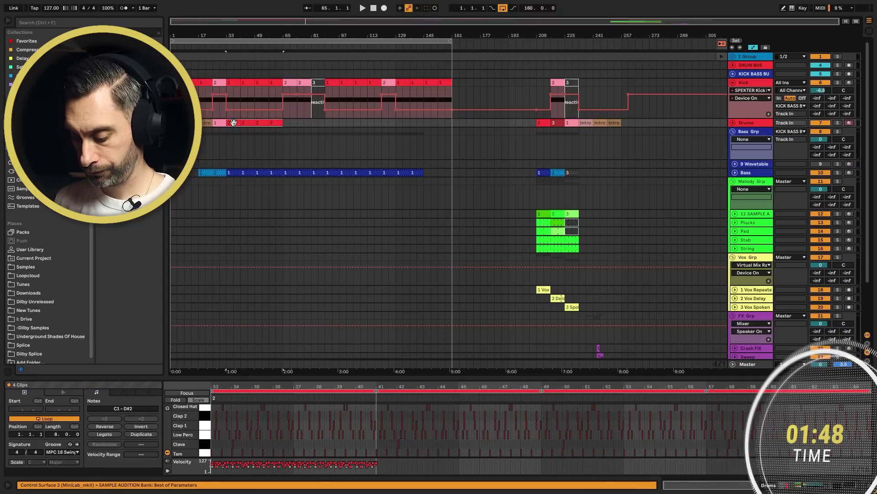
key("ctrl+d")
key("ctrl+d")
key("ctrl+d")
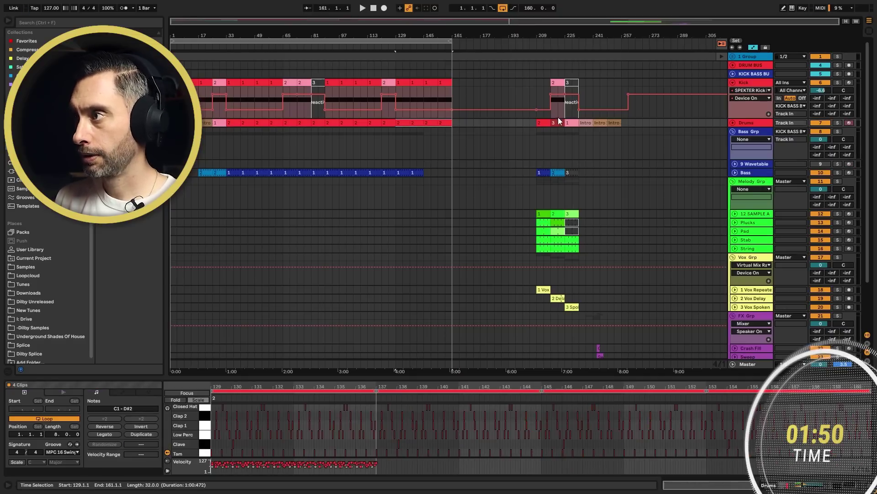
left_click_drag(558, 122, 262, 123)
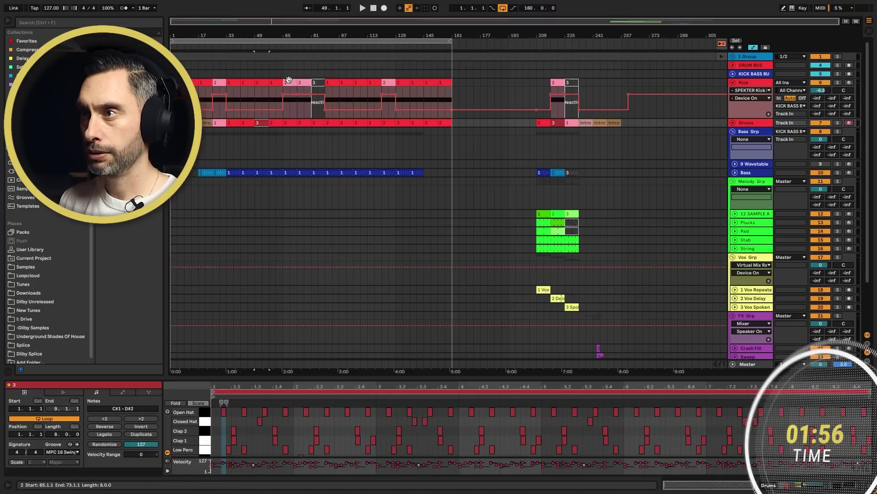
Try the Drums Intro 2 clip over the section from bar 57 to 65, and audition it from bar 57.
left_click(208, 123)
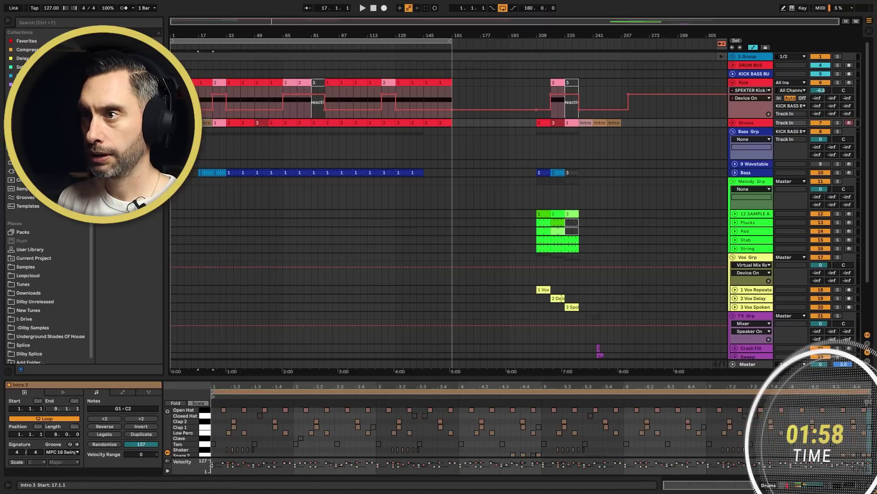
left_click(275, 122)
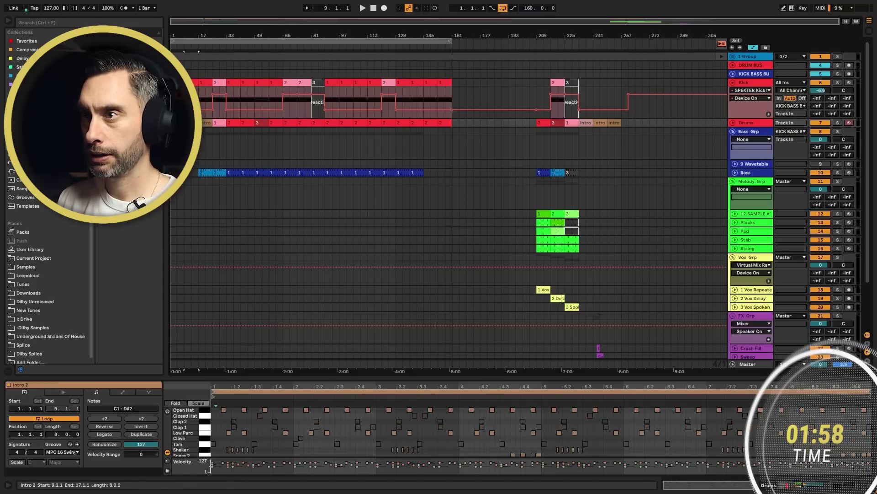
left_click(275, 123)
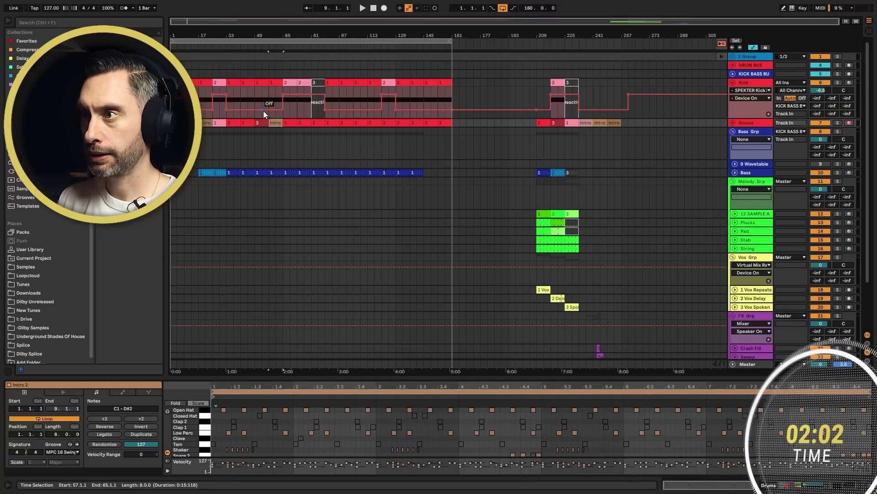
left_click(269, 98)
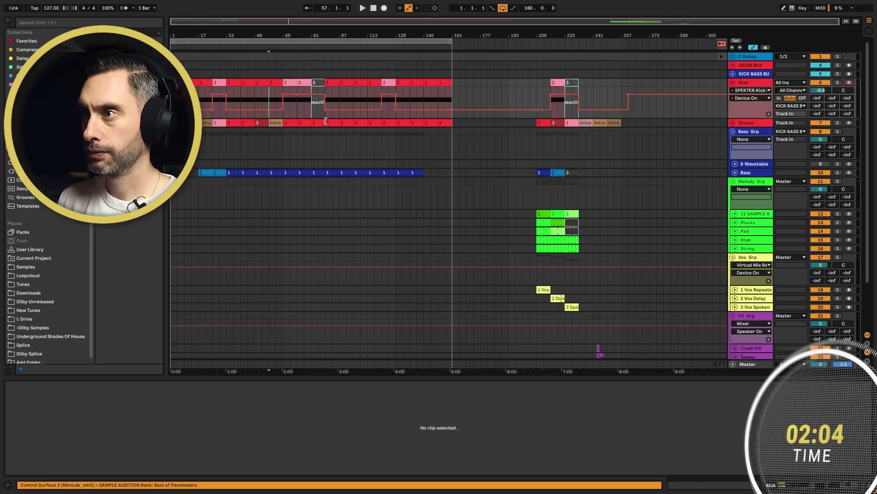
left_click(273, 122)
key("space")
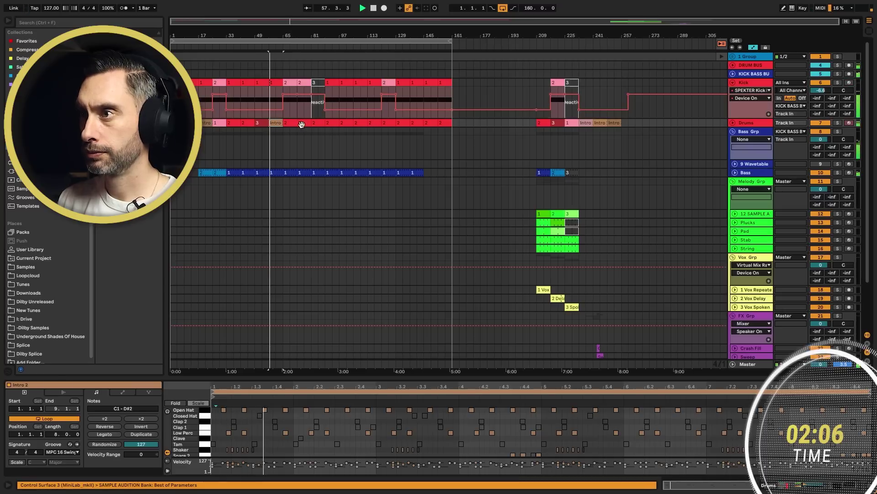
key("space")
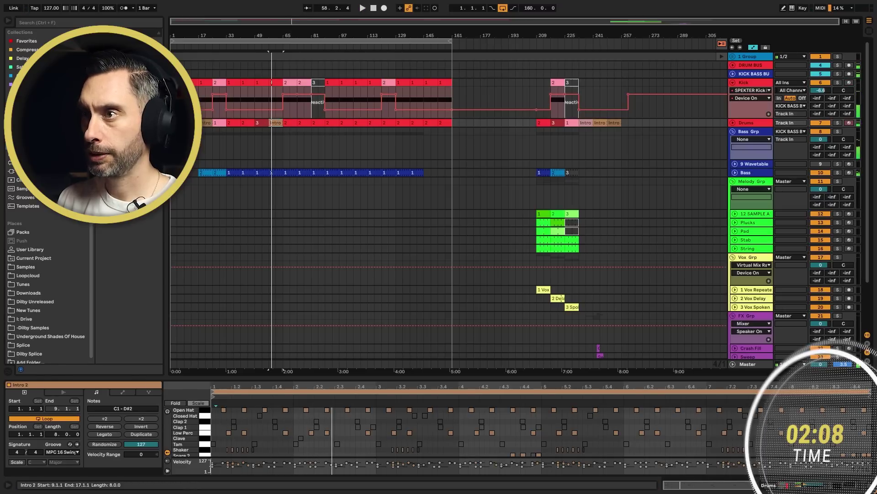
left_click_drag(270, 122, 276, 123)
key("space")
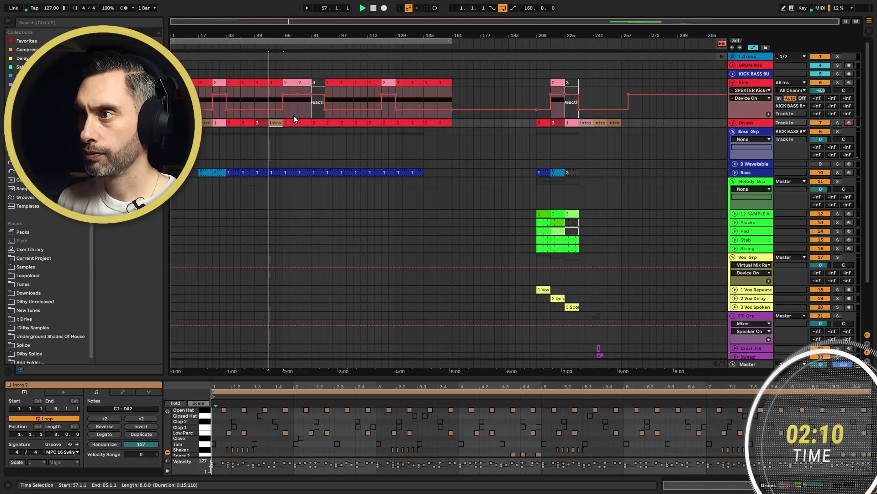
key("space")
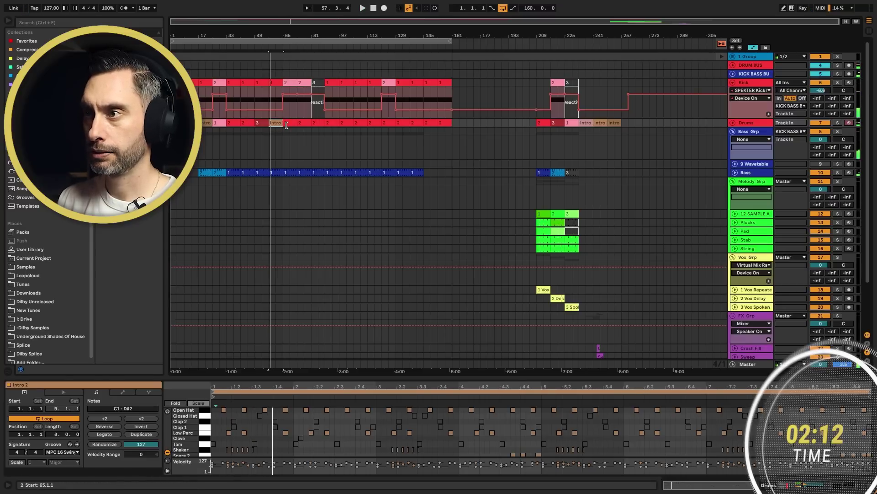
Place the Drums Intro 1 clip at bar 57 and audition it, and copy the 3 Spoken vocal clip to bar 57.
left_click_drag(219, 123, 278, 123)
key("space")
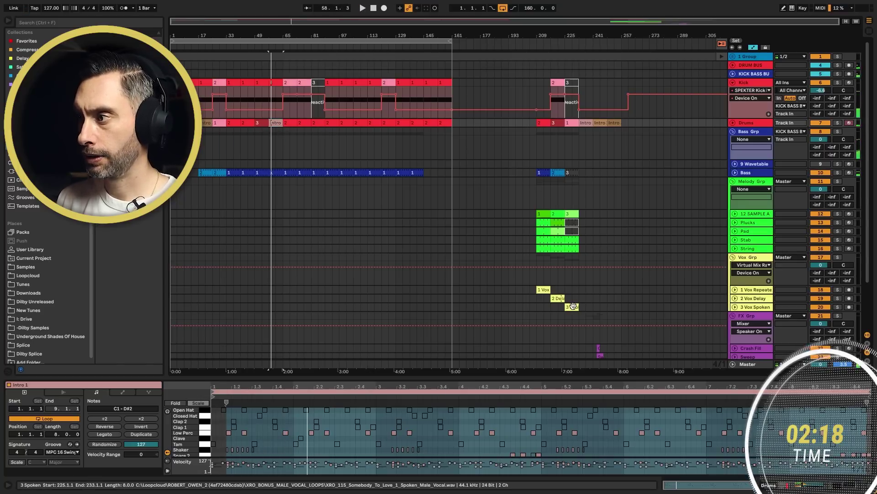
left_click_drag(571, 308, 274, 294)
key("space")
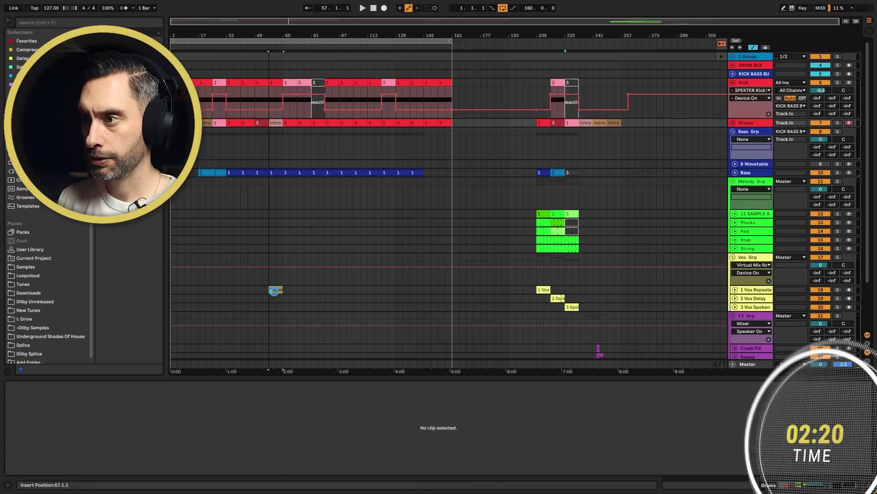
Audition the 3 Spoken clip at bar 57, put it on the 3 Vox Spoken track, and move the original clip from bar 225 to bar 73.
key("space")
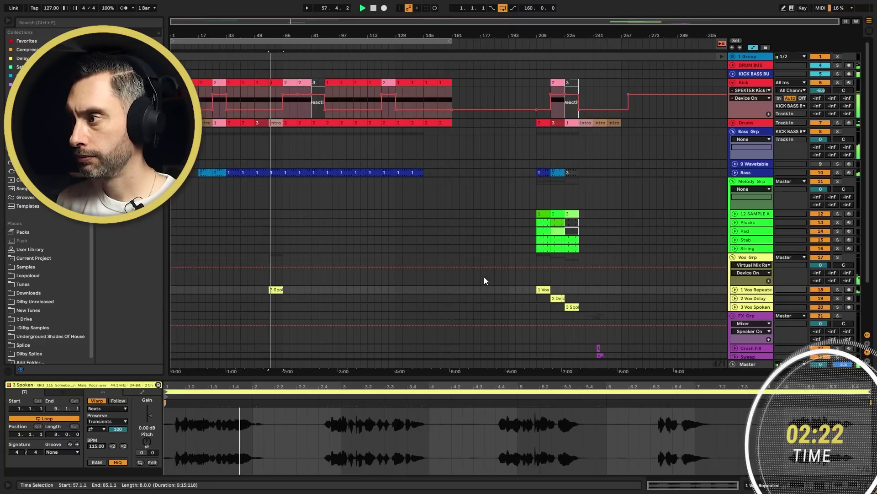
left_click_drag(268, 292, 273, 305)
key("space")
key("space")
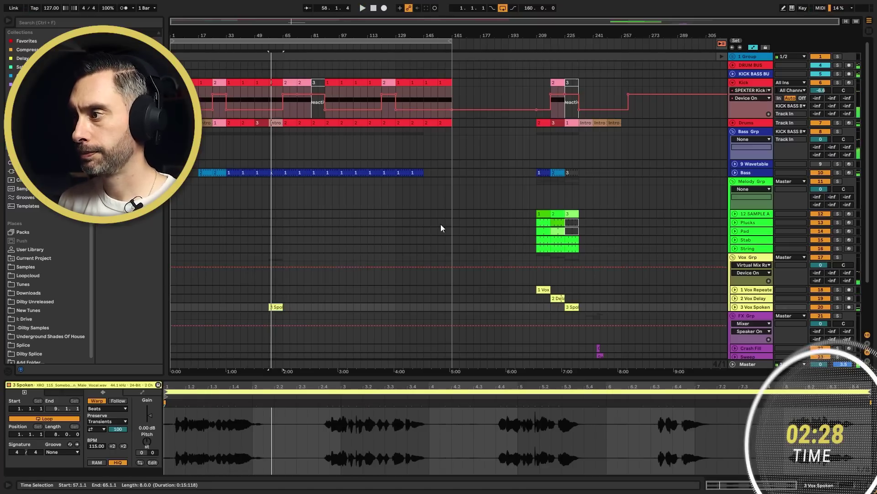
left_click_drag(578, 306, 307, 307)
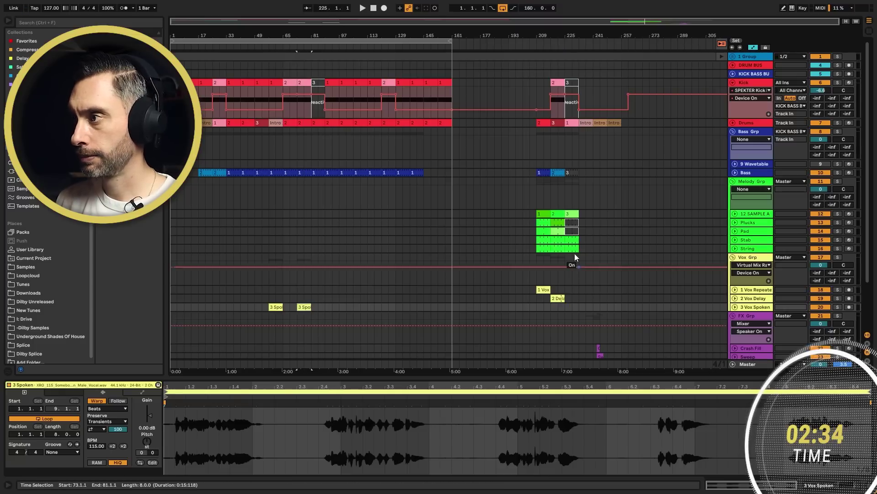
Copy Bass clip 2 to bar 73 and Bass clip 3 to bars 81, 97, 113 and 121.
left_click_drag(555, 173, 305, 175)
left_click_drag(573, 172, 321, 175)
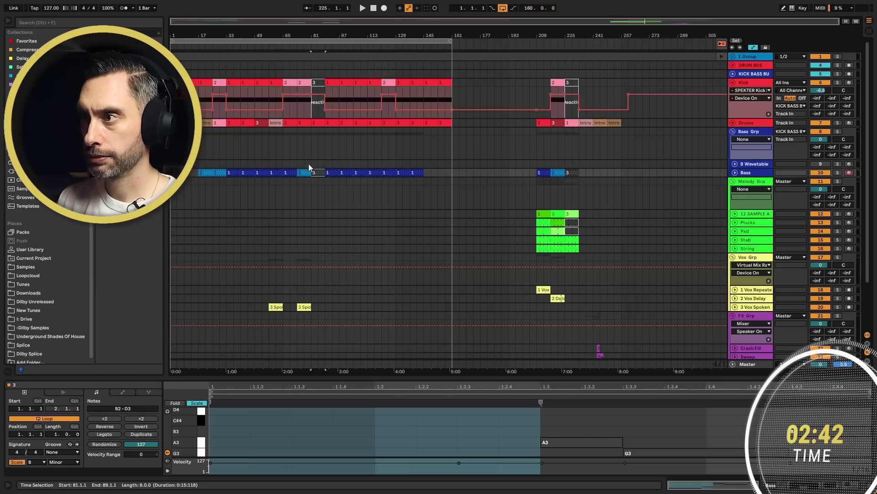
left_click_drag(314, 171, 361, 160)
left_click(343, 161)
left_click(341, 161)
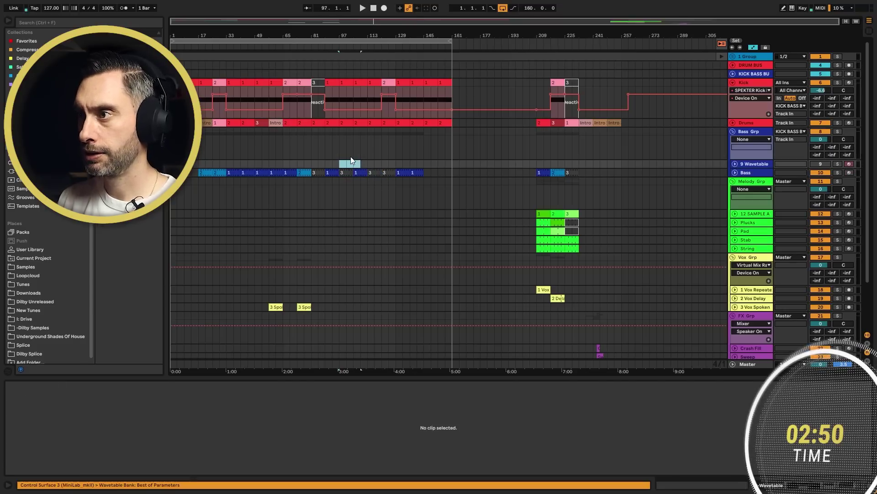
left_click(382, 172)
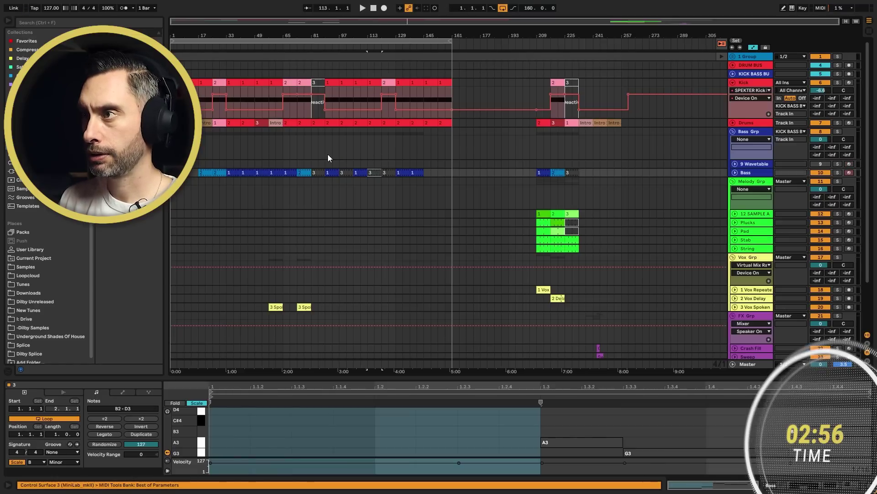
left_click_drag(327, 158, 382, 154)
left_click(444, 151)
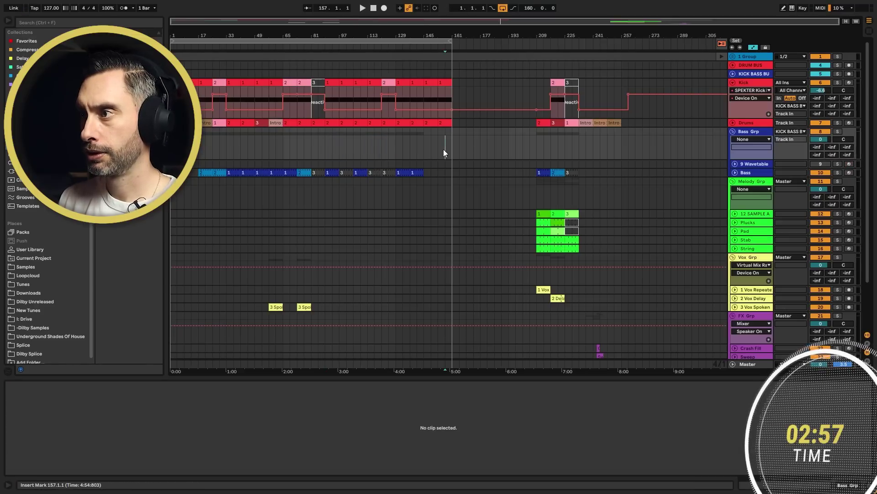
left_click(417, 173)
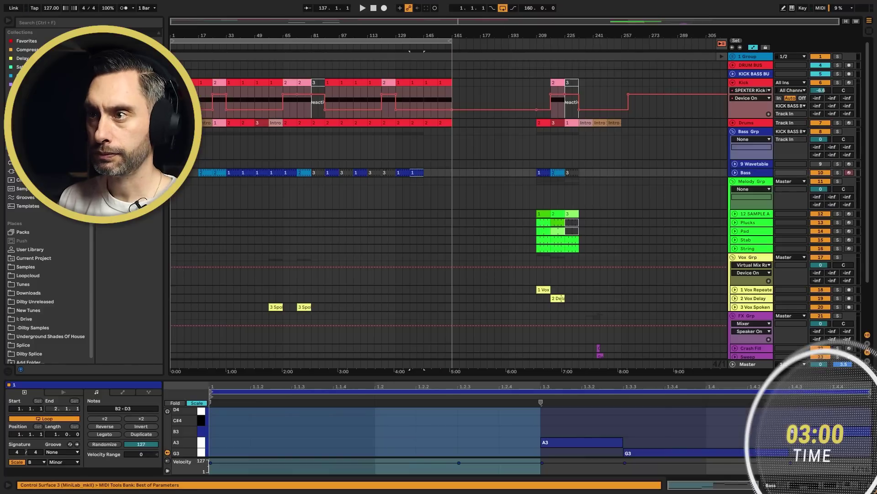
Audition from bar 53, copy Drums clip 3 to bars 105 and 113, and play the change from bar 105.
left_click(262, 146)
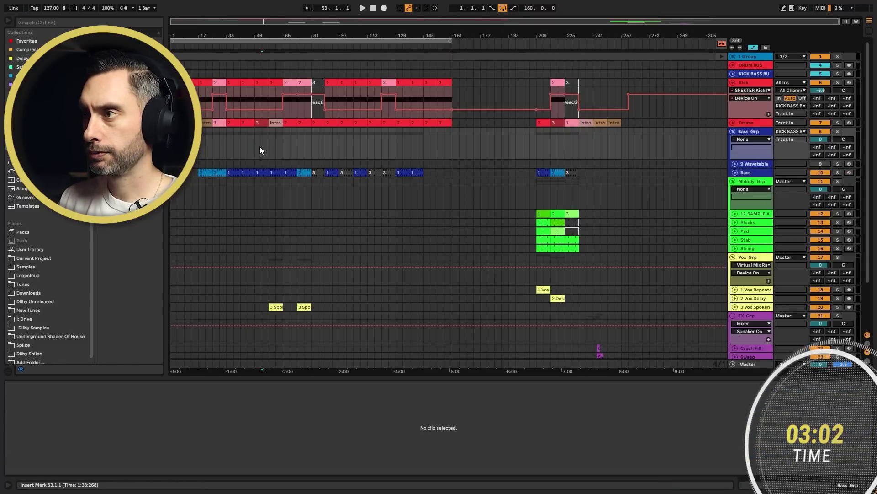
key("space")
left_click(552, 124)
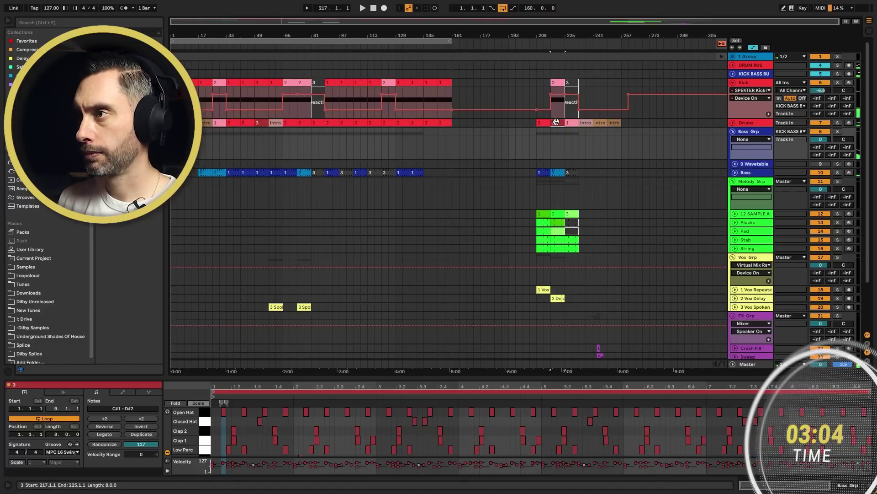
left_click(358, 123)
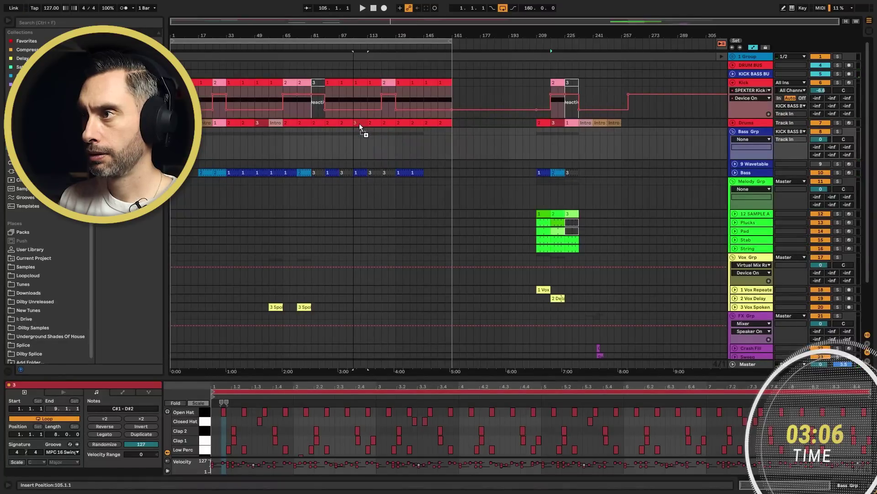
left_click(373, 123)
left_click(359, 122)
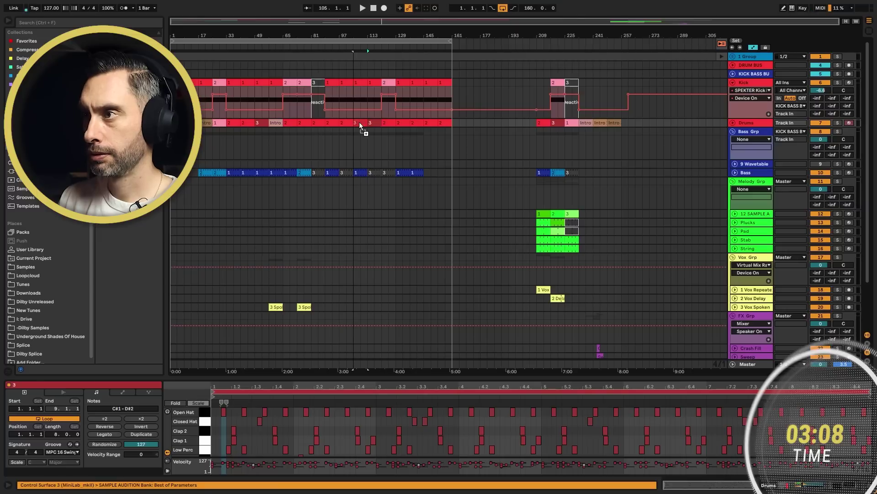
key("space")
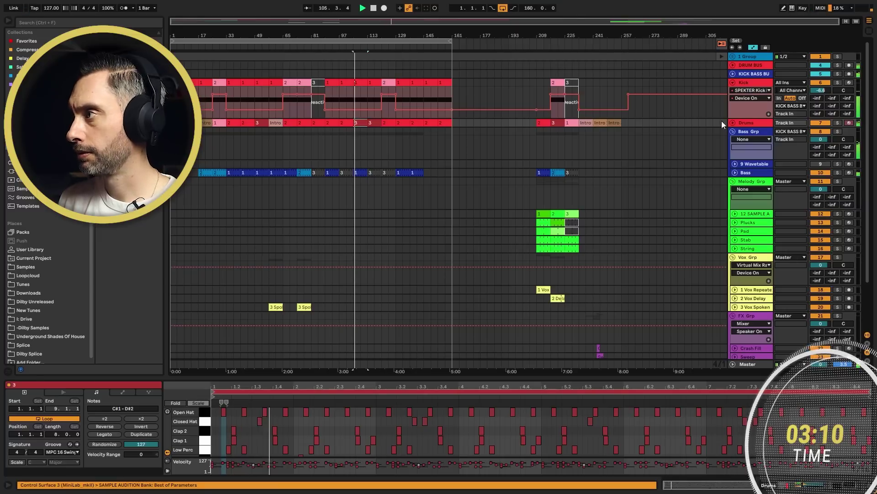
left_click(340, 123)
key("space")
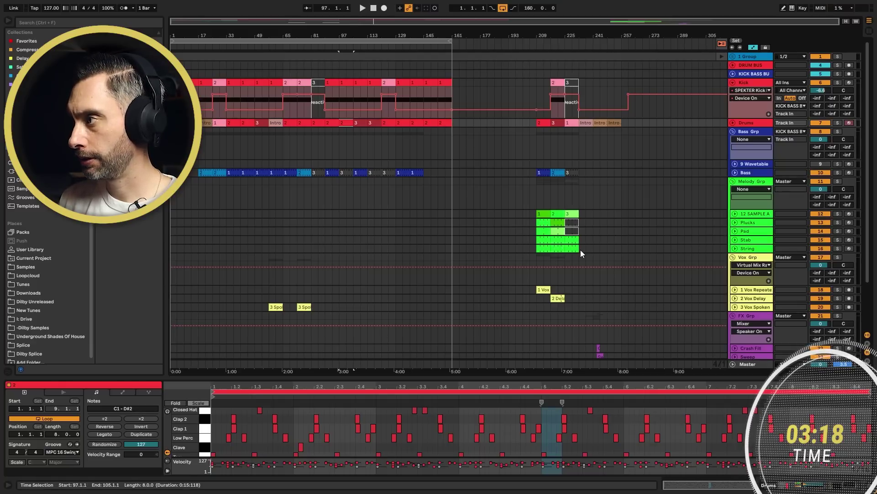
Copy the String clip over bars 65 to 89 and over bars 113 to 129.
left_click(541, 250)
left_click_drag(541, 250, 289, 249)
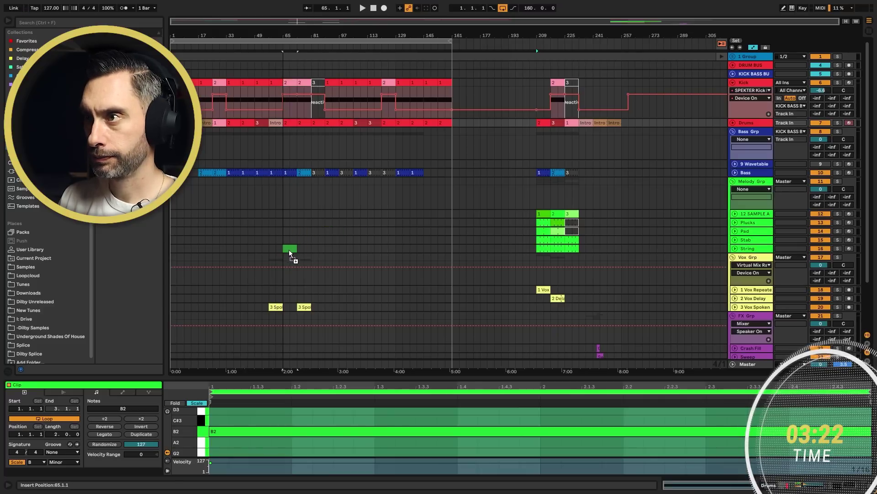
key("ctrl+d")
key("ctrl+d")
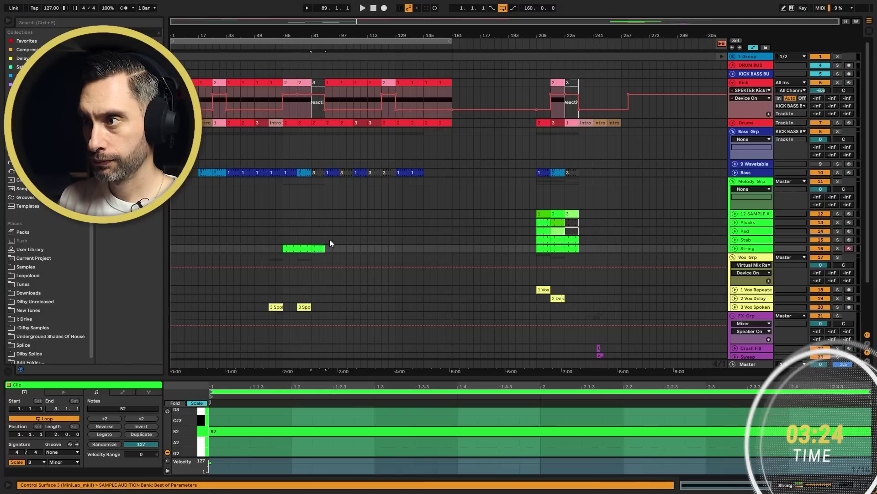
left_click_drag(550, 248, 378, 252)
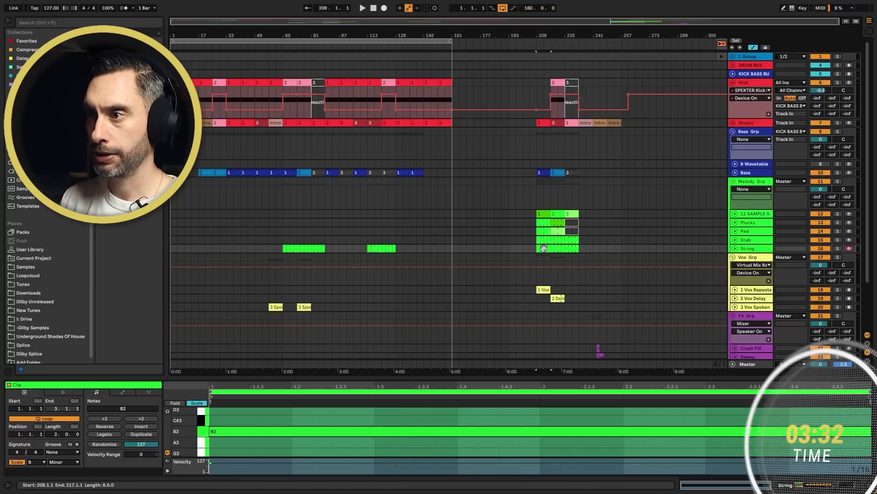
Copy the String clip over bars 17 to 33 and audition it from bar 17.
left_click_drag(544, 248, 208, 248)
key("space")
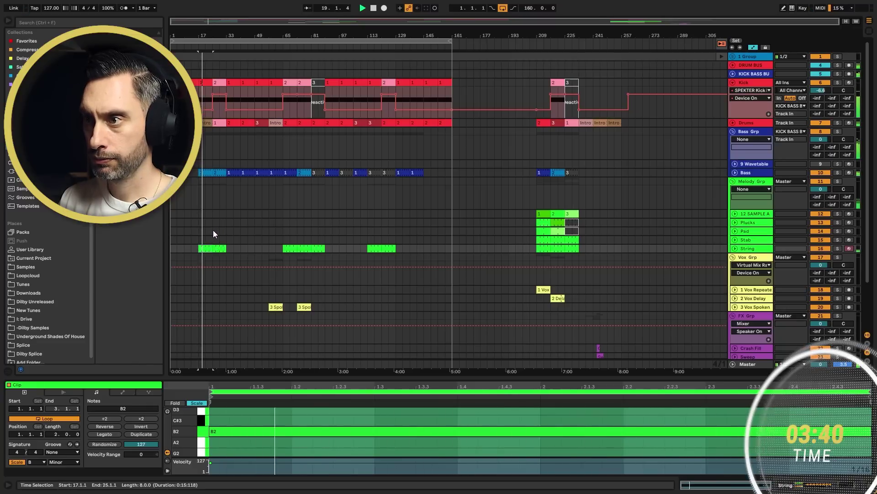
left_click(213, 229)
key("space")
Copy the Stab clip to bar 17, duplicate it until it reaches bar 145, and audition the result from bar 25.
left_click(559, 241)
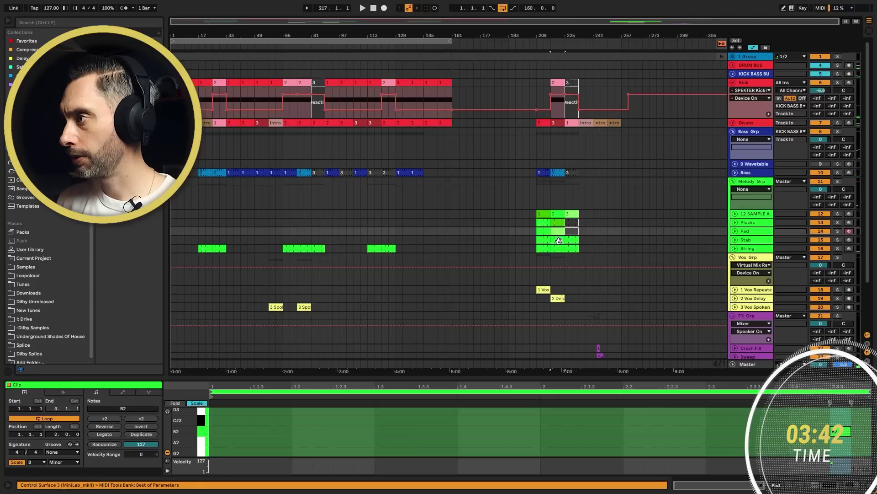
left_click_drag(559, 240, 207, 237)
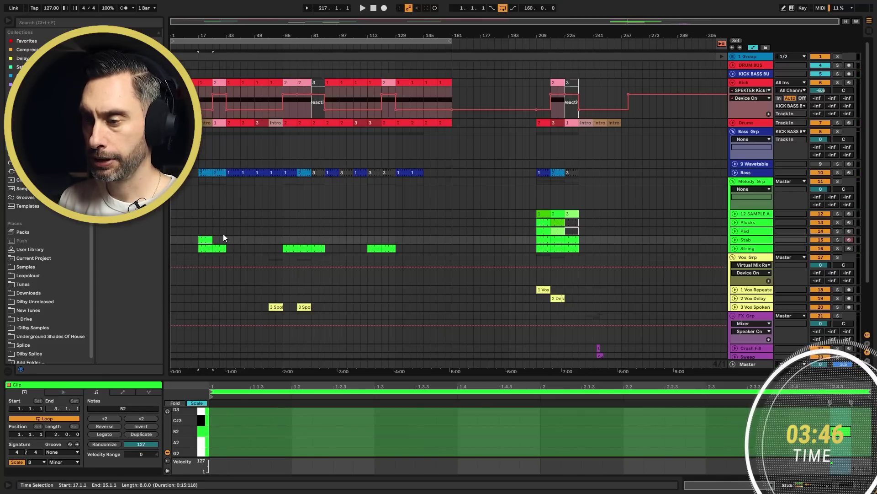
key("ctrl+d")
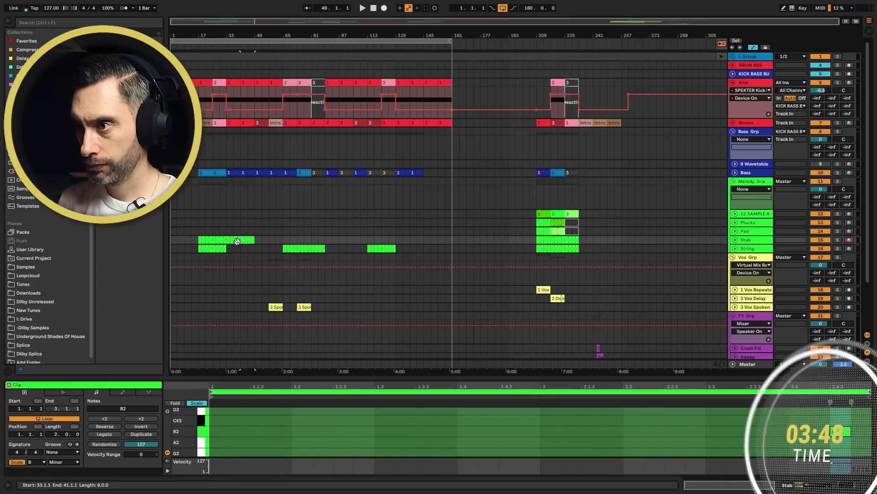
left_click(207, 240, "shift")
key("ctrl+d")
key("ctrl+d")
key("ctrl+d")
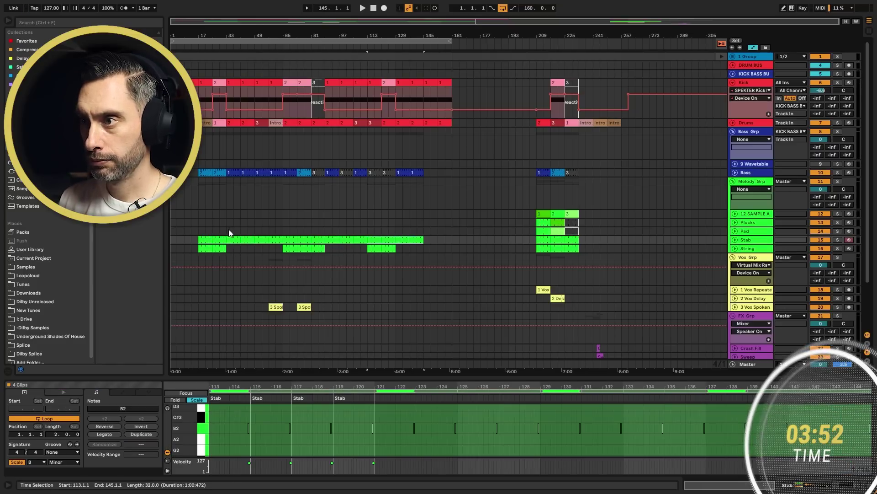
left_click(210, 229)
key("space")
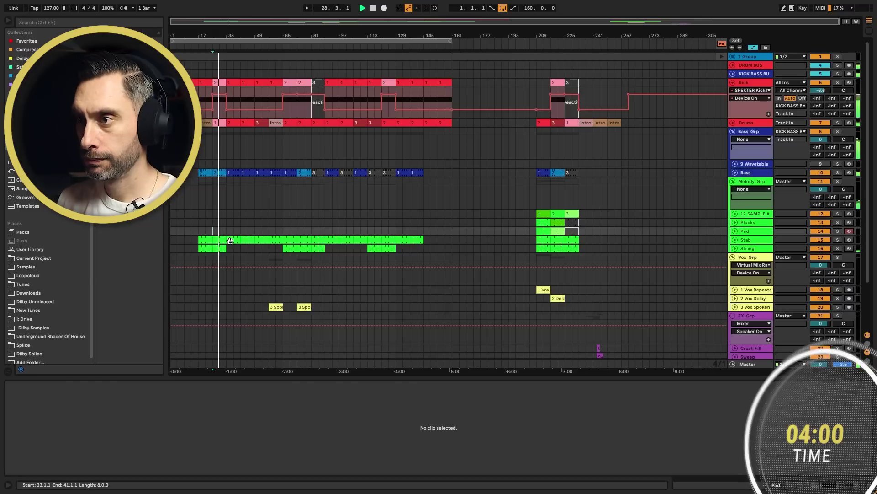
Copy the Plucks clip to bar 41 on its own track, audition it, and duplicate it up to bar 73.
left_click(227, 227)
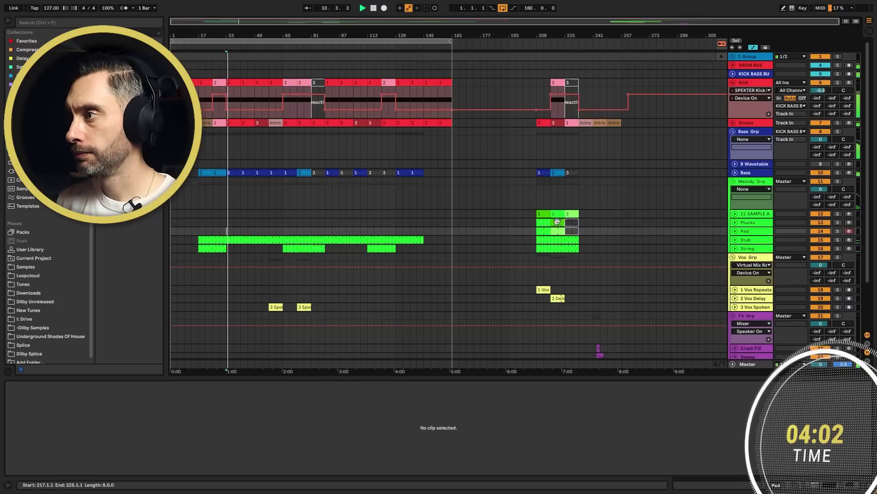
left_click_drag(546, 221, 249, 230)
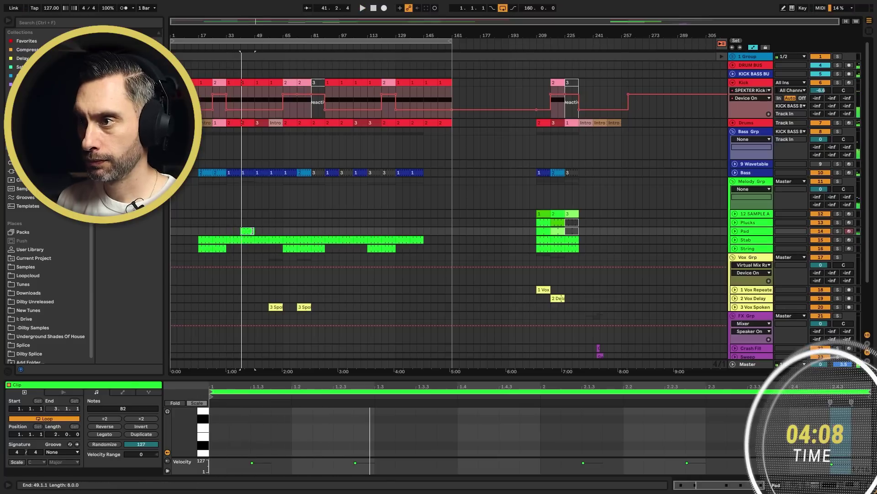
left_click_drag(252, 226, 251, 221)
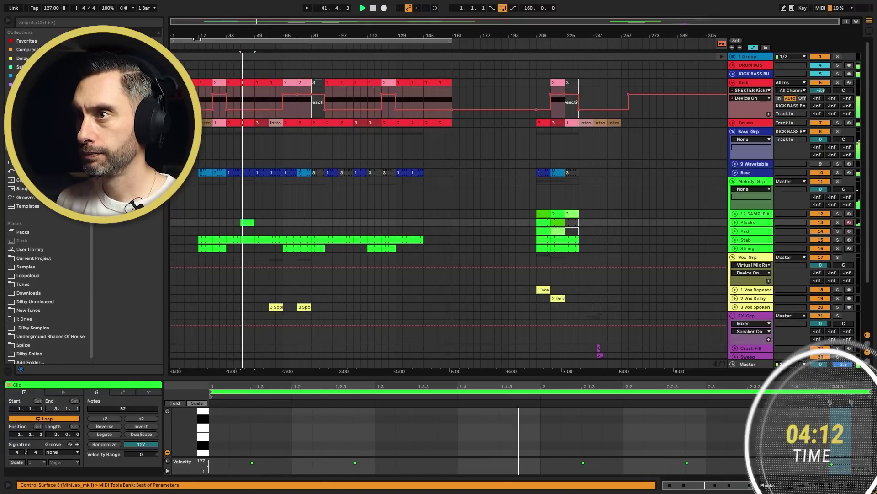
mouse_move(197, 39)
left_mouse_down()
mouse_move(197, 65)
mouse_move(197, 55)
left_mouse_up()
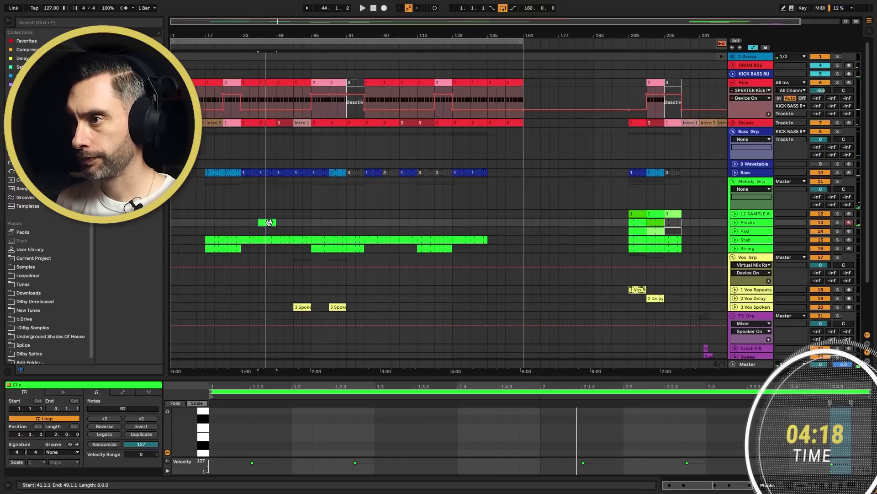
key("ctrl+d")
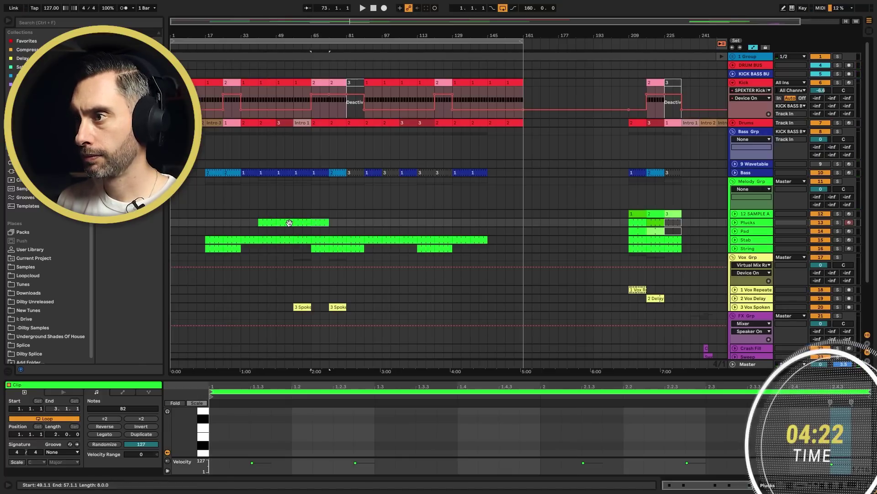
Copy the first Pad clip to bar 65 and the second Pad clip to bar 73, and audition them from bar 65.
left_click(339, 238)
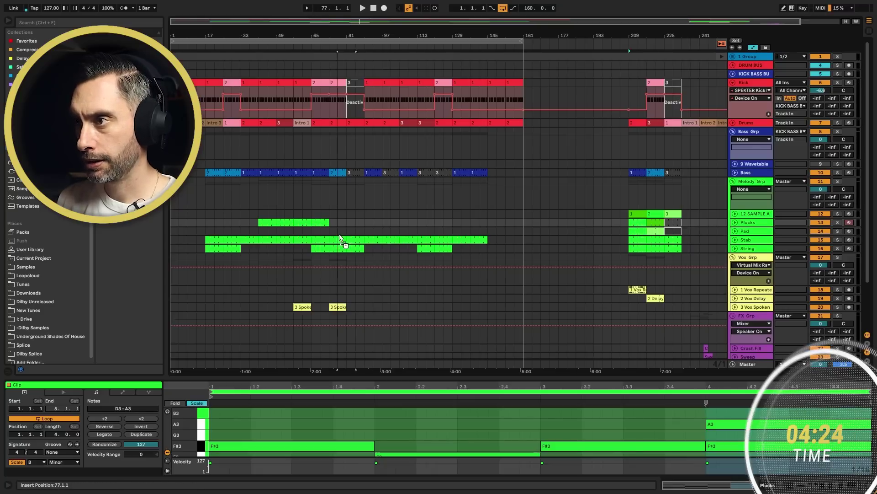
left_click(321, 231)
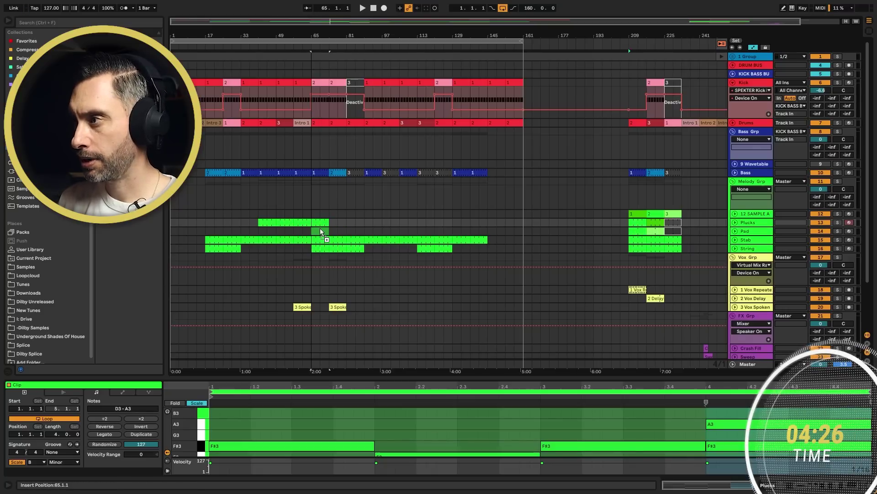
left_click_drag(320, 229, 320, 229)
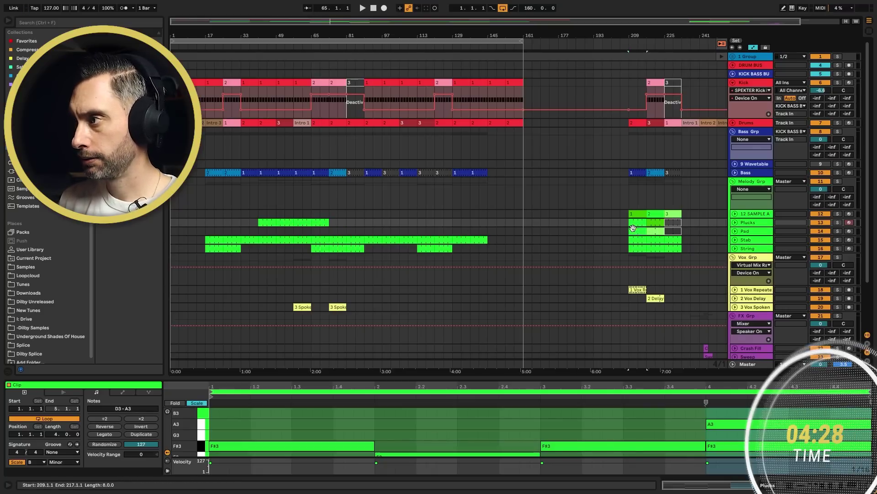
left_click_drag(635, 230, 338, 231)
key("space")
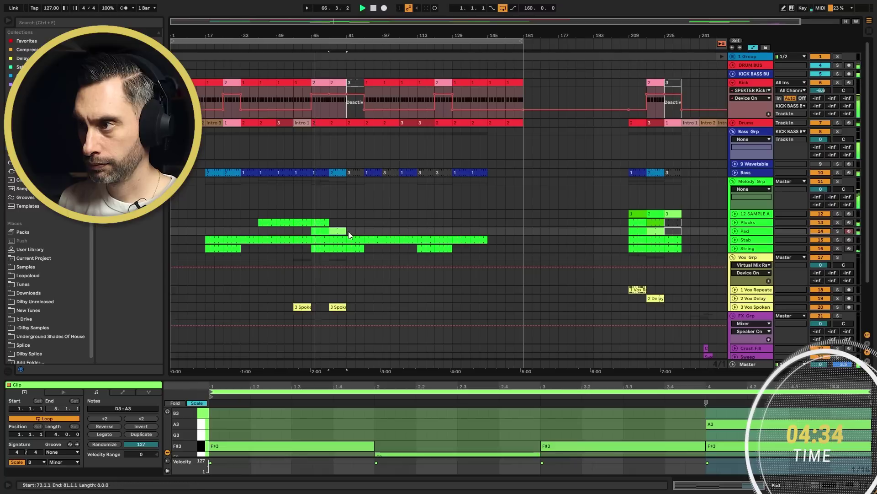
key("space")
key("space")
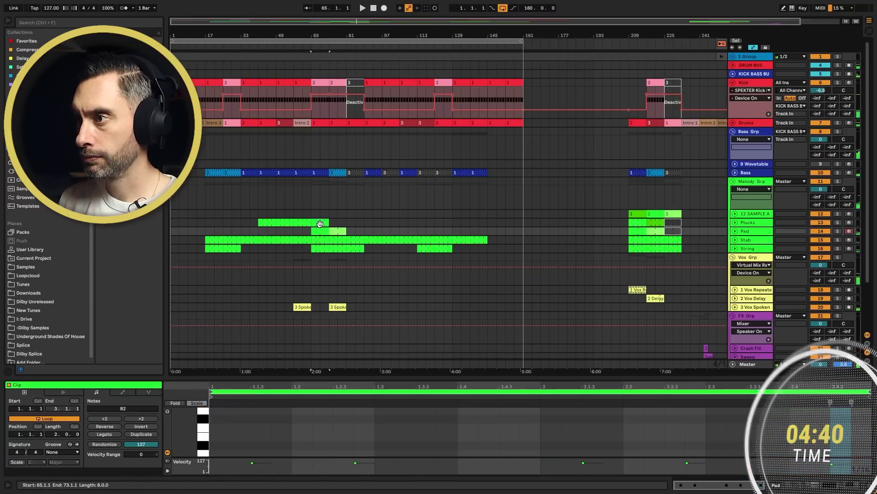
Copy the Plucks clip to bar 89 and duplicate it until it reaches bar 121.
double_click(376, 223)
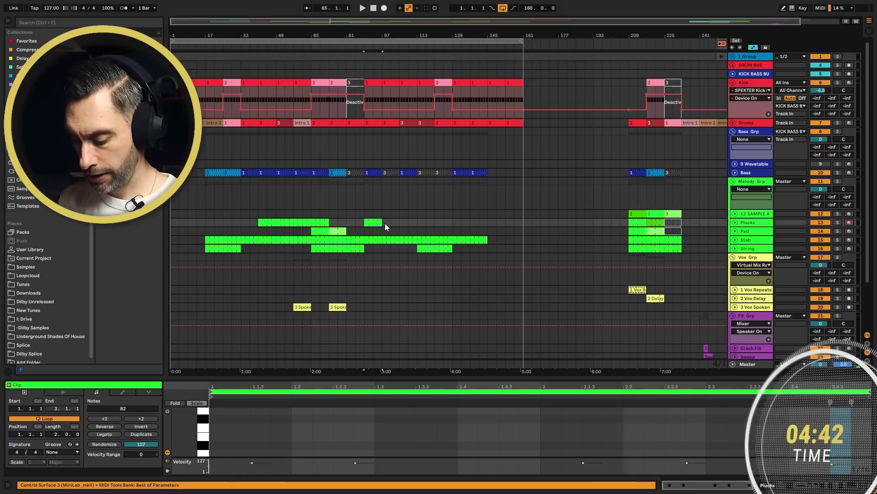
key("ctrl+d")
key("ctrl+d")
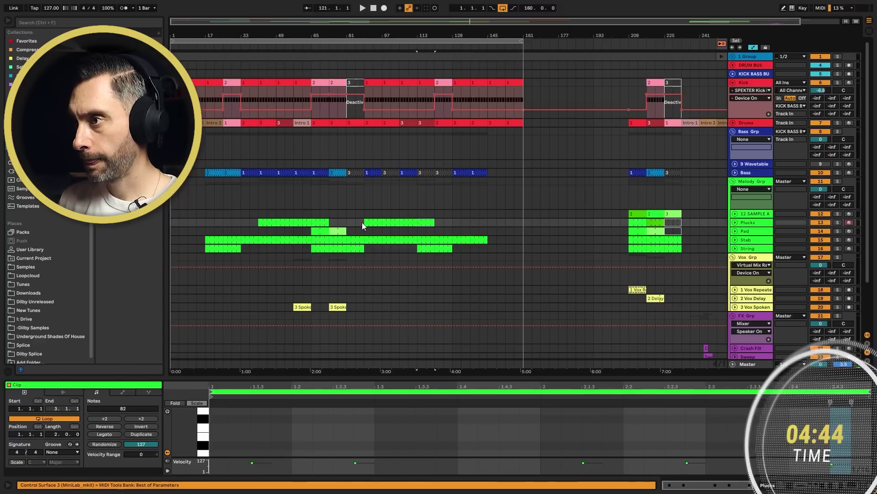
Extend the Plucks part to bar 129 and replace its bar 121 clip with the second Plucks variation, auditioning the result.
key("space")
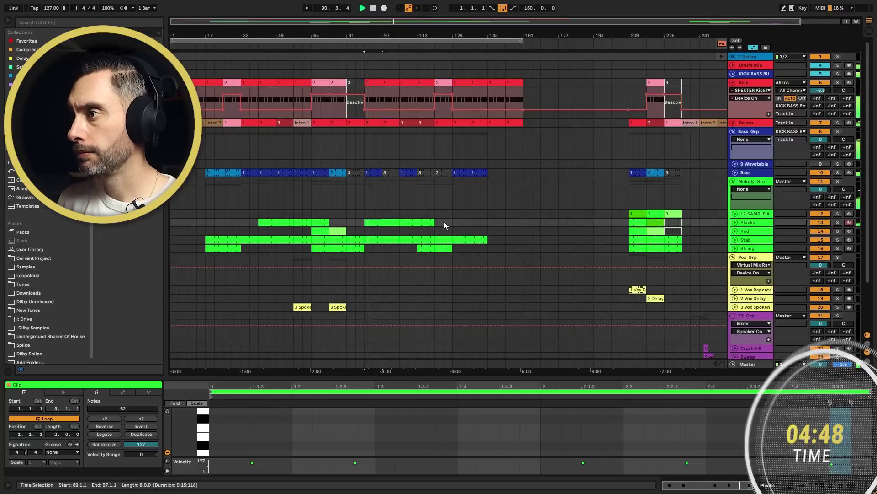
key("ctrl+d")
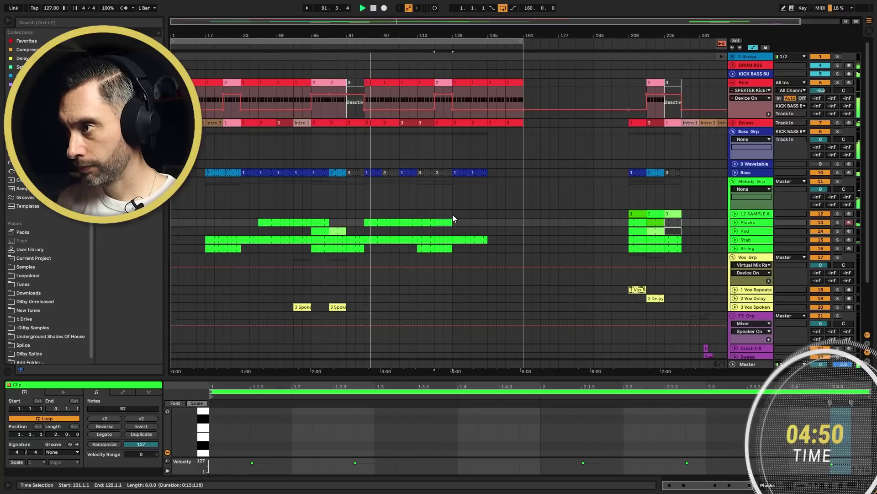
key("space")
left_click(444, 230)
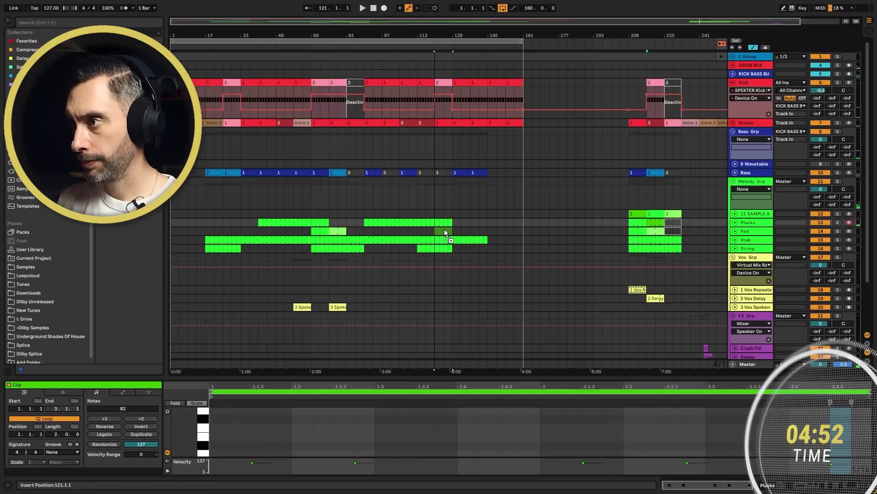
left_click(444, 223)
key("space")
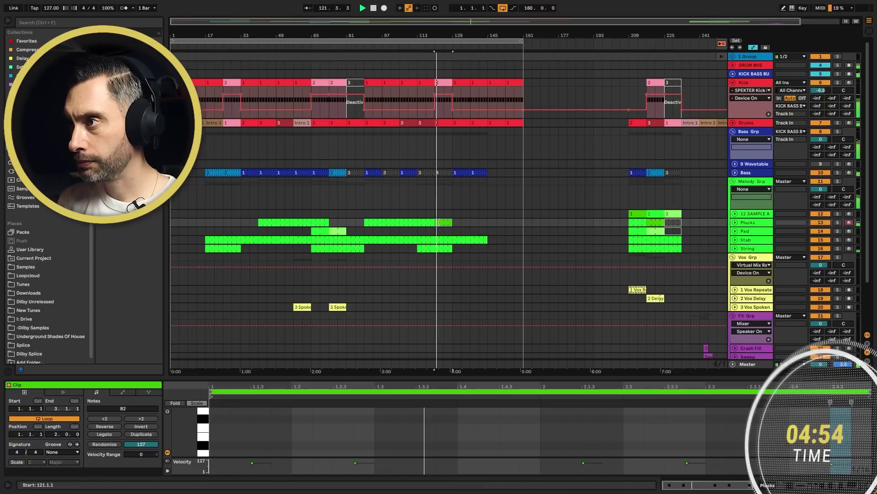
Replace the Bass clip at bar 121 with a copy of Bass clip 1 and audition it with the Plucks.
left_click(441, 172)
key("space")
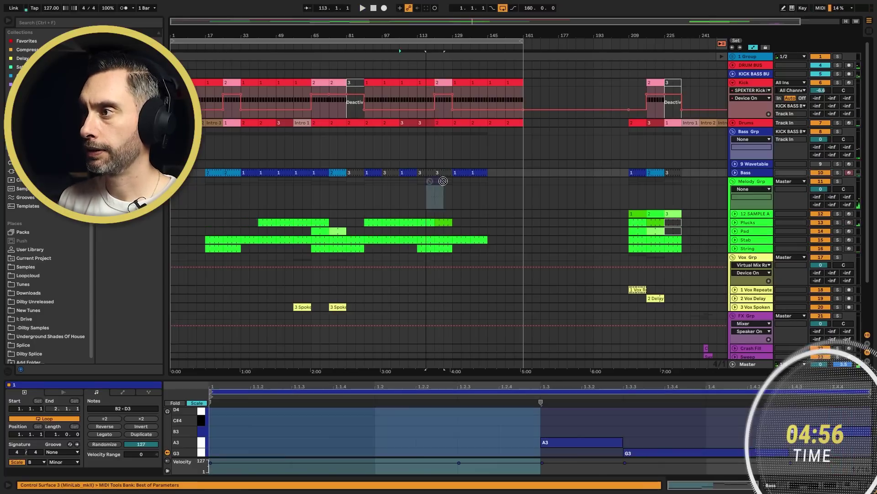
left_click(441, 173)
key("space")
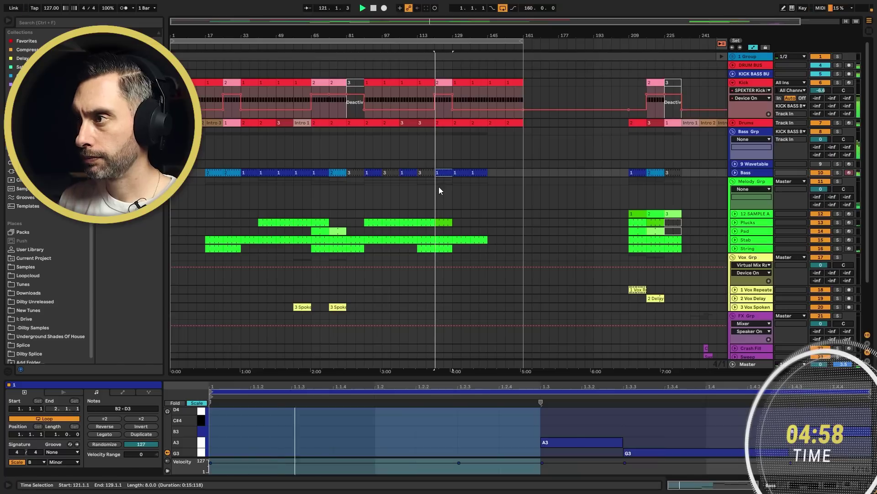
left_click(443, 223)
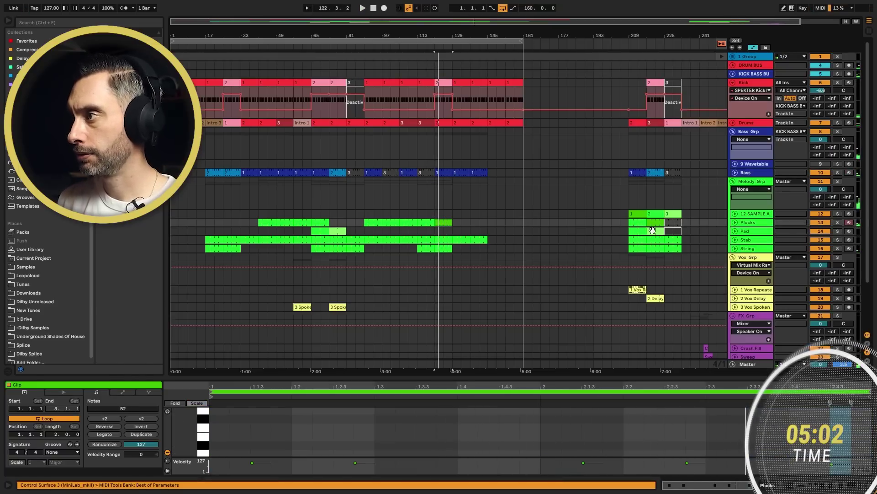
left_click(470, 224)
key("space")
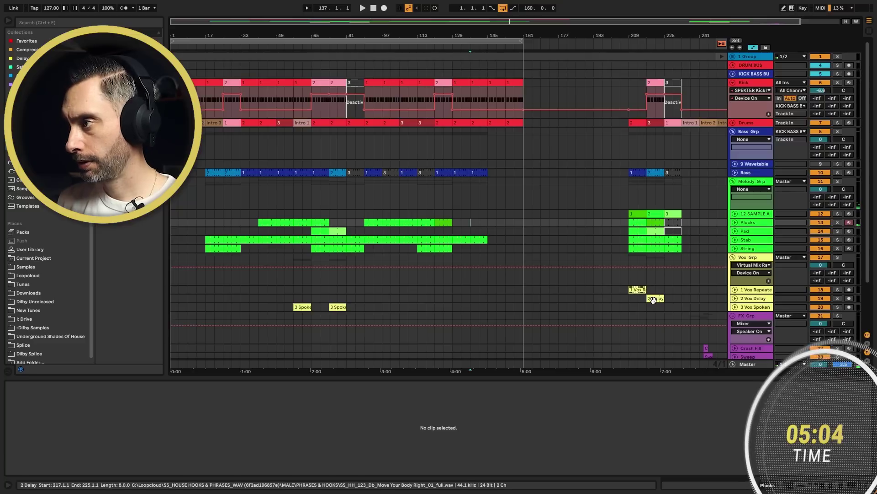
Move the Vox Repeater clip to bar 17, delete the String clips between bars 17 and 33, and play from bar 17.
left_click_drag(641, 289, 218, 289)
left_click(235, 249)
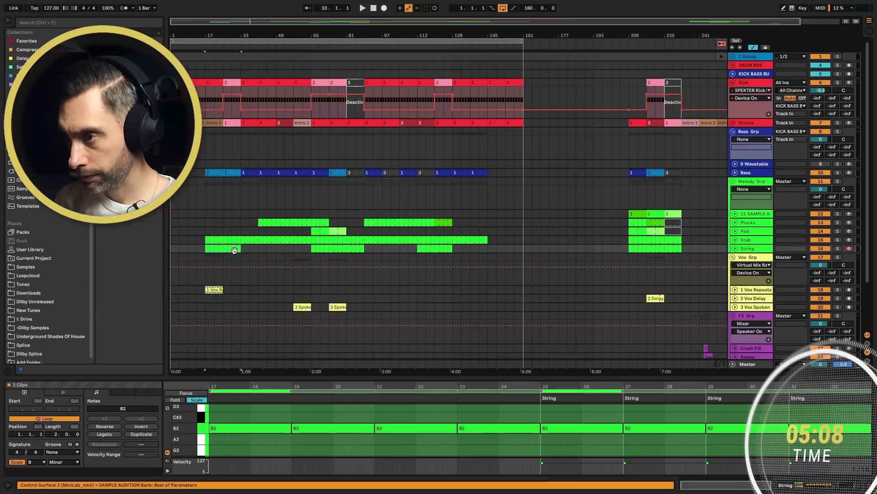
left_click(234, 250)
key("space")
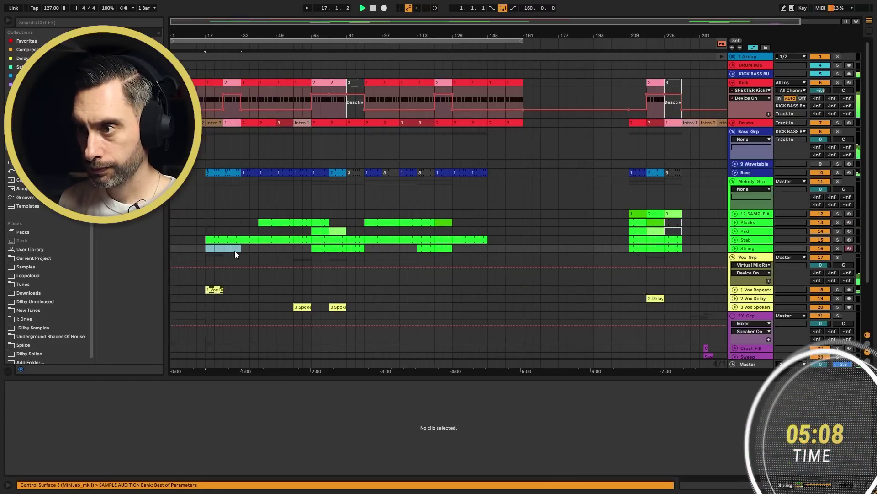
Duplicate the Vox Repeater clip to bar 25 and place pairs of copies at bars 49 to 65 and 89 to 105.
left_click(213, 289)
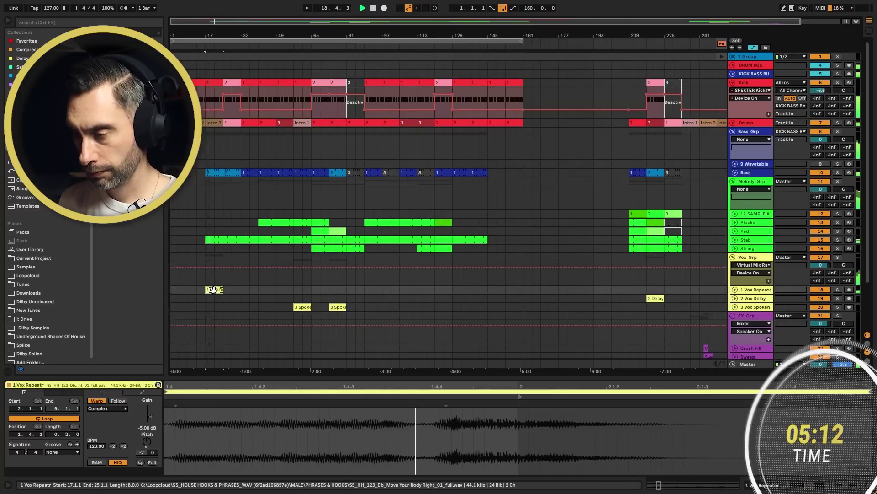
key("ctrl+d")
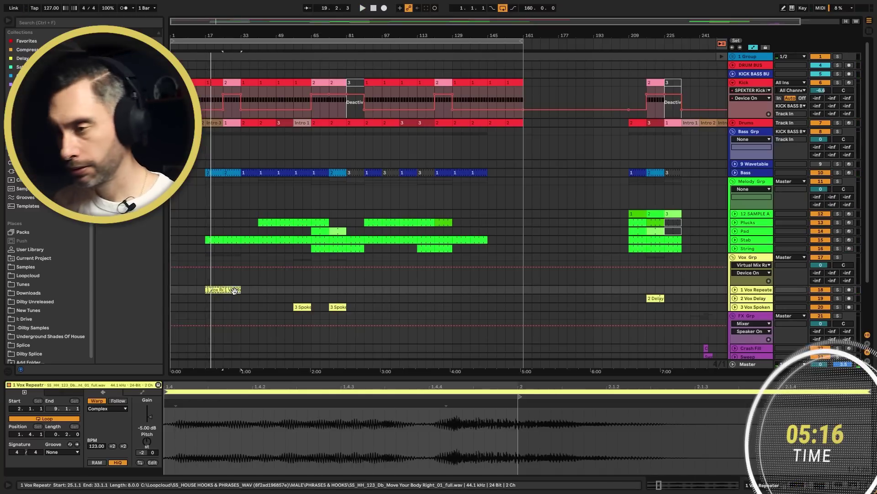
left_click_drag(234, 290, 295, 289)
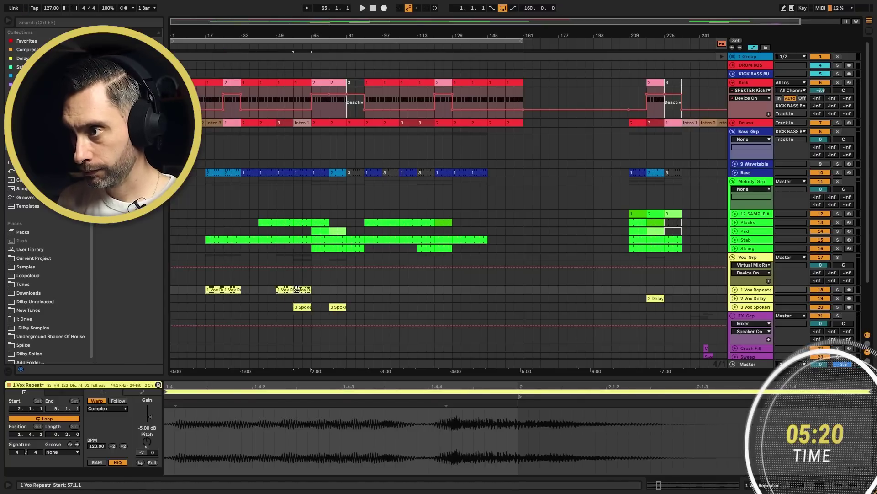
left_click(279, 289, "shift")
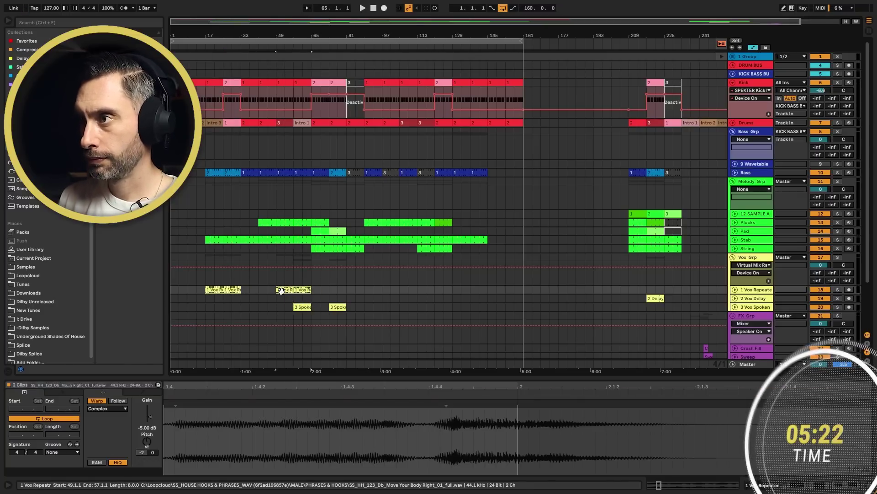
left_click_drag(288, 293, 369, 287)
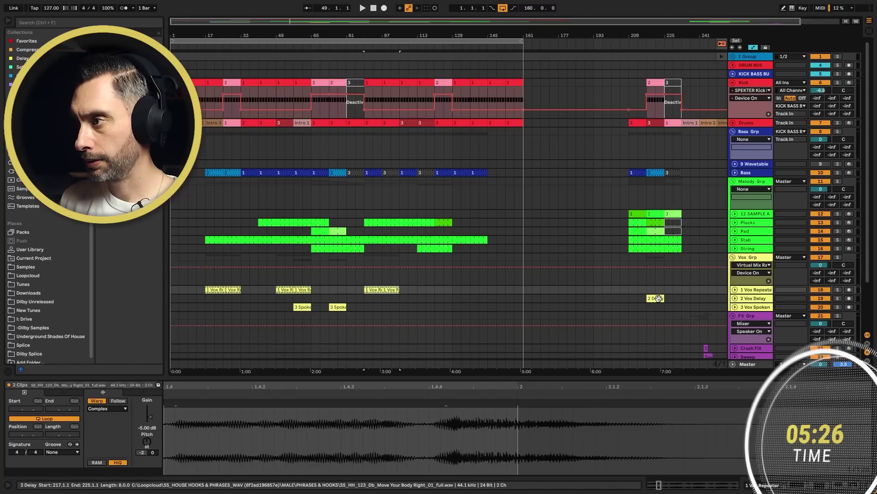
Copy the Vox Delay clip to bars 33 and 41 and audition the vocals from bars 33, 41 and 49.
left_click_drag(654, 297, 250, 303)
left_click(251, 299)
key("space")
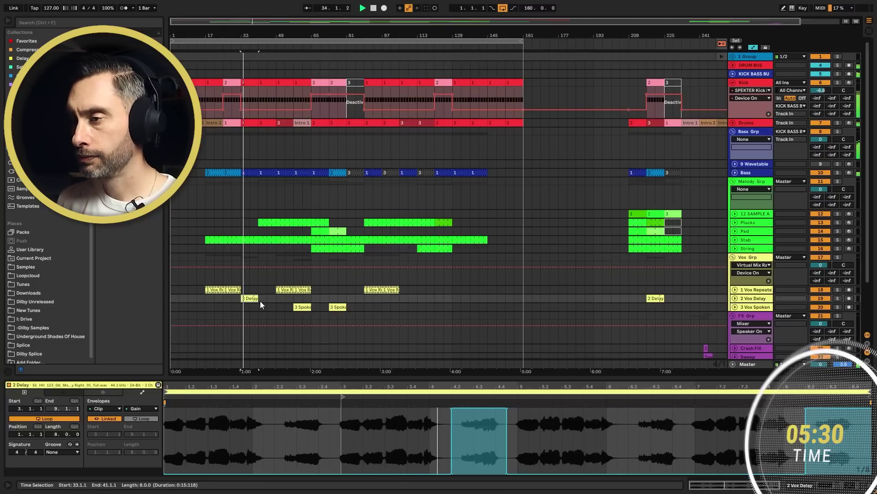
key("ctrl+d")
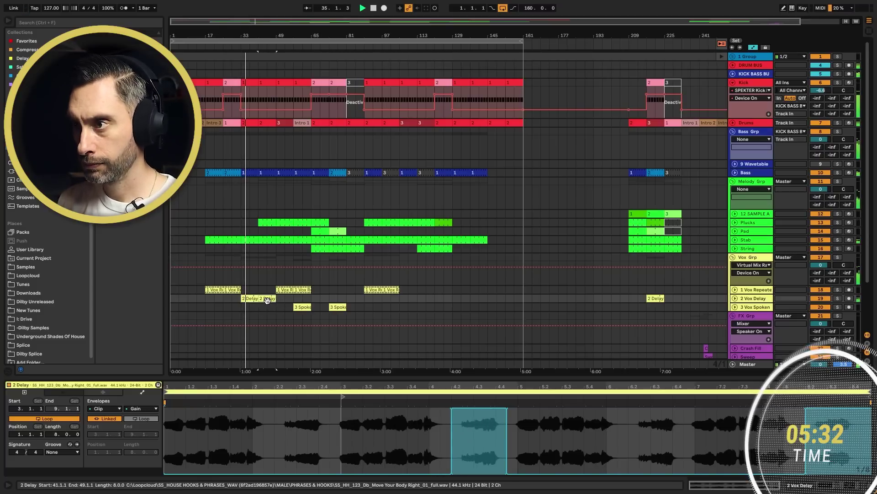
left_click(270, 222)
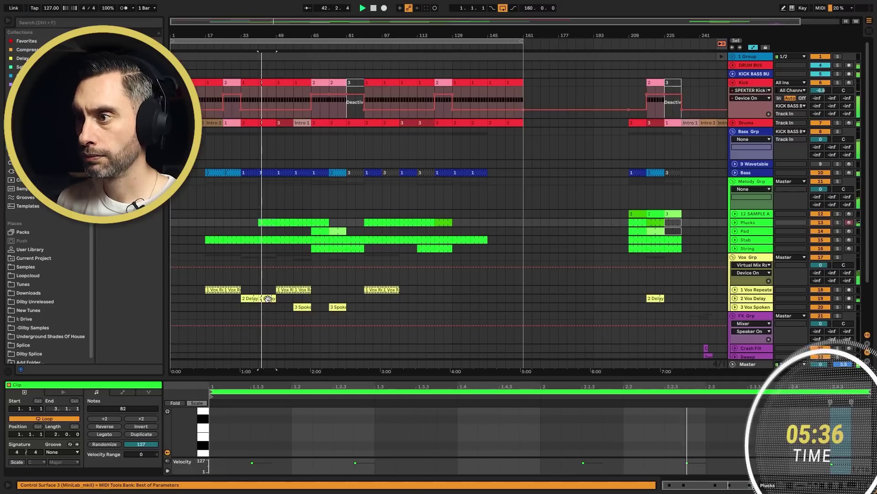
left_click(285, 289)
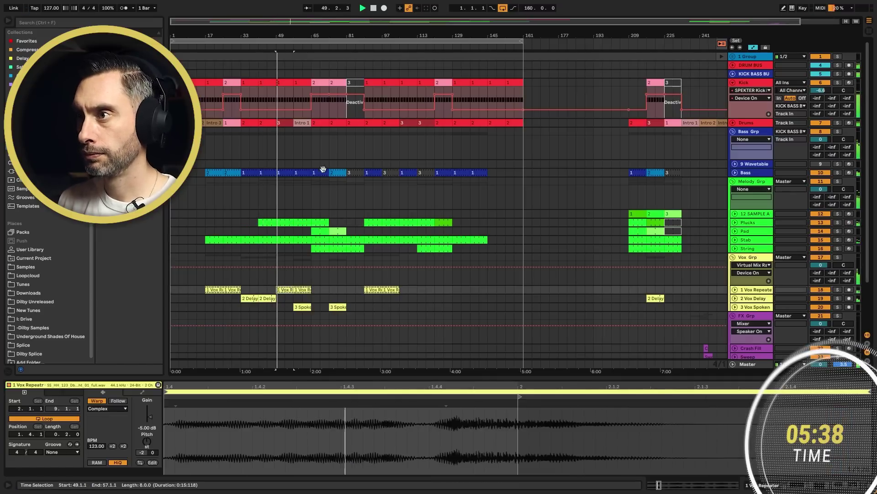
Delete the Vox Repeater clips at bars 57, 89 and 97, and copy the bar 49 clip to bars 105 and 113.
left_click(303, 287)
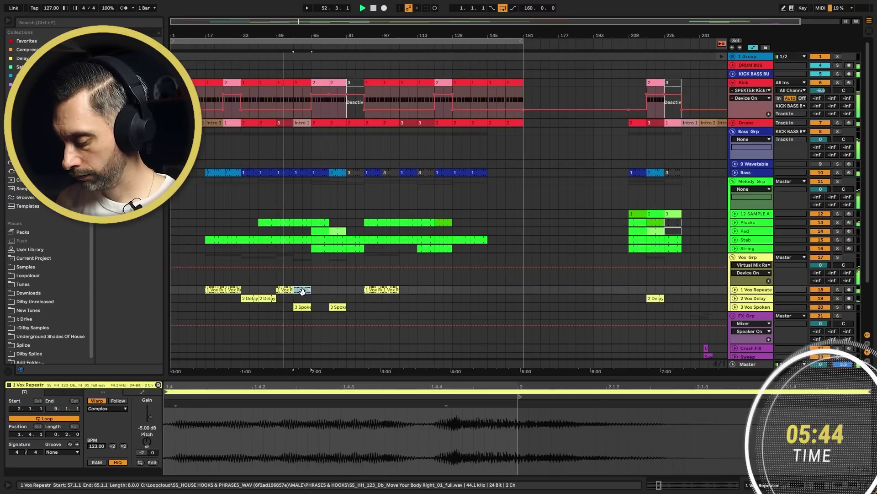
key("Delete")
left_click_drag(287, 289, 408, 294)
left_click(390, 289, "shift")
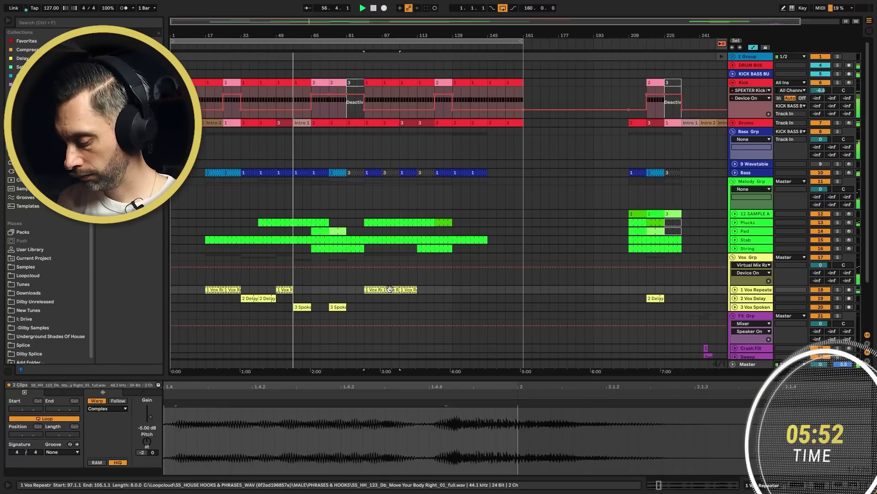
key("Delete")
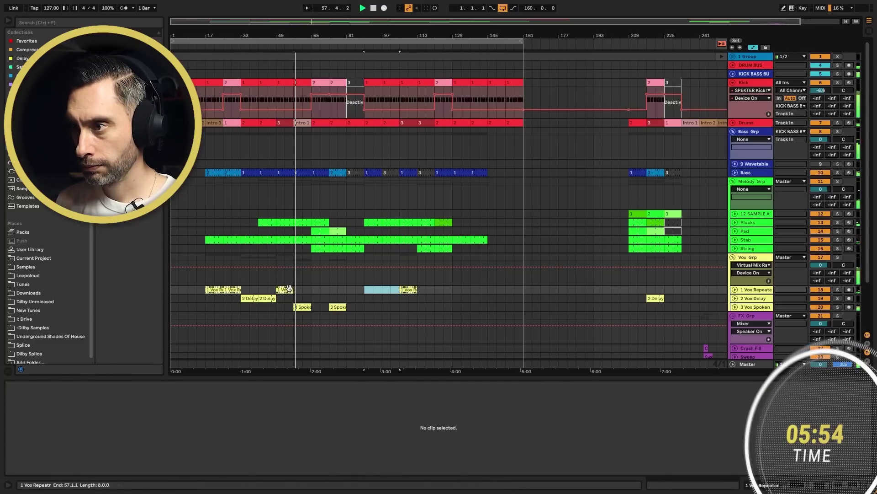
key("space")
left_click_drag(282, 290, 424, 290)
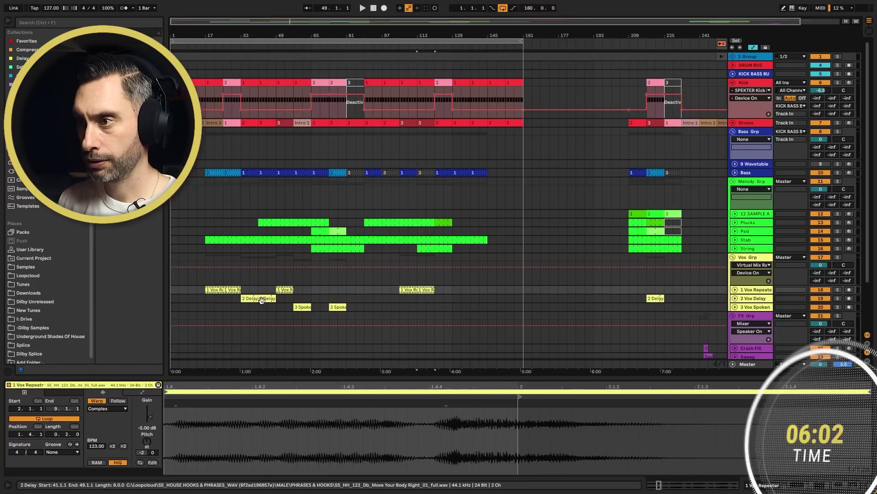
Copy the Vox Delay clip to bars 89, 97 and 129, and audition it from bar 129.
left_click_drag(259, 297, 462, 298)
key("space")
left_click(462, 297)
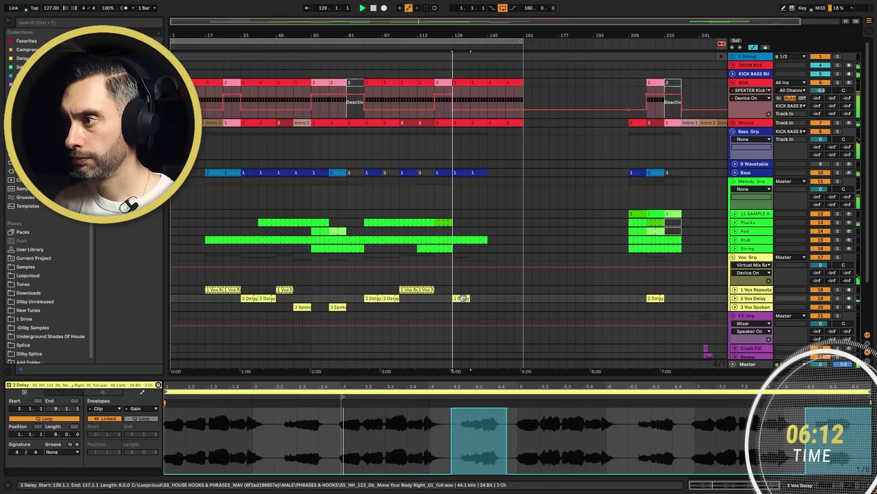
Copy the second Pad clip to bar 89 and fill the Pad track with further Pad copies up to bar 121 during playback.
left_click(641, 246)
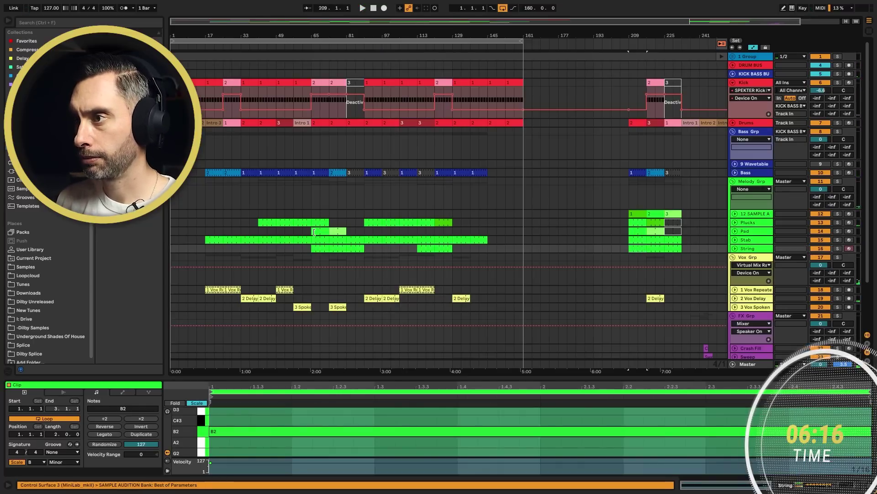
left_click(336, 231)
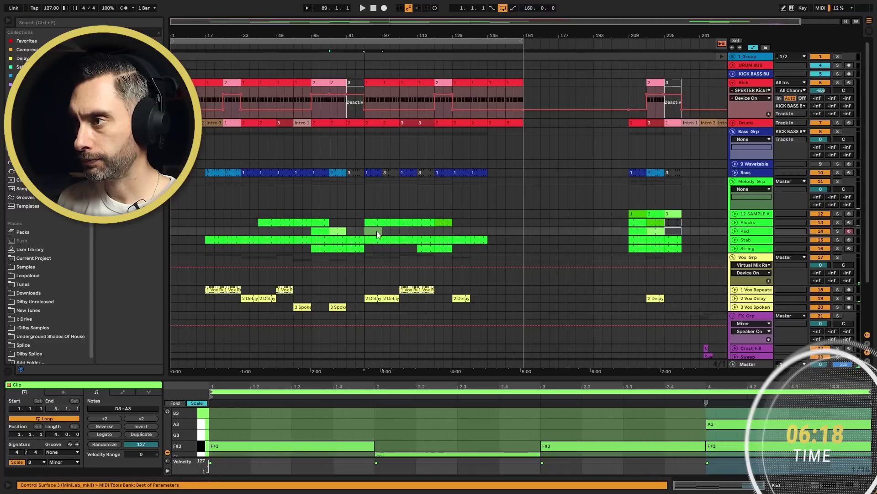
key("space")
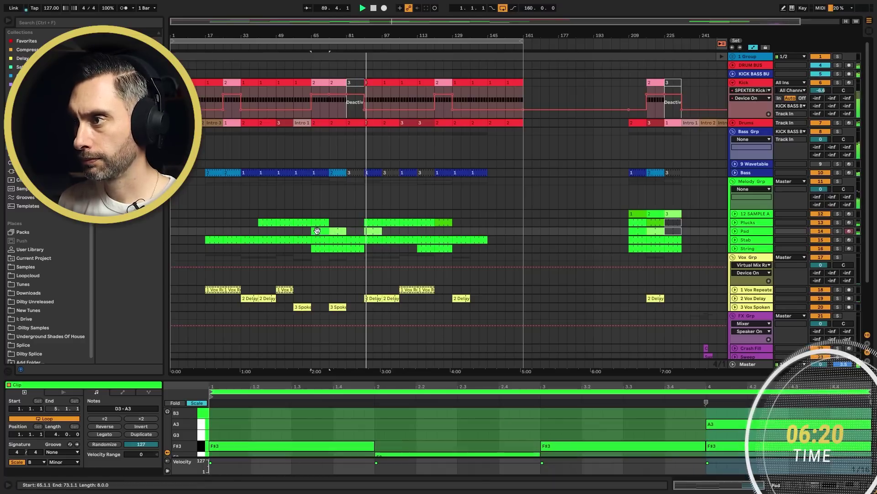
left_click_drag(317, 230, 373, 232)
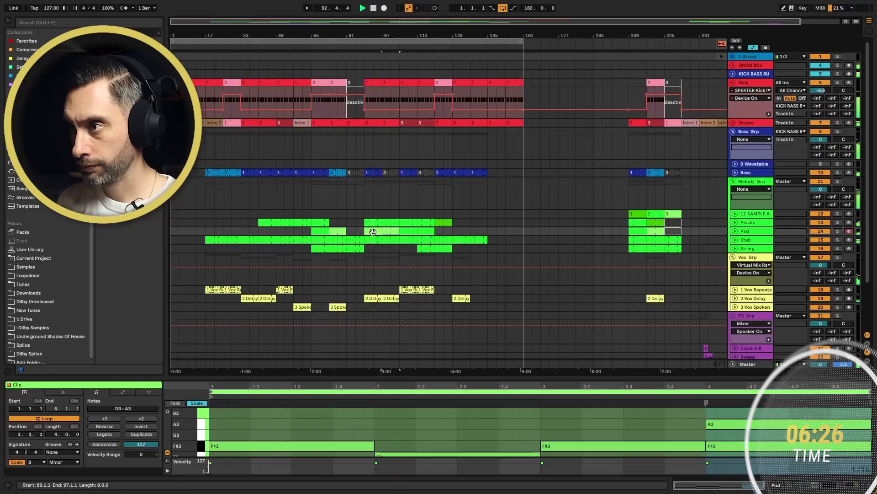
Place a copy of the second Pad clip at bar 49 and audition it from there.
left_click(284, 232)
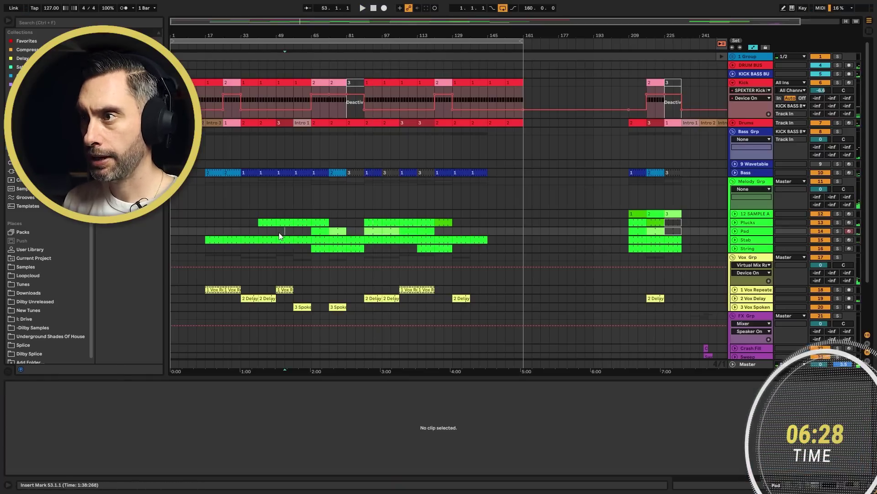
key("ctrl+v")
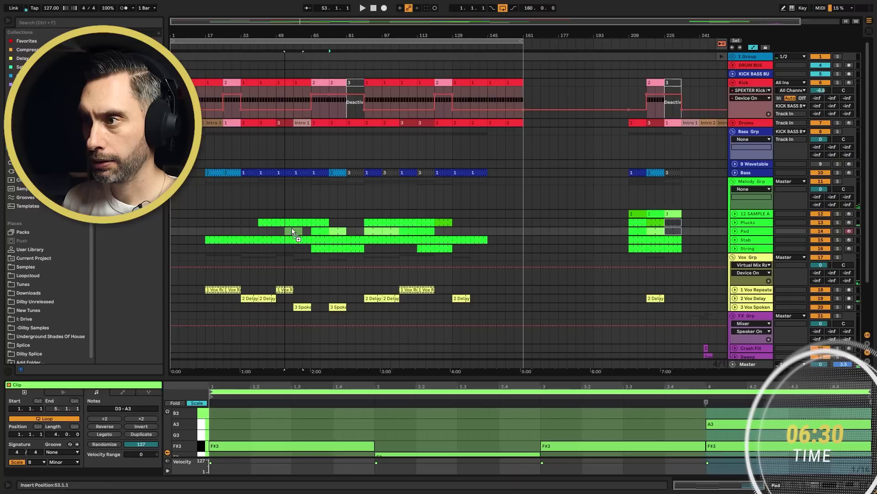
left_click_drag(292, 228, 283, 229)
key("space")
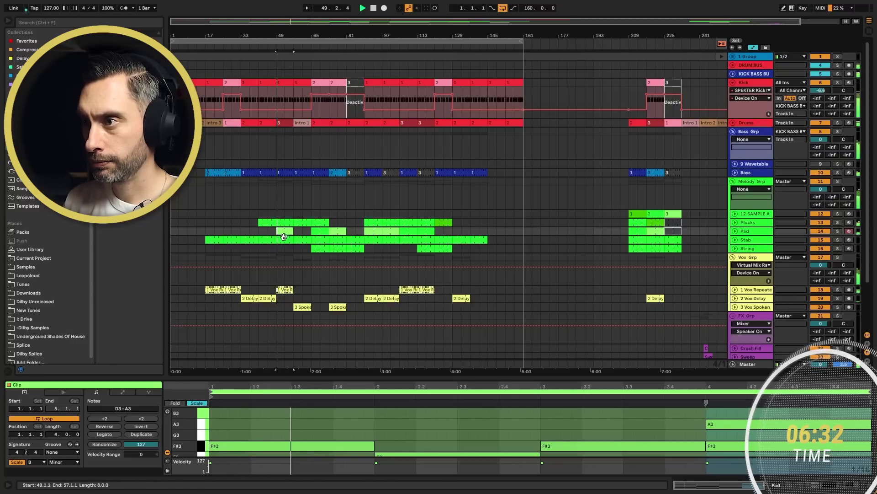
Add a Pad clip at bar 57 and select the Plucks clips from bar 57 to bar 65 while auditioning that section.
left_click(319, 230)
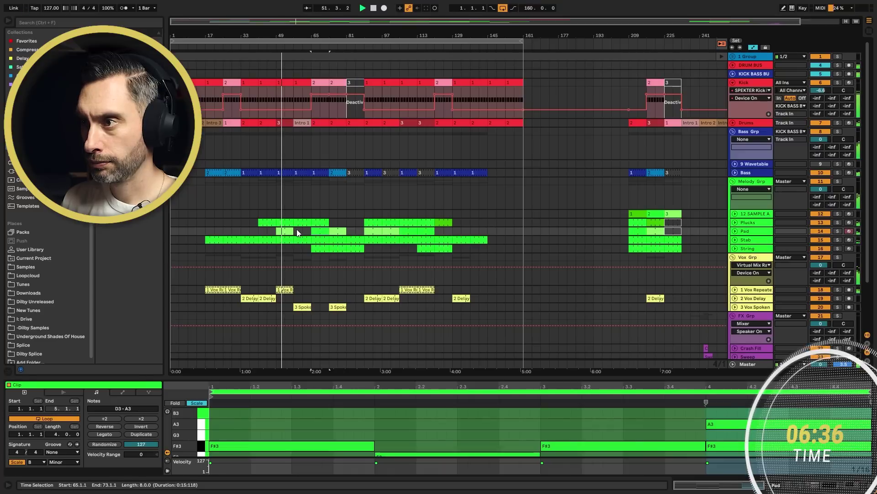
left_click(297, 229)
left_click(335, 232)
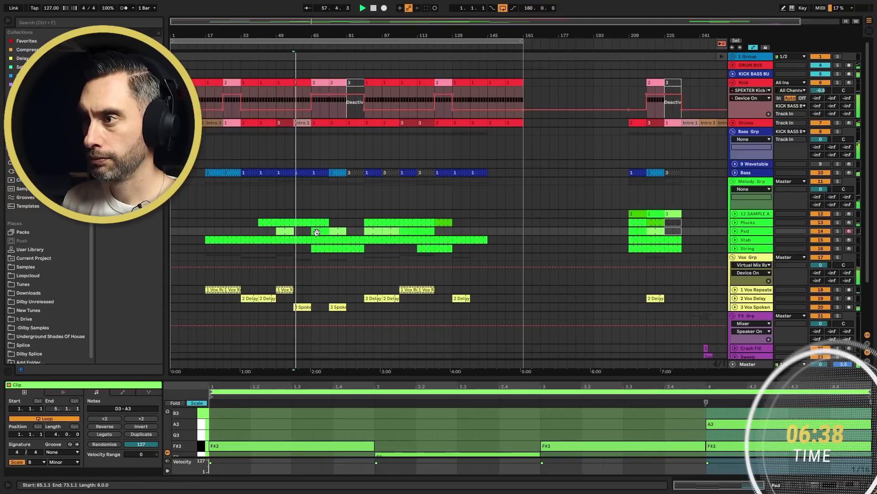
left_click(313, 231)
left_click(296, 232)
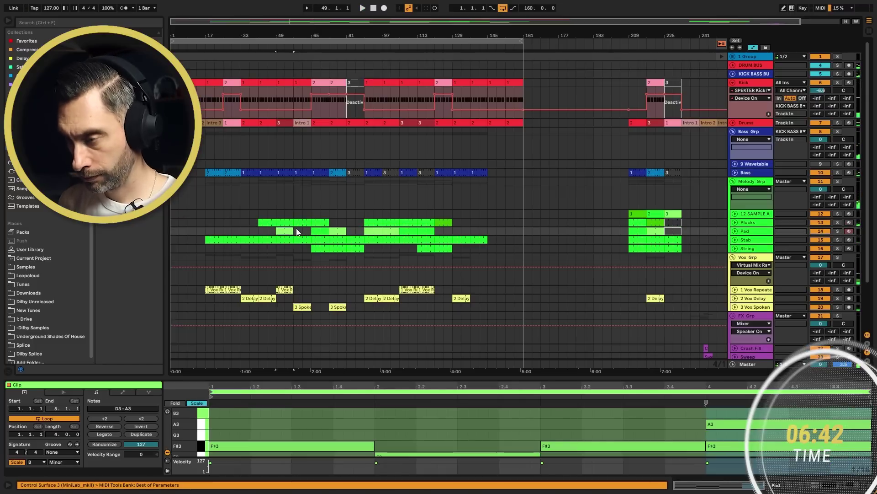
left_click(301, 223)
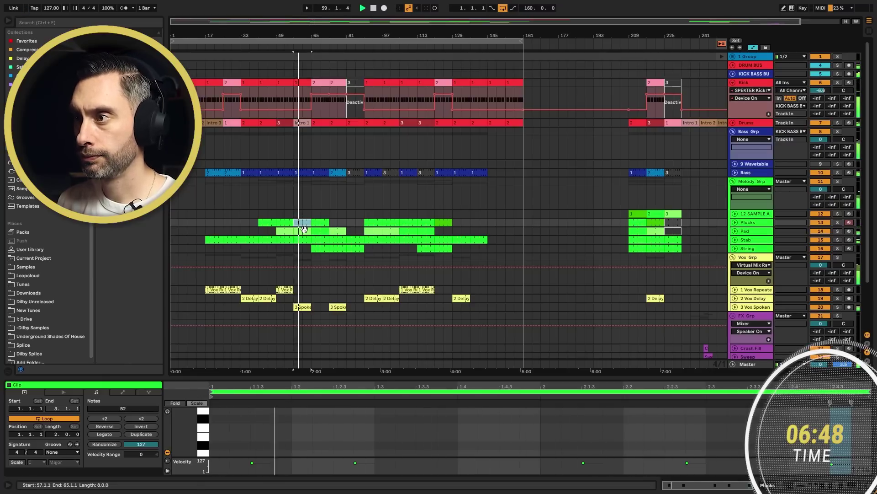
Deactivate the Plucks clips from bar 57 to bar 65 and extend the String clips back to bar 57.
left_click(307, 249)
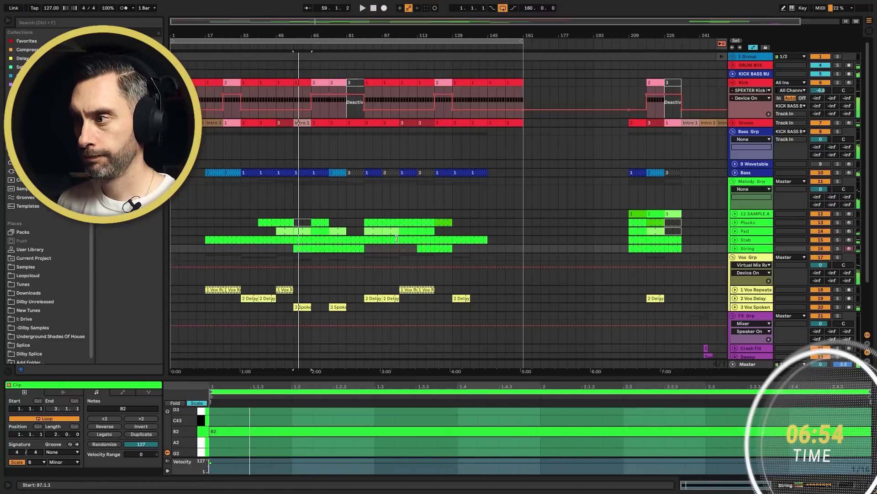
Copy the second Bass clip variation from the source loop to bar 145 and audition it from there.
left_click(655, 172)
key("ctrl+c")
left_click(505, 173)
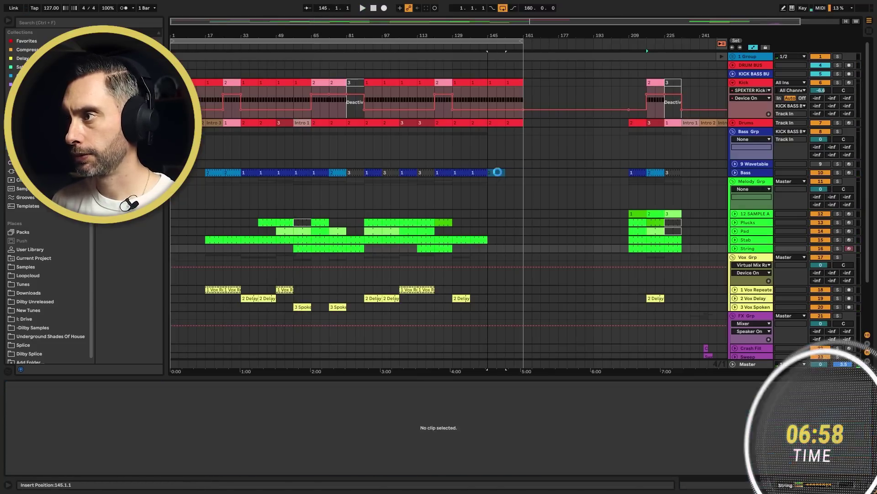
key("ctrl+v")
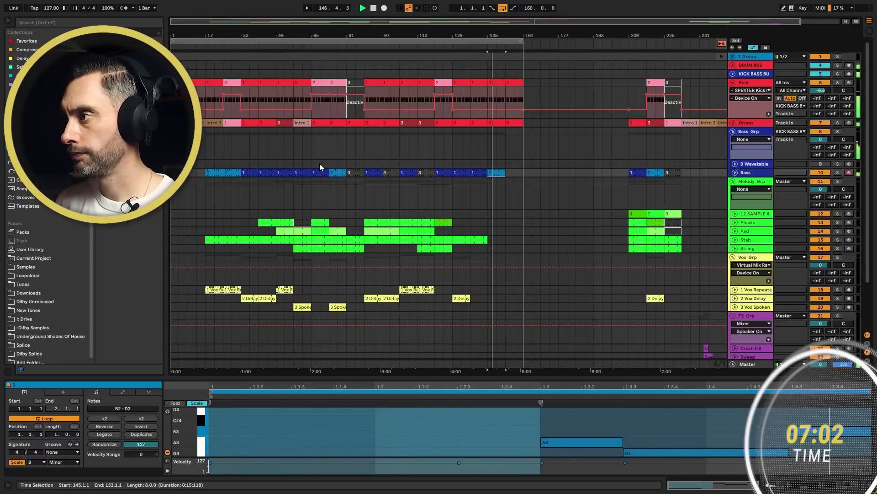
key("space")
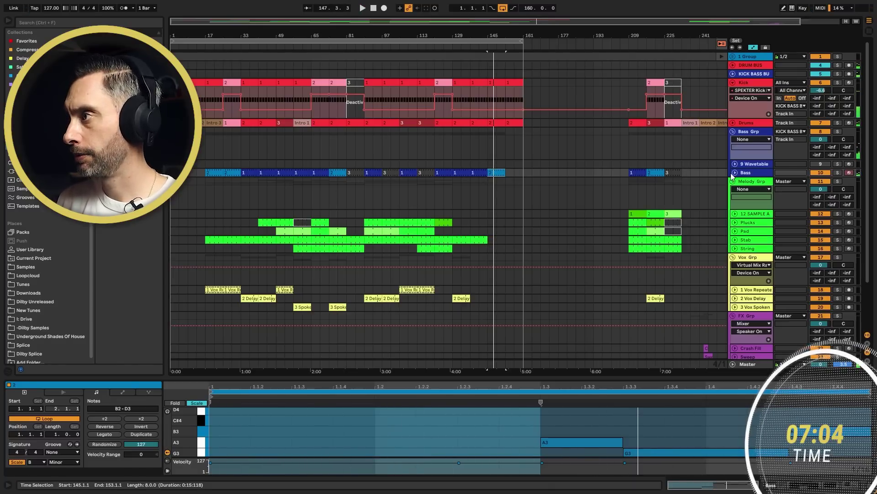
Extend the Bass track's SPEKTER Device On automation across bars 81 to 89 and copy the second Bass variation to bar 121.
key("Right")
left_click(353, 200)
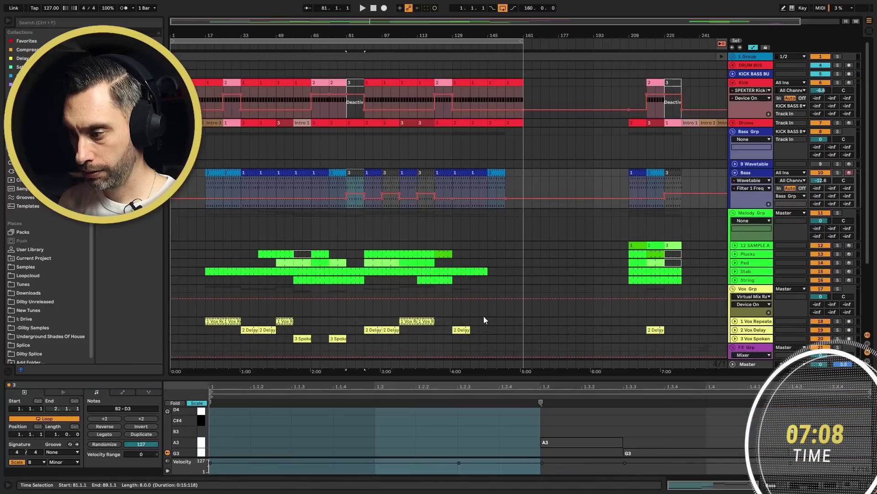
left_click(750, 174)
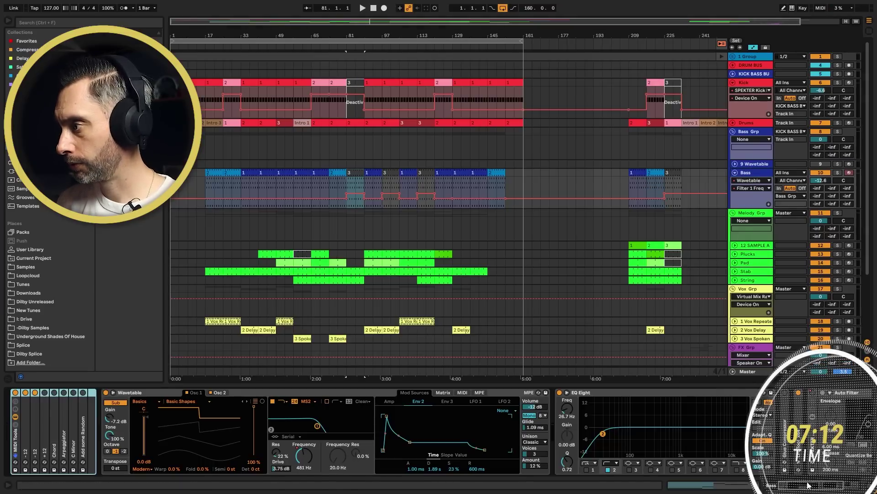
left_click(605, 393)
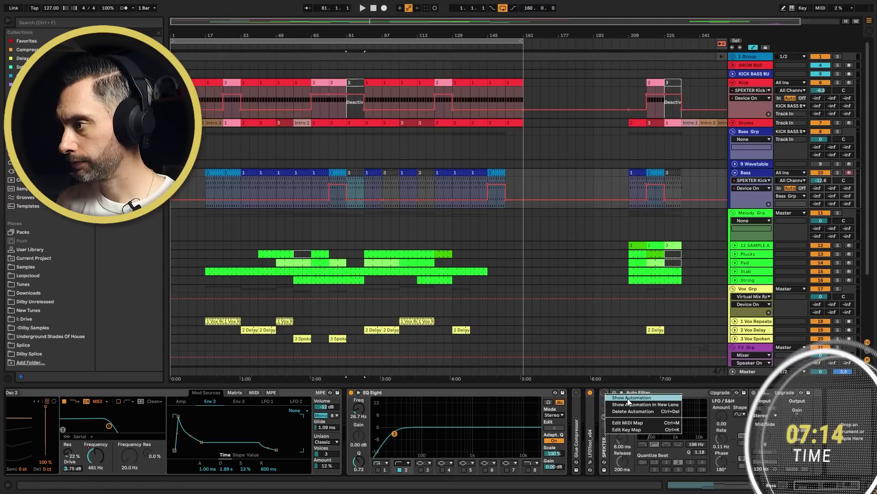
key("b")
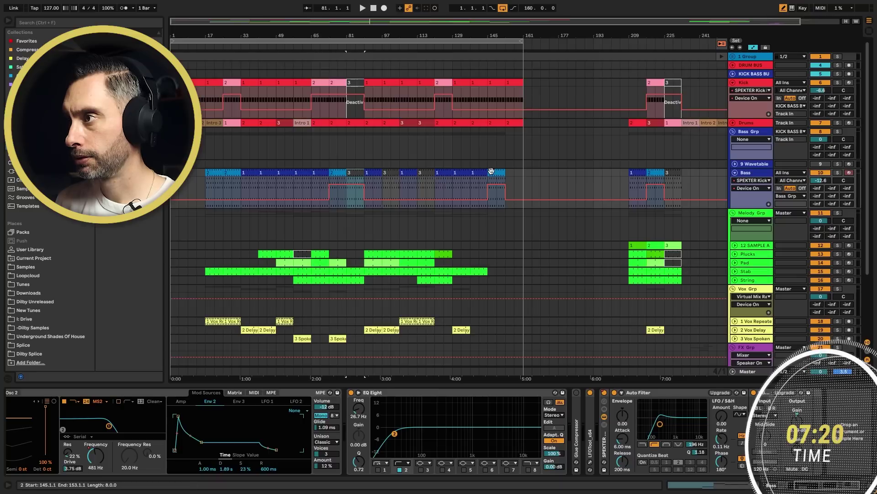
left_click(443, 186)
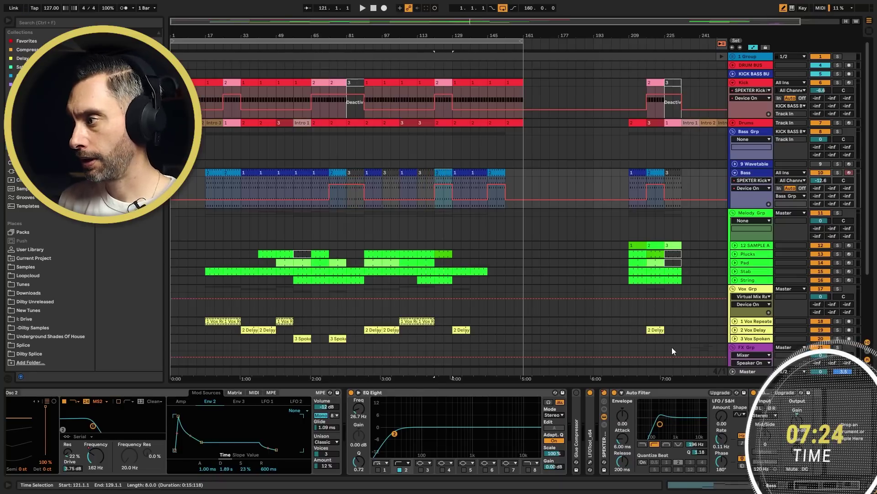
Shape the Bass Wavetable's Filter 1 Freq automation into rising ramps over the third-variation clips at bars 81, 97 and 113, auditioning the result.
left_click(99, 463)
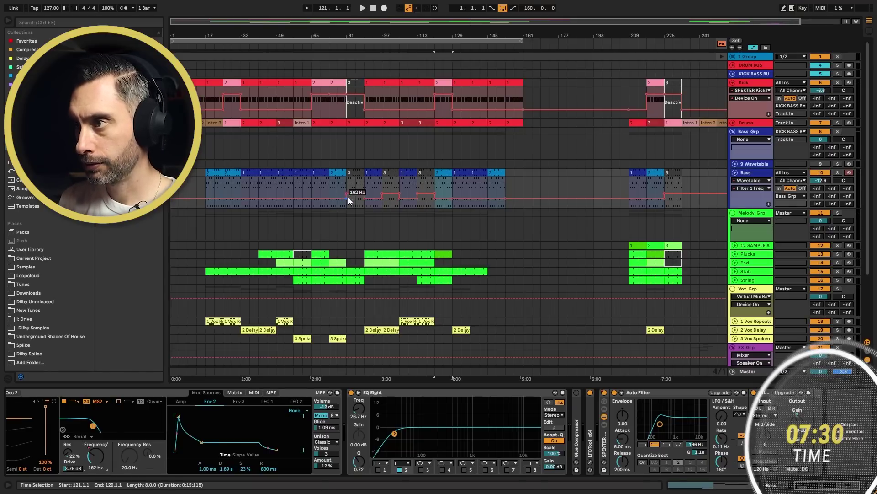
key("space")
left_click(356, 185)
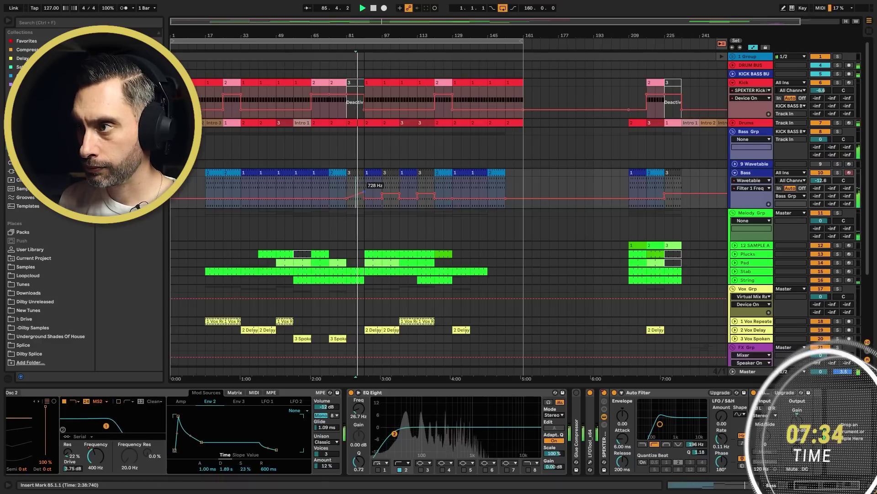
left_click(418, 193)
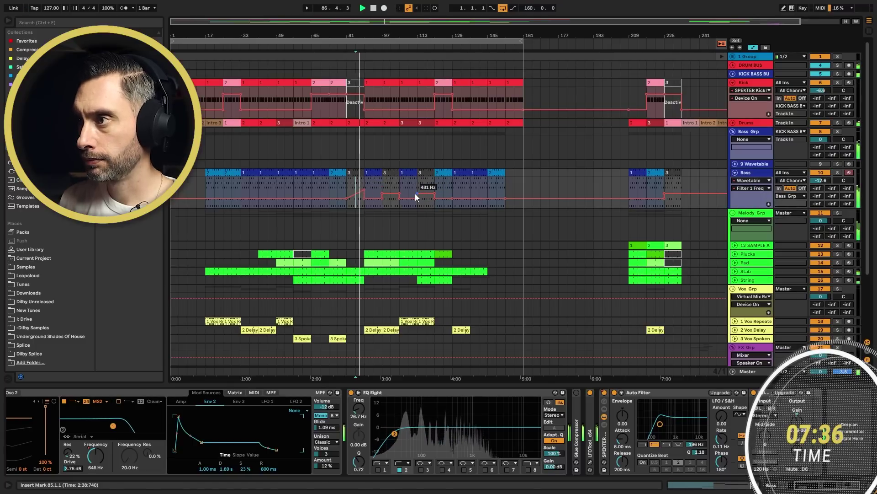
left_click(383, 194)
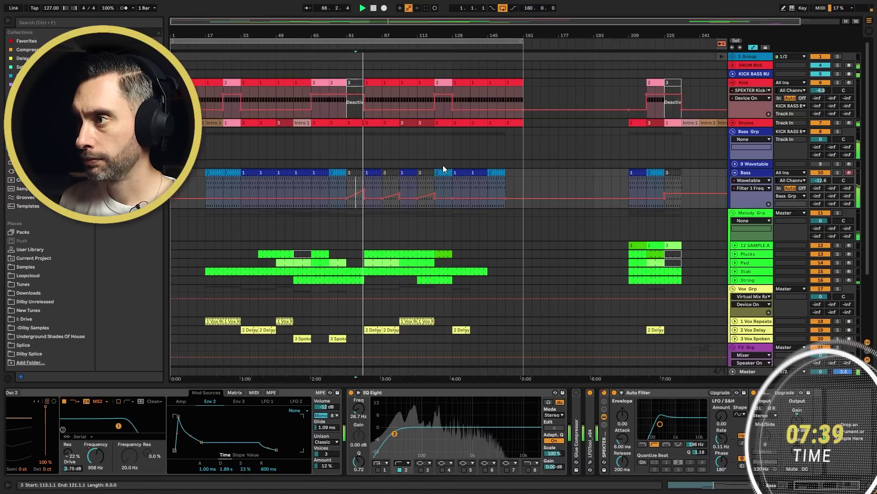
left_click(421, 185)
scroll(446, 178, "down", 2)
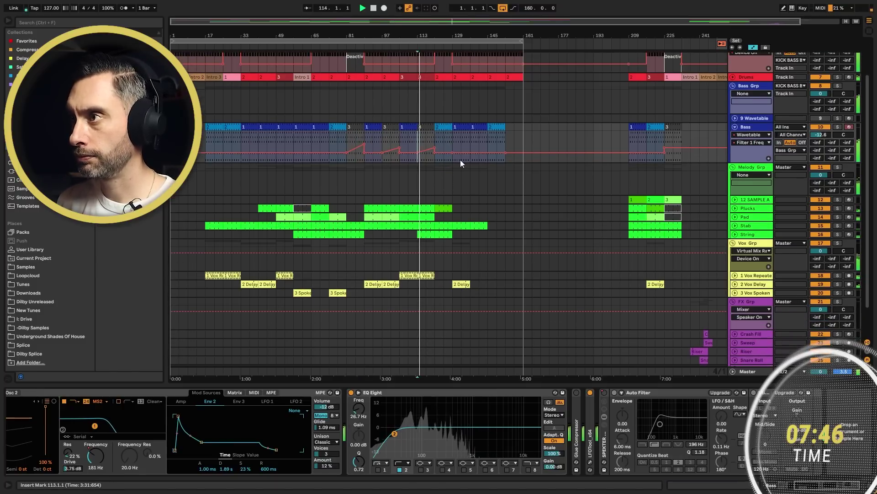
scroll(459, 160, "up", 2)
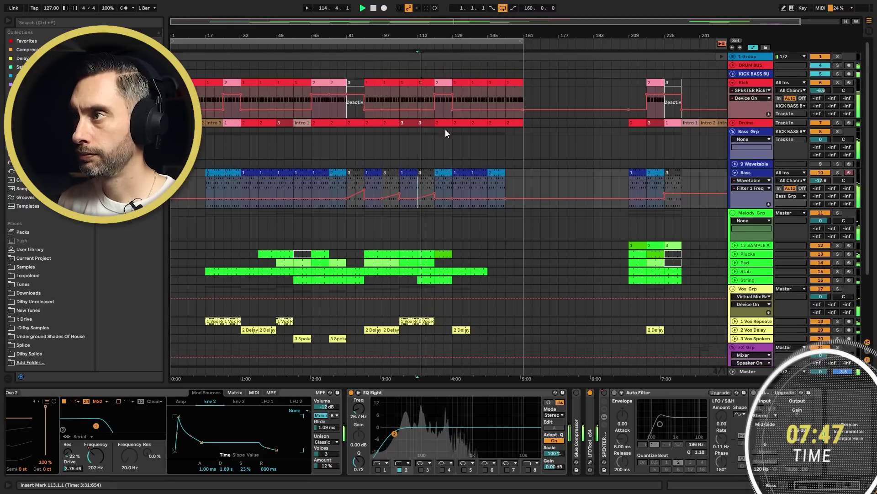
Copy the deactivated Kick section from bars 85–89 to bar 125 and audition the four-bar kick break.
left_click(443, 86)
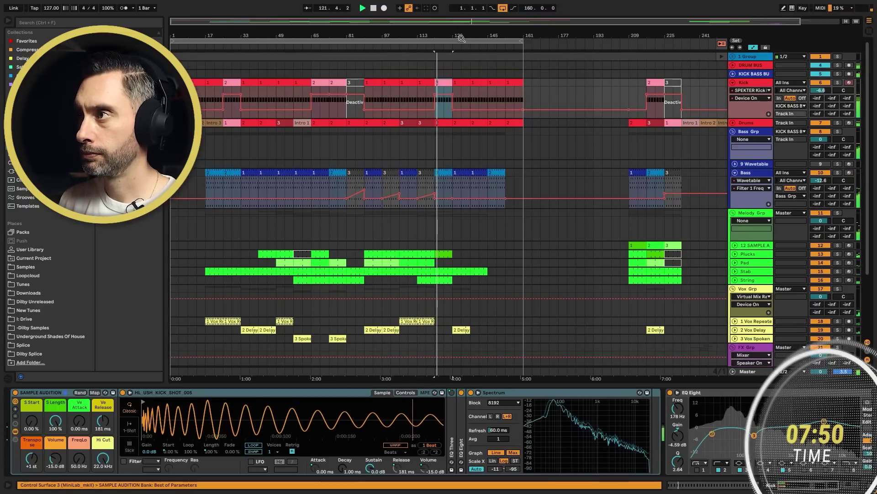
left_click(360, 83)
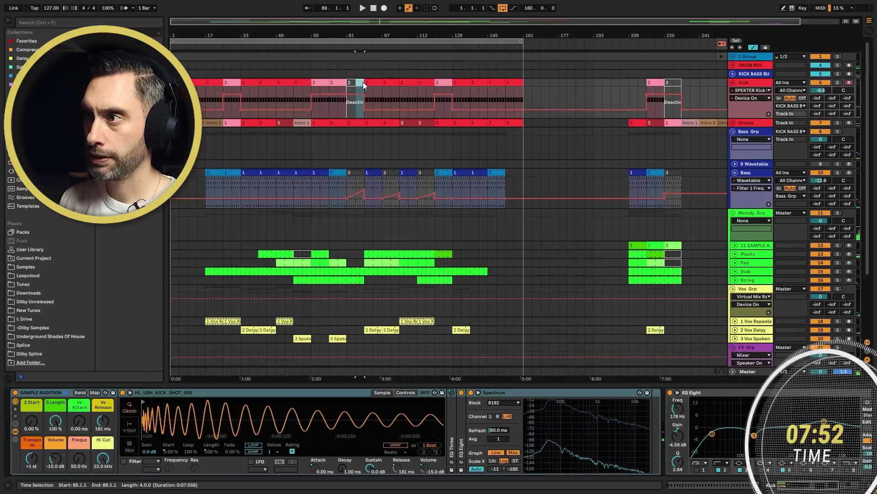
left_click(447, 82)
key("space")
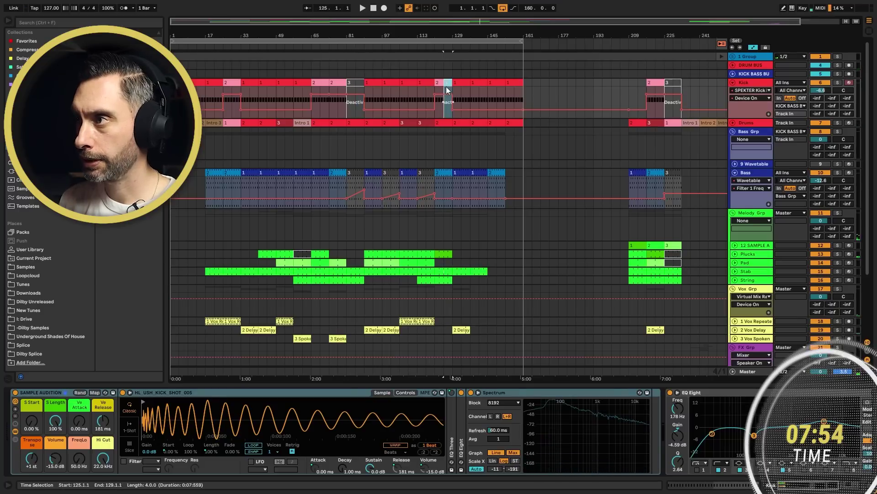
scroll(480, 113, "down", 1)
scroll(475, 123, "down", 3)
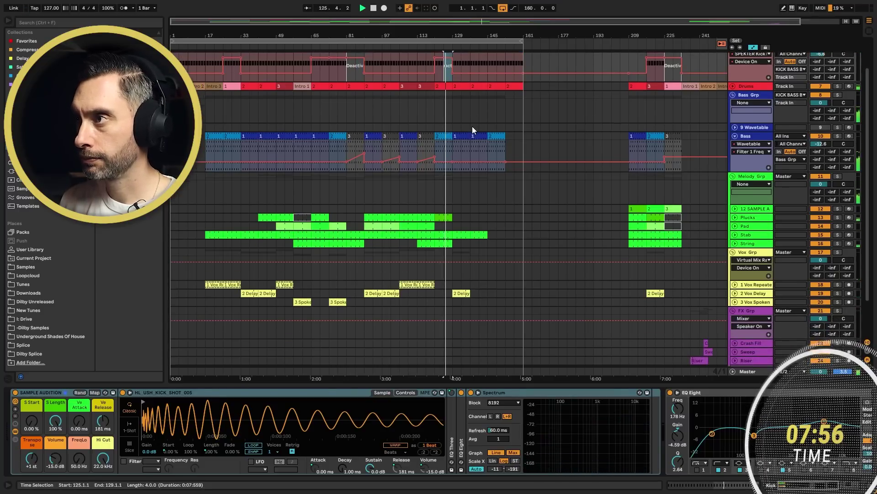
scroll(472, 130, "down", 4)
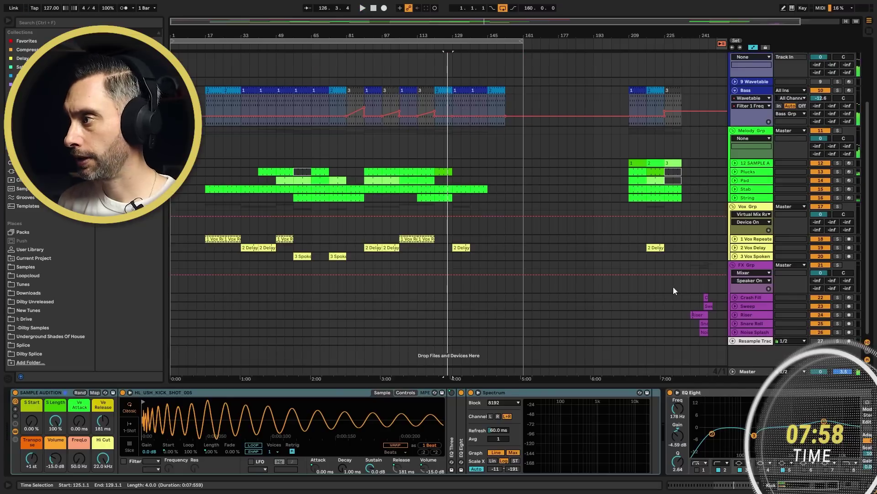
key("space")
Copy the Crash Fill clip to bars 127, 83 and 103.
left_click(445, 297)
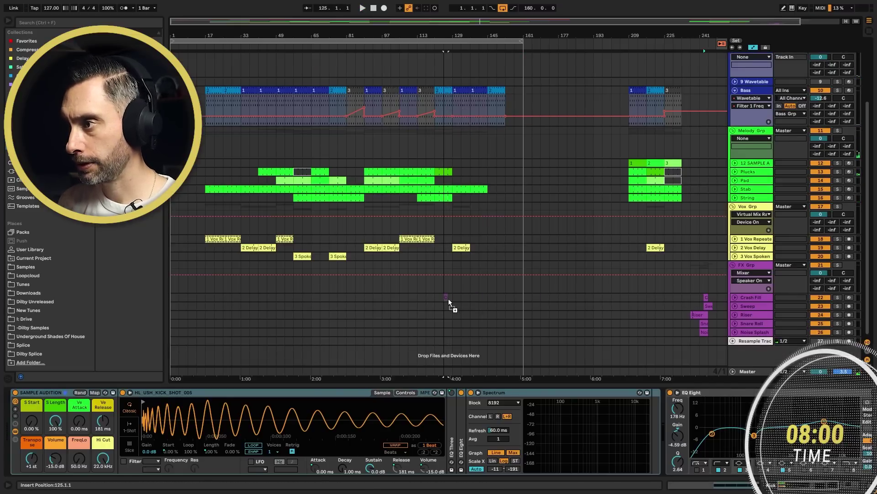
left_click(451, 298)
left_click(351, 297)
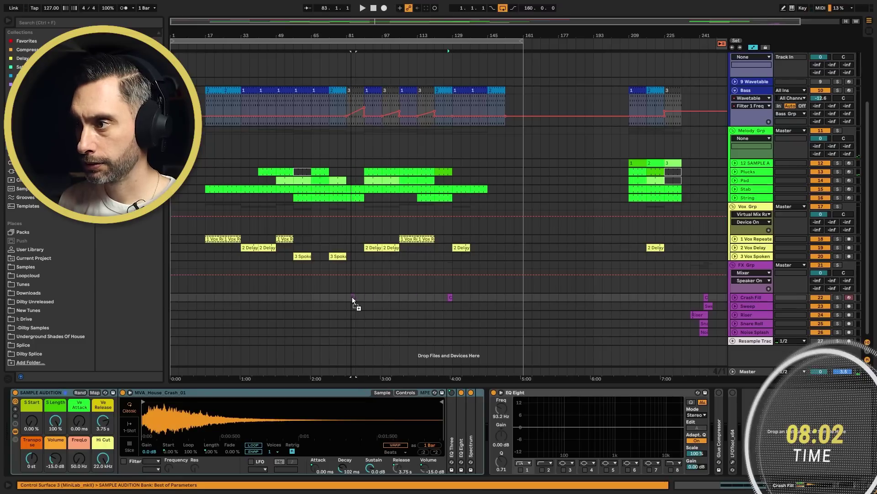
left_click_drag(355, 297, 396, 297)
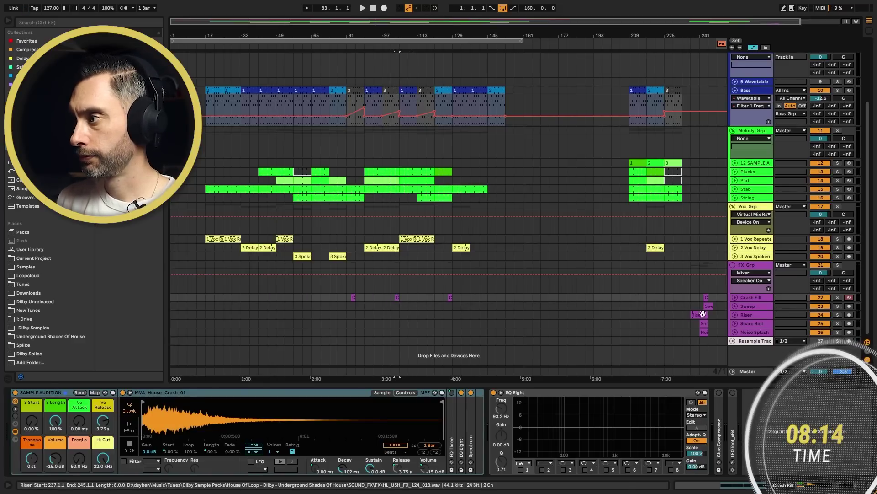
Copy the Sweep clip to bars 31, 87 and 127, folding the Bass group out of the way.
left_click_drag(707, 307, 238, 309)
scroll(694, 106, "up", 3)
left_click(732, 114)
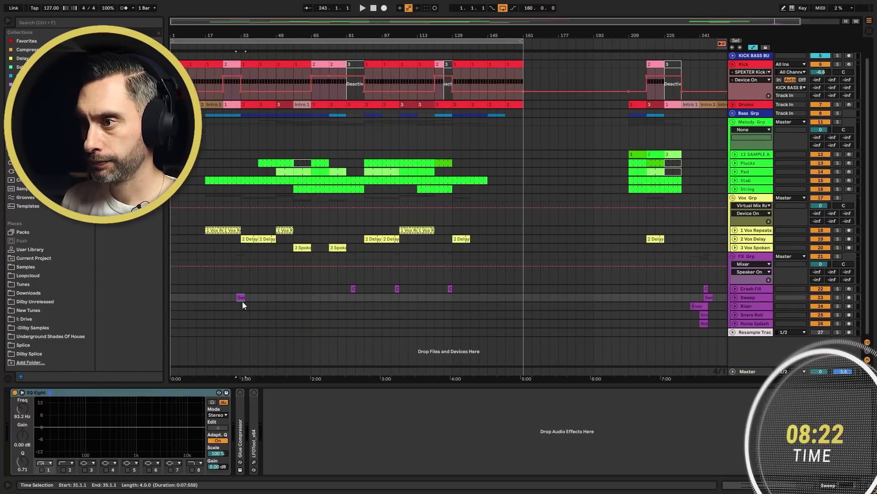
left_click_drag(242, 302, 452, 297)
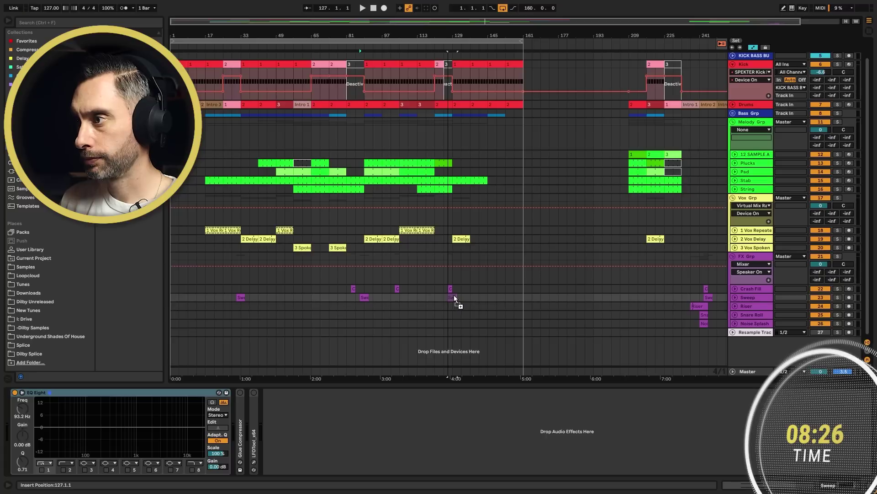
key("Escape")
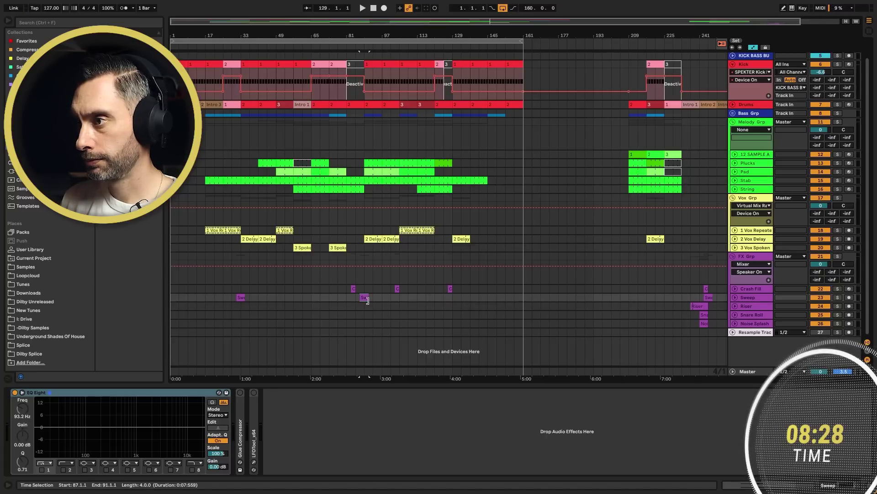
left_click_drag(368, 300, 453, 296)
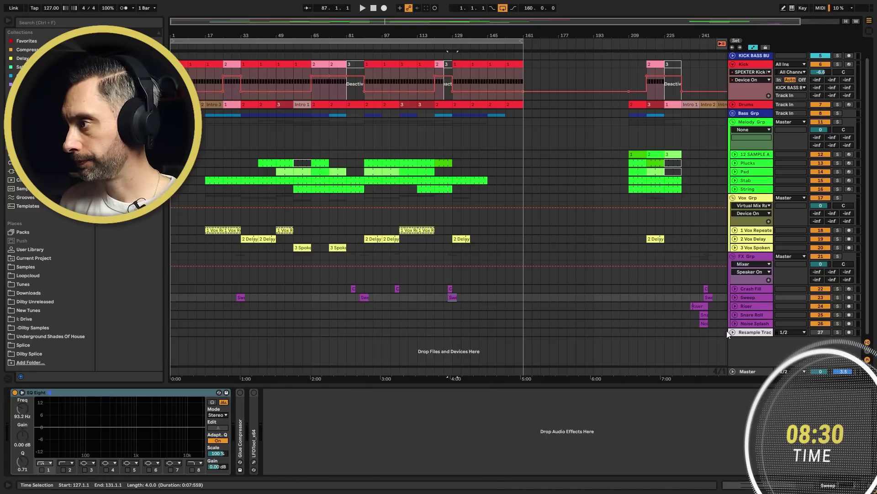
Copy the Riser clip to bars 81 and 121 and the Snare Roll clip to bars 85 and 125.
mouse_move(706, 315)
left_mouse_down()
mouse_move(705, 306)
mouse_move(363, 325)
mouse_move(354, 306)
left_mouse_up()
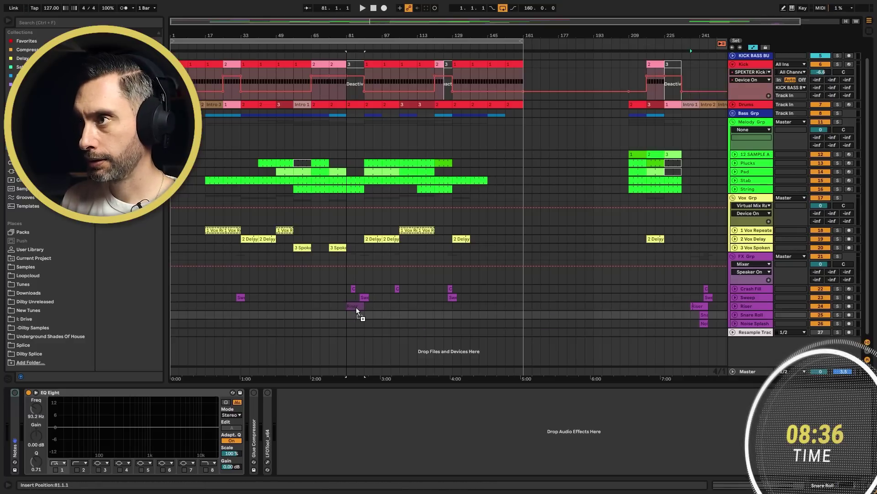
left_click_drag(356, 307, 356, 307)
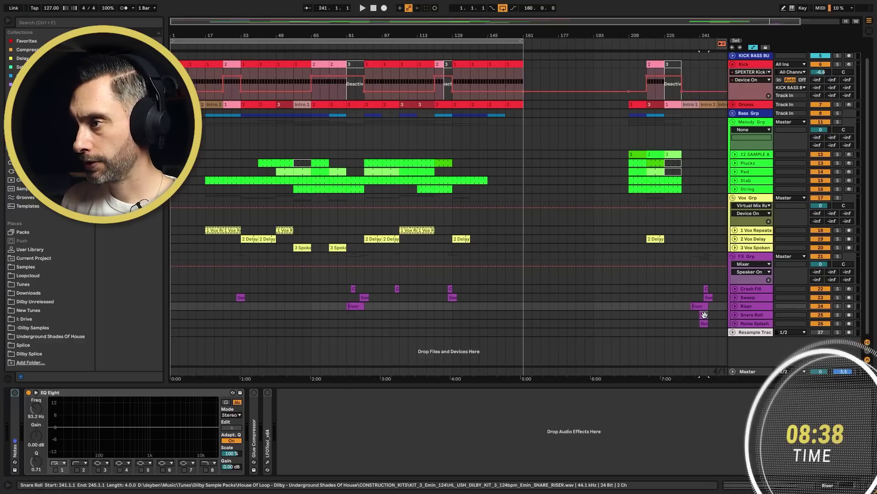
left_click_drag(705, 315, 450, 303)
left_click(358, 304, "shift")
Audition the build-up effects from bar 121 and copy the Noise Splash clip to bar 89 during playback.
left_click(440, 291)
key("space")
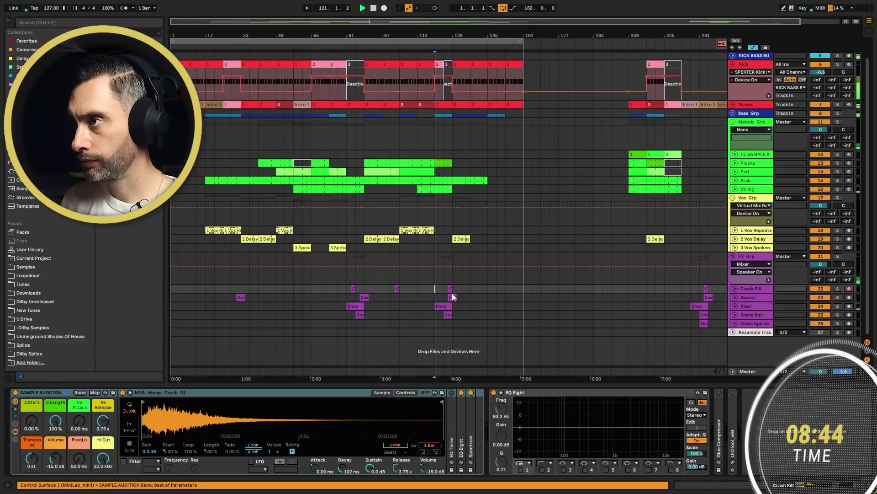
left_click(450, 296)
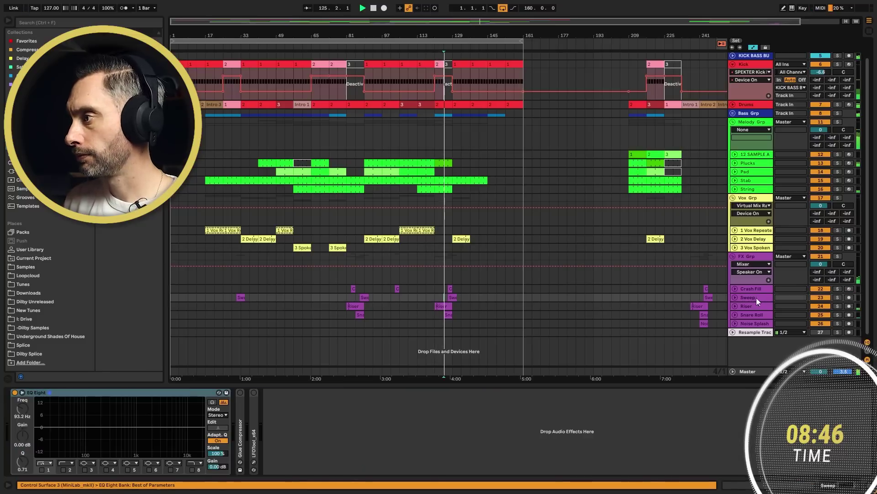
left_click_drag(700, 324, 369, 321)
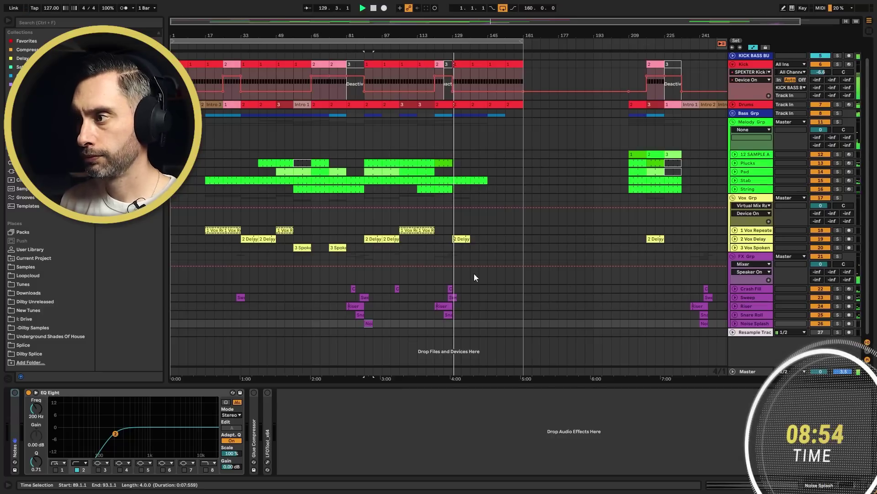
Audition the transition around bars 29 to 33 and add String clips from bar 25 to bar 33.
left_click(237, 289)
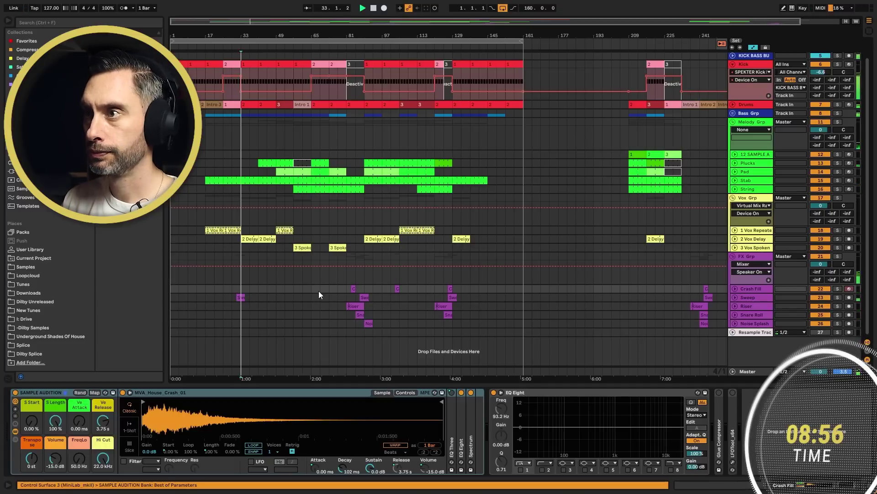
left_click(232, 296)
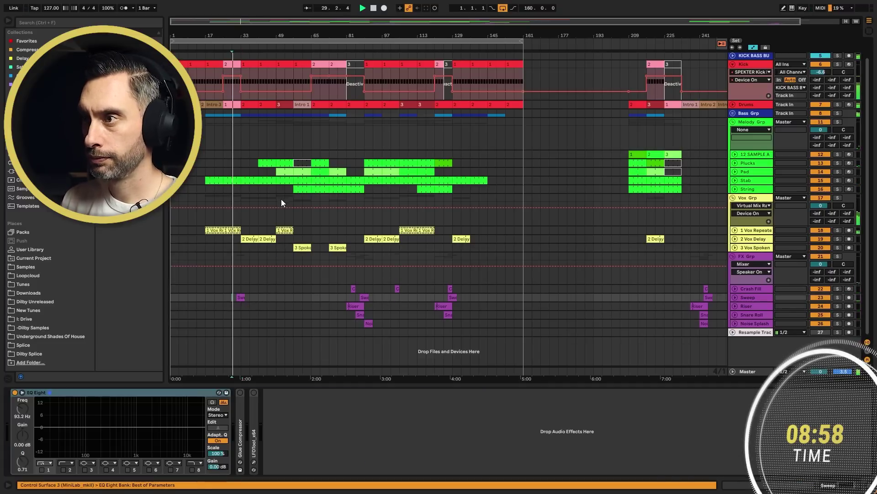
left_click_drag(241, 192, 234, 190)
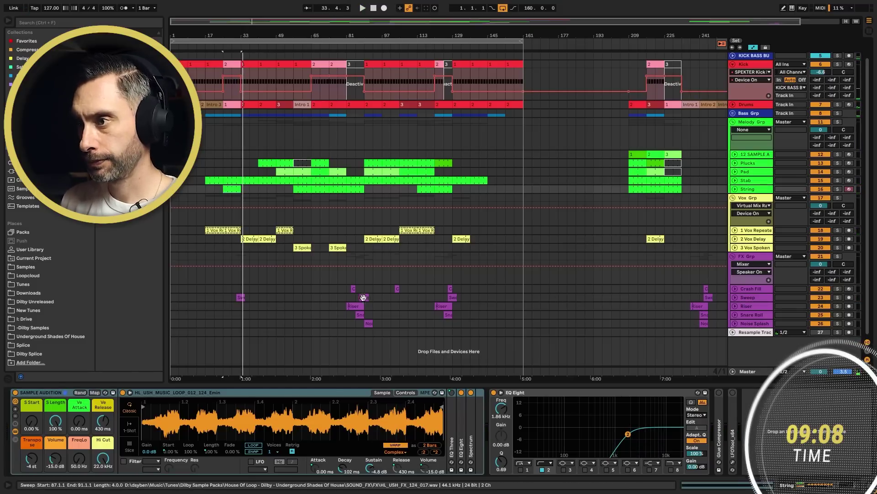
Copy the Sweep clip to bar 55 and audition the transition around bars 55 to 57.
left_click_drag(705, 289, 295, 298)
key("space")
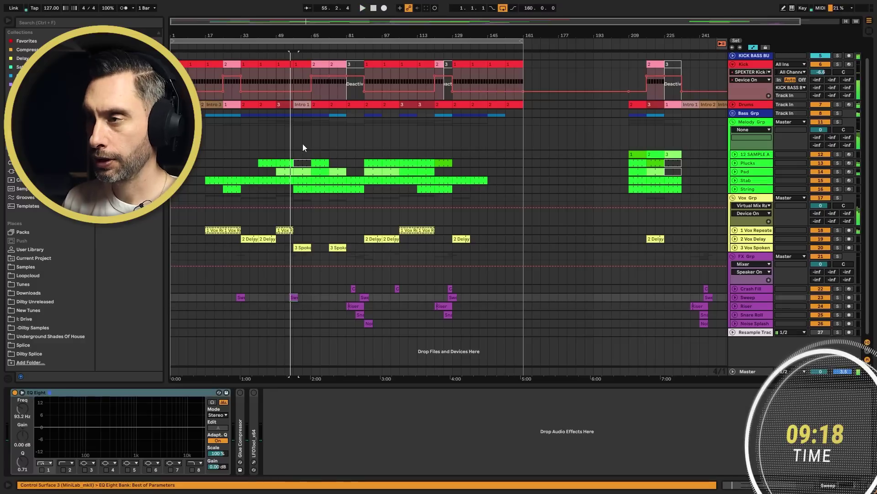
scroll(301, 64, "up", 2)
left_click(300, 124)
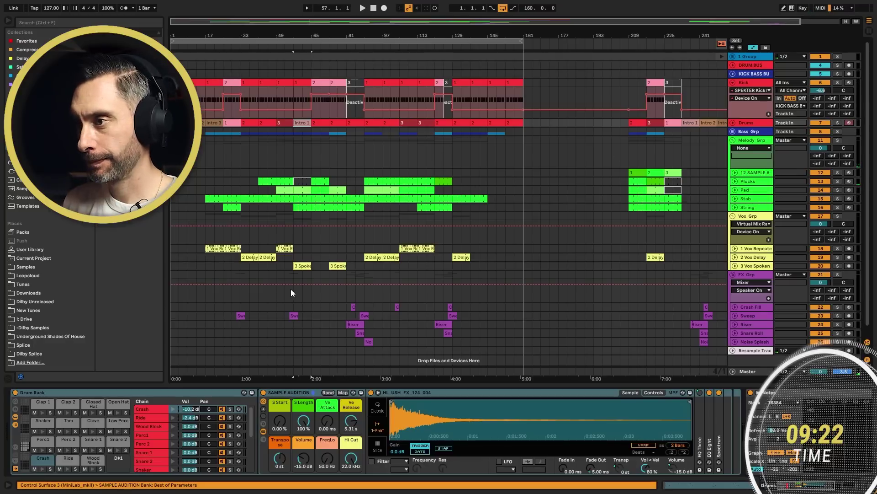
left_click(294, 315)
key("space")
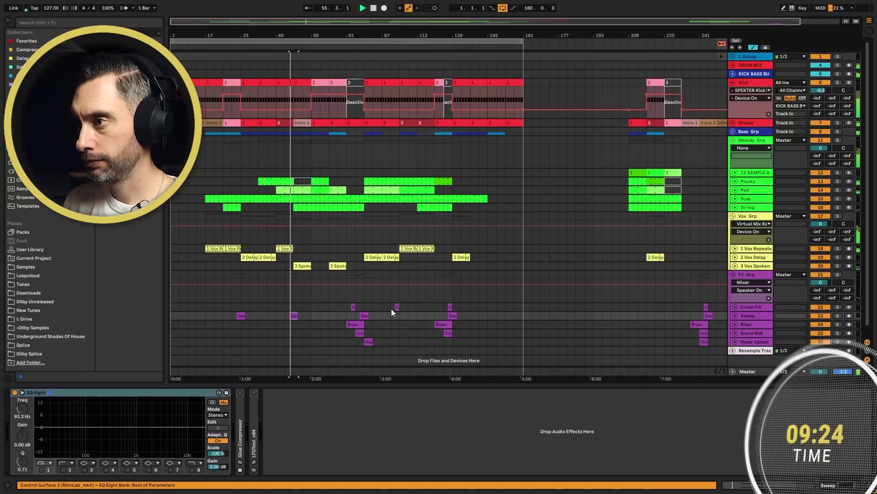
Copy the Noise Splash clip to bar 57, move the Sweep clip from bar 55 to bar 63, and audition both.
left_click(369, 342)
key("space")
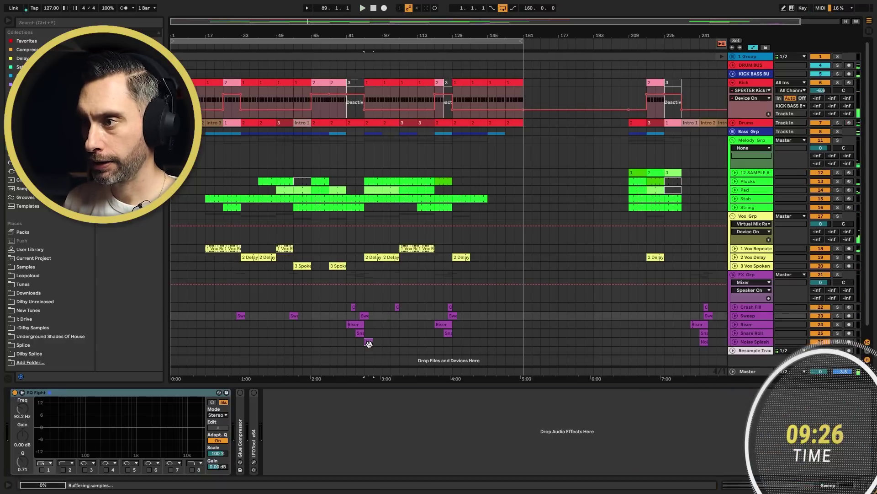
left_click_drag(369, 344, 316, 317)
key("space")
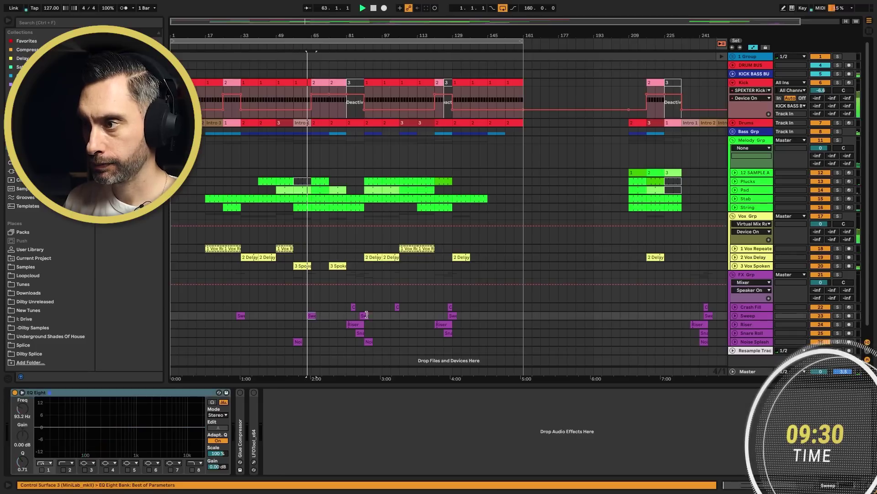
left_click(298, 341)
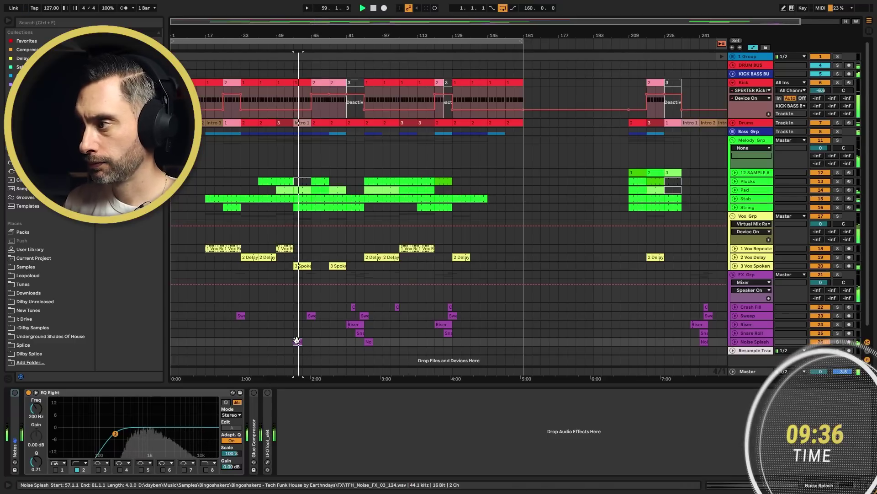
Unfold the Noise Splash track, lower its track volume, and fold it again.
left_click(734, 340)
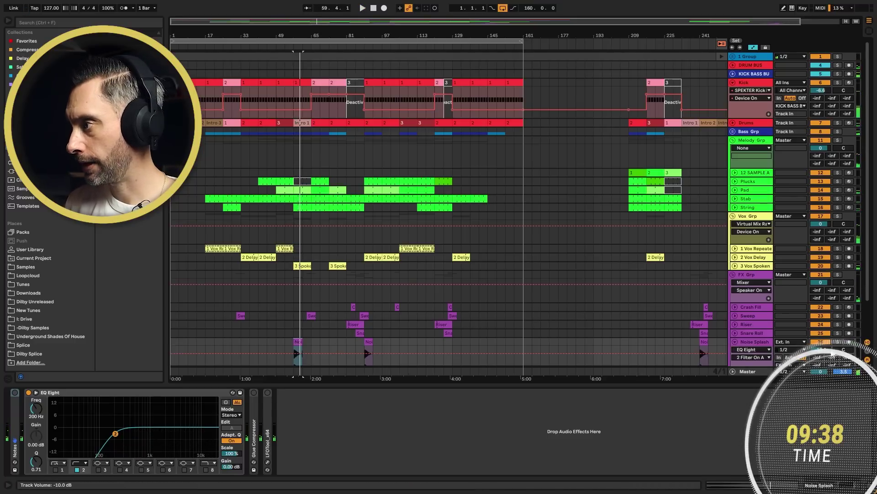
left_click_drag(832, 354, 832, 365)
left_click(300, 359)
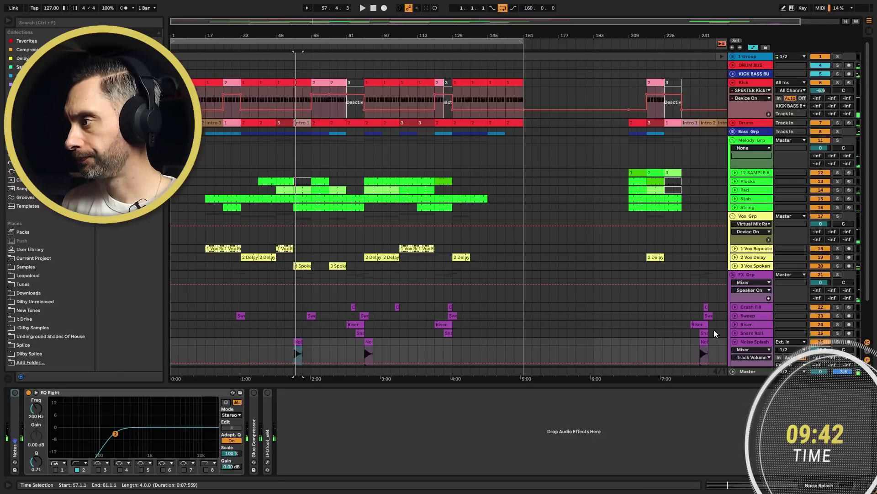
left_click(734, 342)
scroll(457, 251, "down", 1)
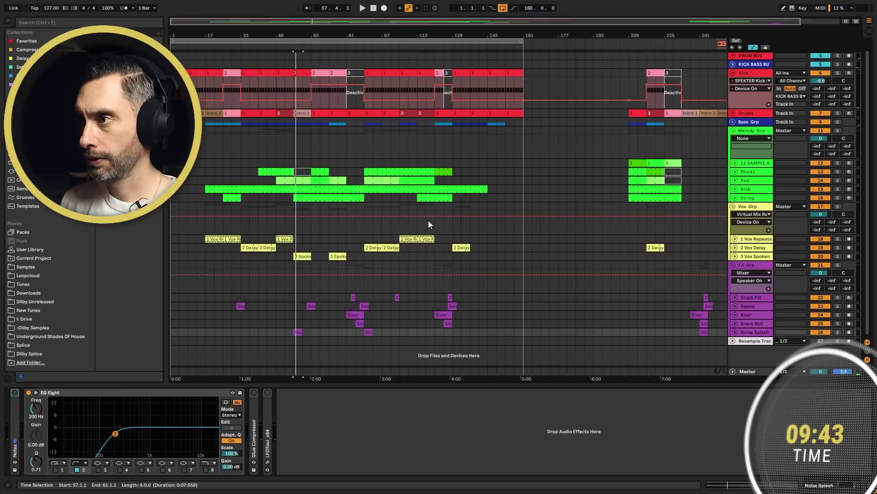
Audition the arrangement from bar 73 and the break from bar 81 into the return at bar 89.
left_click(329, 198)
key("space")
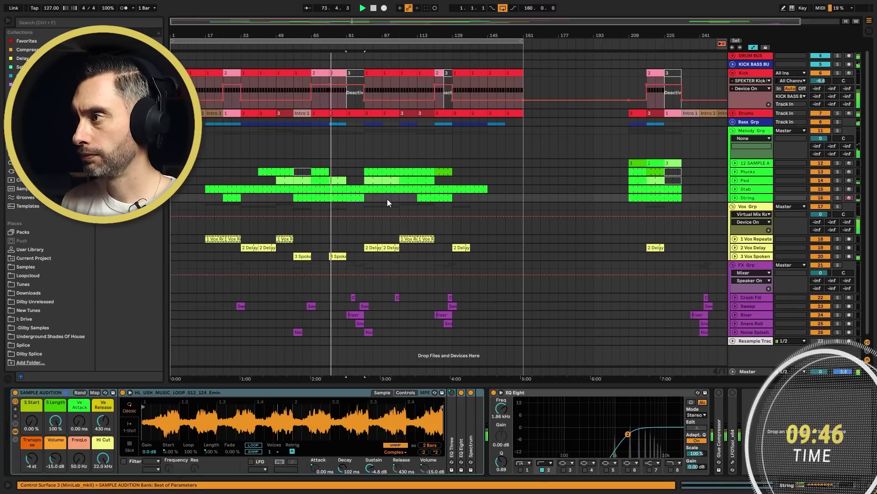
key("Right")
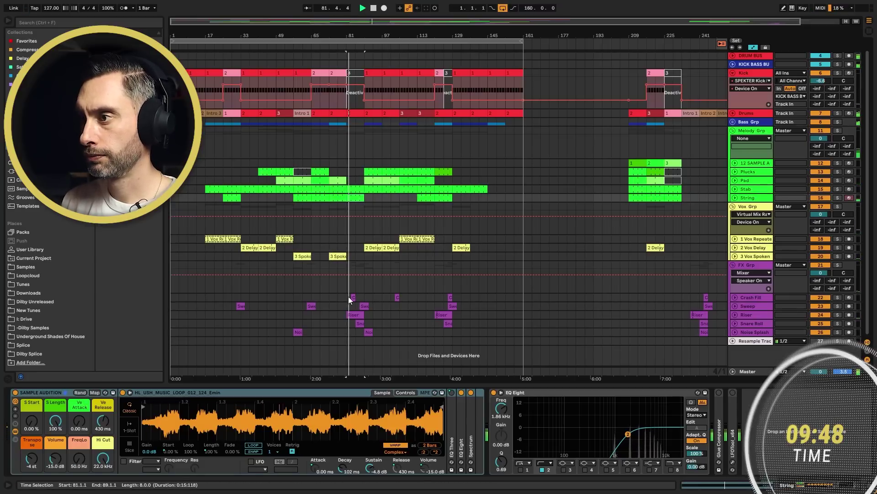
left_click(355, 285)
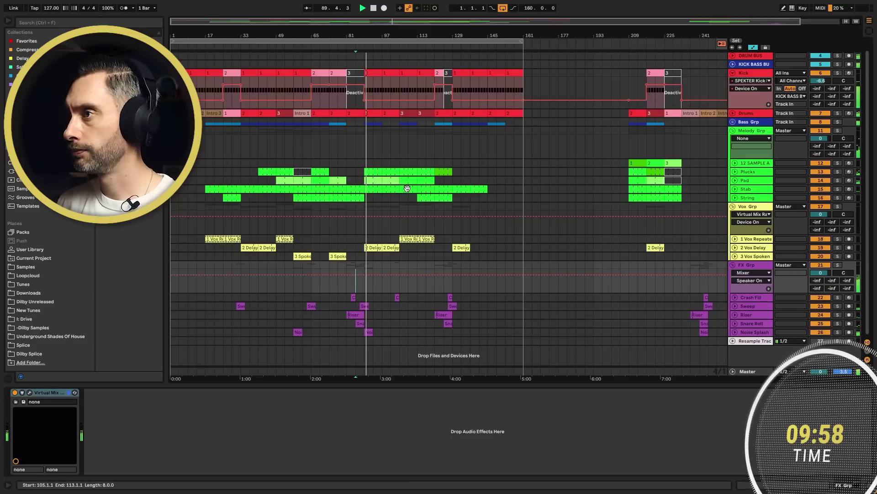
Unfold the Bass group, place the variation 3 clip with its rising filter automation at bar 49, and audition it.
left_click(732, 122)
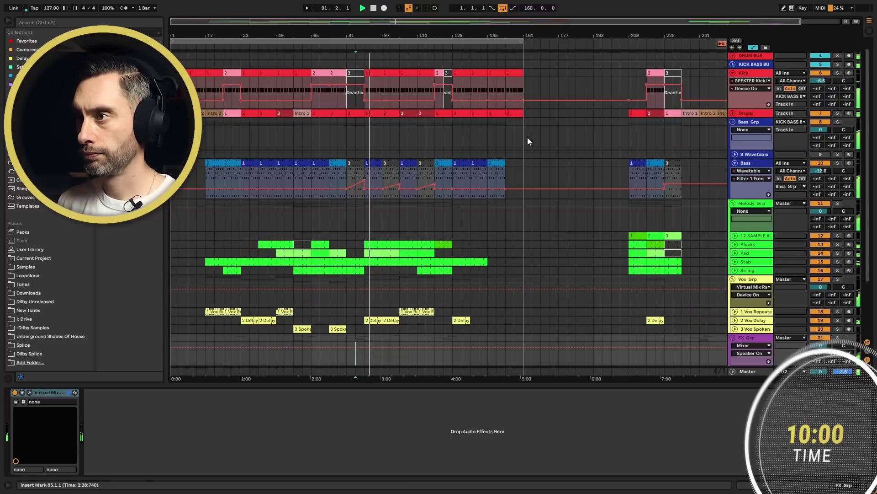
key("space")
left_click(285, 165)
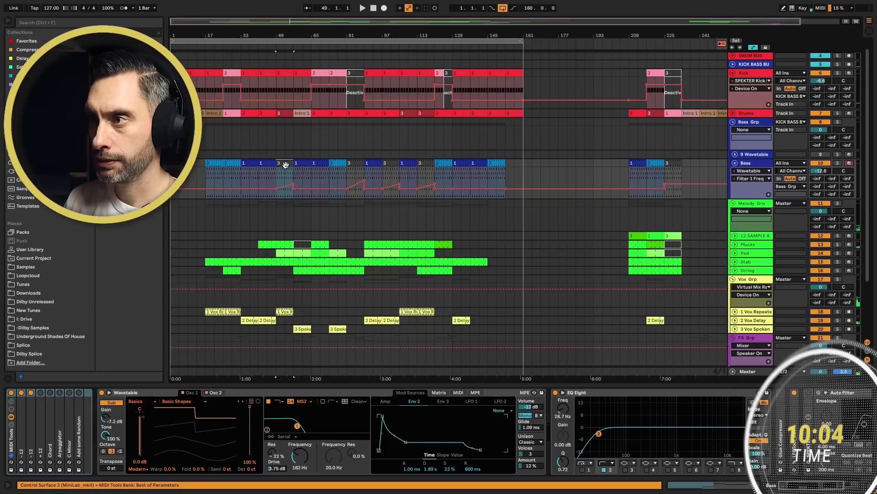
key("space")
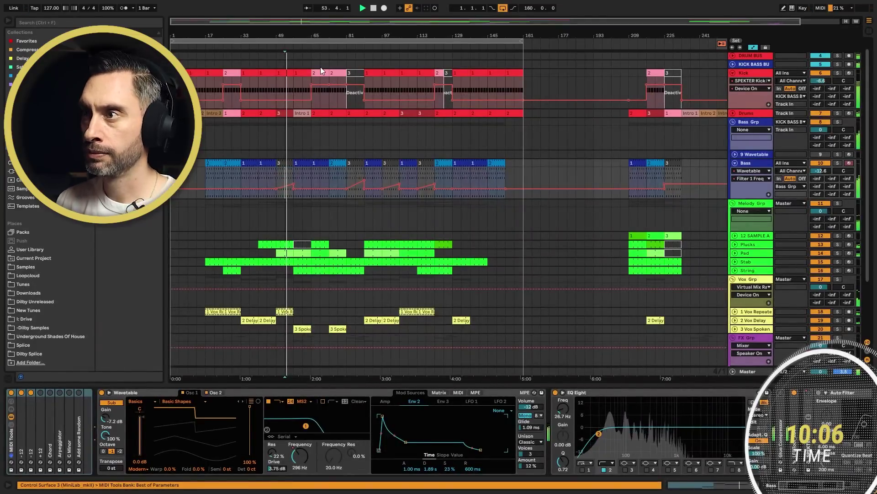
Copy the Crash Fill clip from bar 127 to bar 55 during playback.
scroll(312, 210, "down", 2)
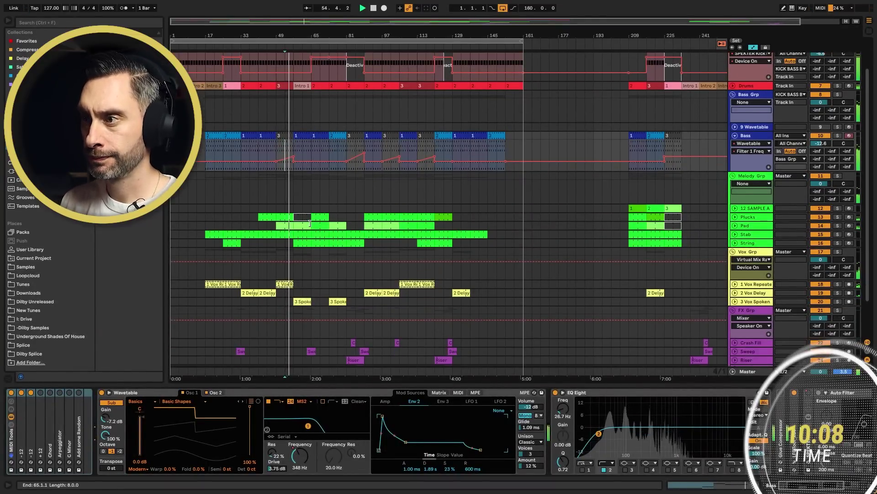
scroll(312, 229, "down", 3)
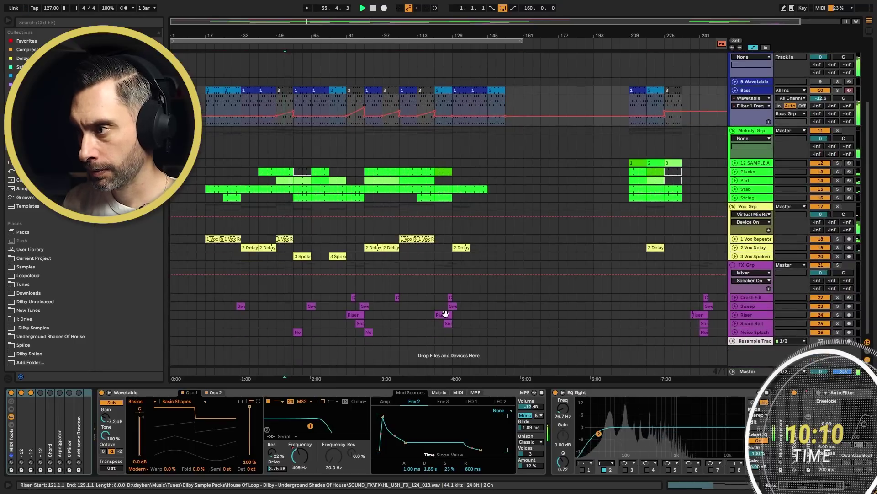
left_click(450, 298)
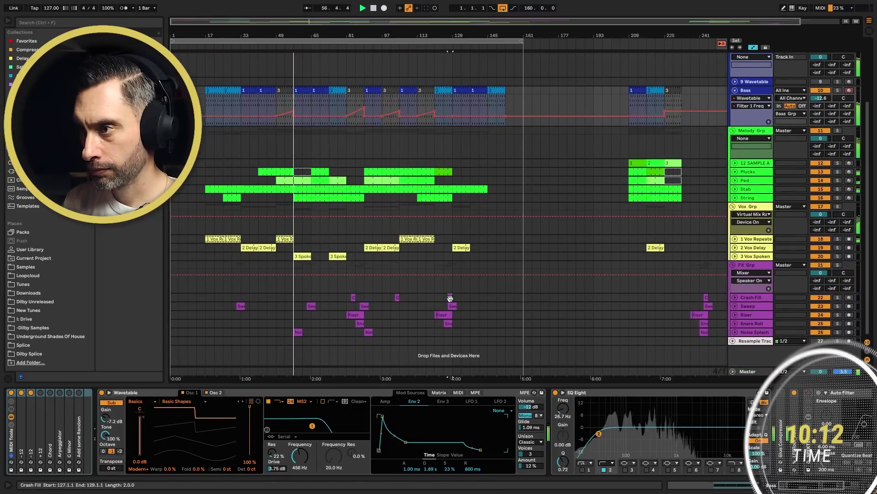
left_click_drag(450, 298, 292, 298)
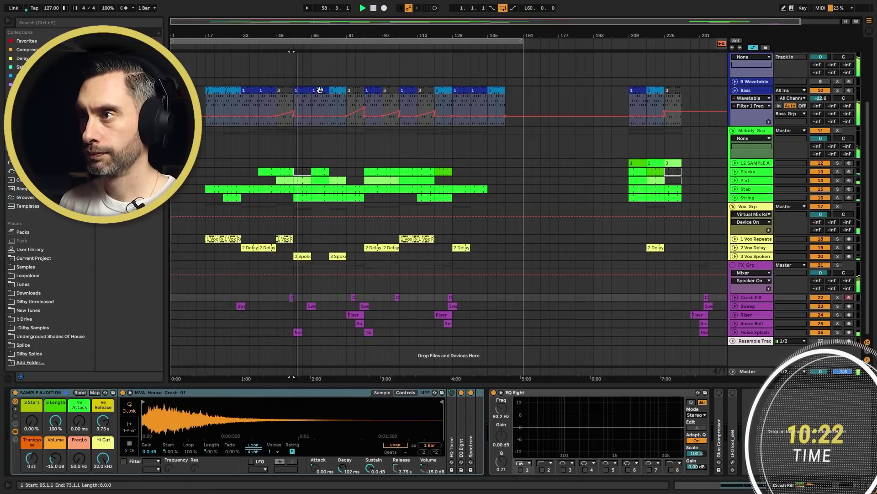
Audition the section from the Bass clip at bar 65 and review the arrangement across all tracks.
scroll(326, 138, "up", 3)
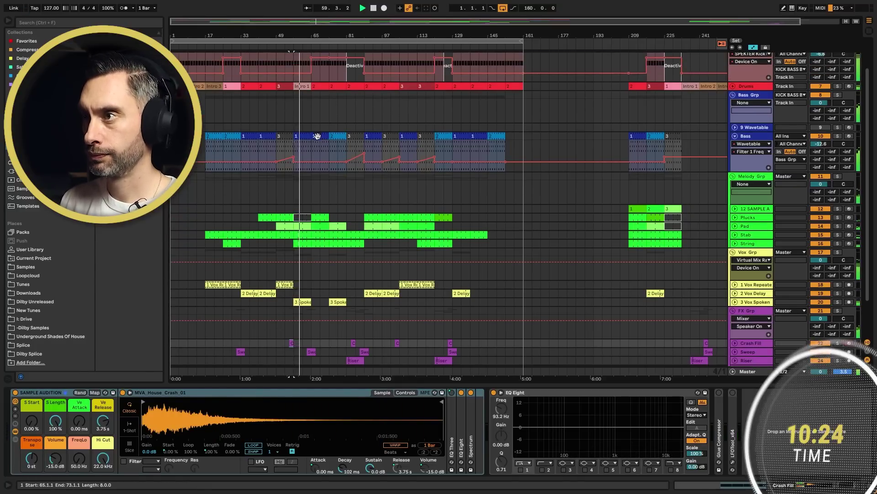
scroll(317, 136, "up", 3)
left_click(323, 173)
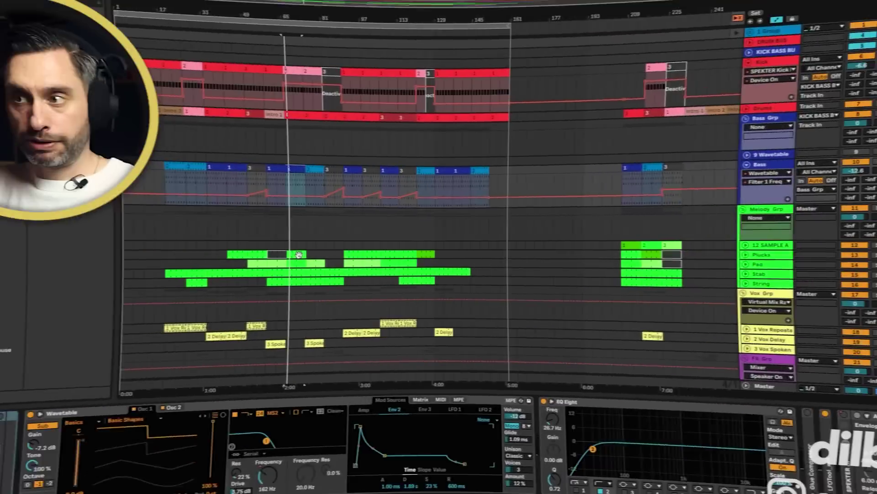
scroll(321, 253, "down", 3)
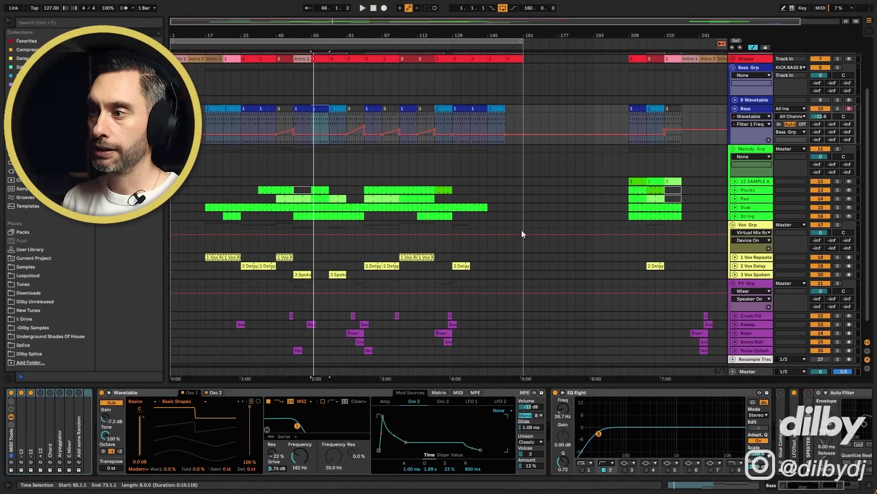
scroll(521, 229, "down", 1)
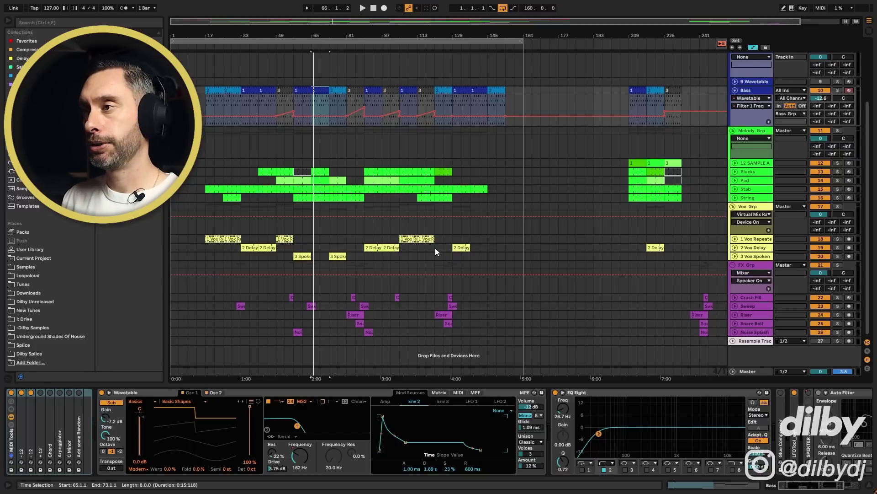
scroll(389, 142, "up", 4)
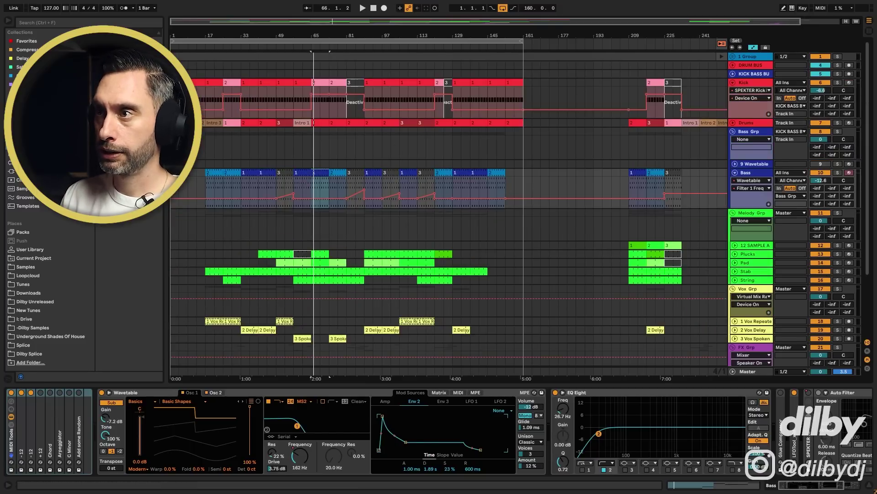
Split off and deactivate the last half bar of the Kick clip, from 48.3 to bar 49.
left_click_drag(273, 36, 410, 88)
left_click(425, 84)
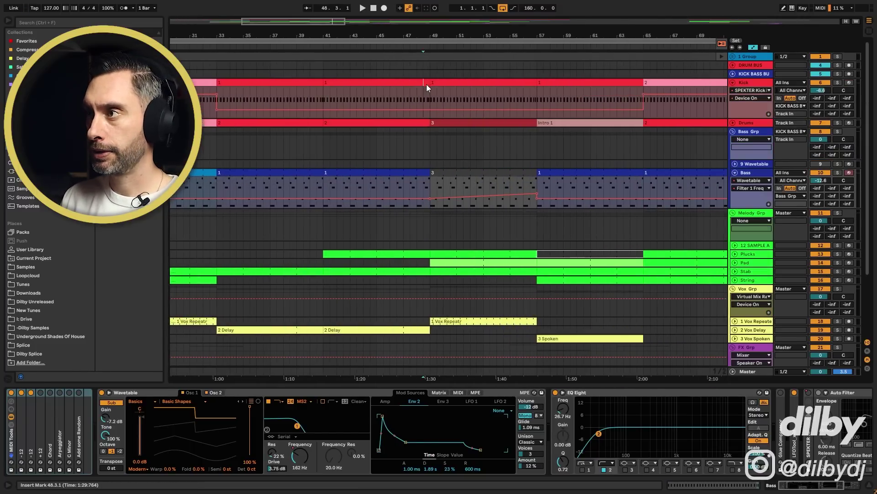
left_click(429, 80, "shift")
key("ctrl+e")
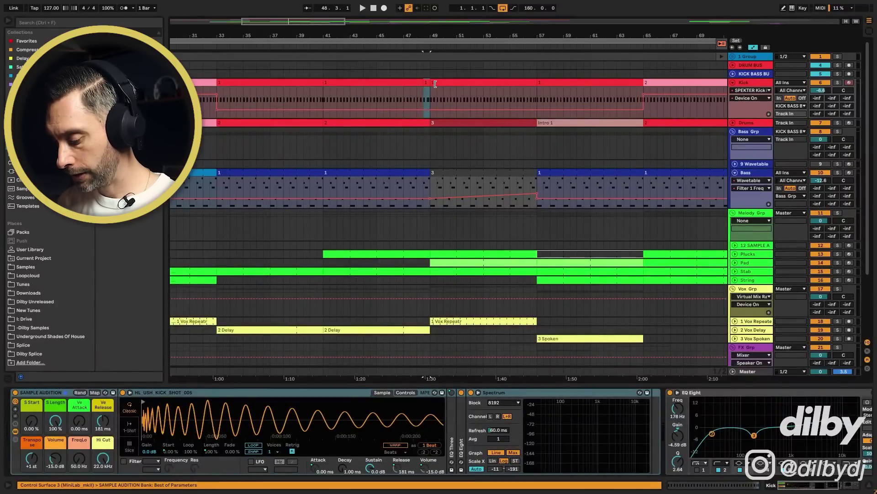
key("minus")
key("minus")
key("minus")
Copy the Kick clips with the drop-out from bars 33 to 49 to bars 89 and 129.
left_click(277, 82)
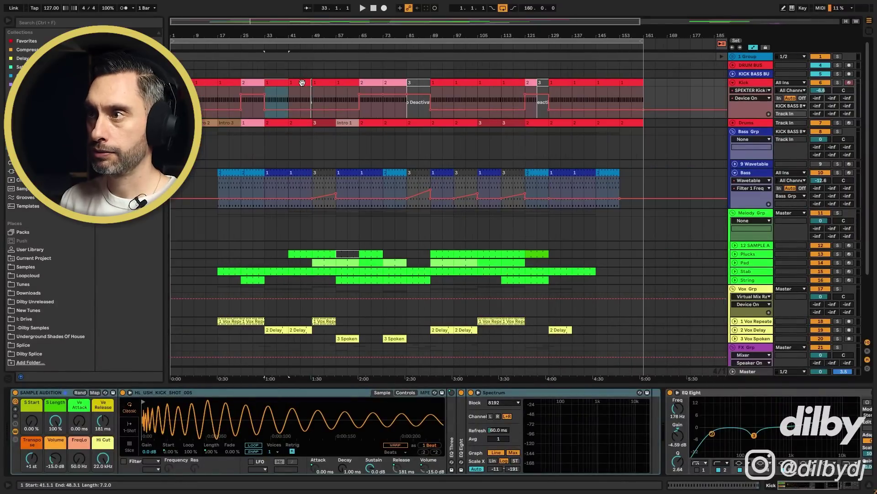
left_click_drag(290, 83, 568, 86)
left_click_drag(568, 87, 557, 87)
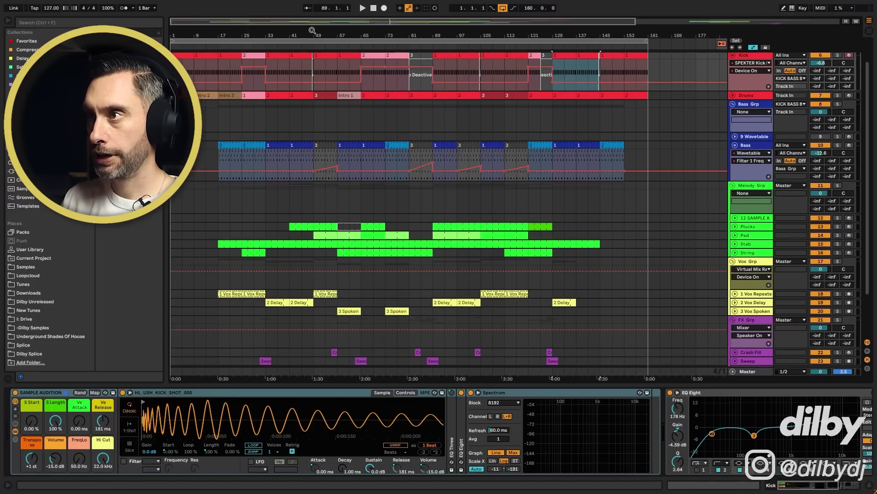
Audition the Kick drop-out by playing from bar 48 past bar 49.
left_click_drag(314, 31, 317, 48)
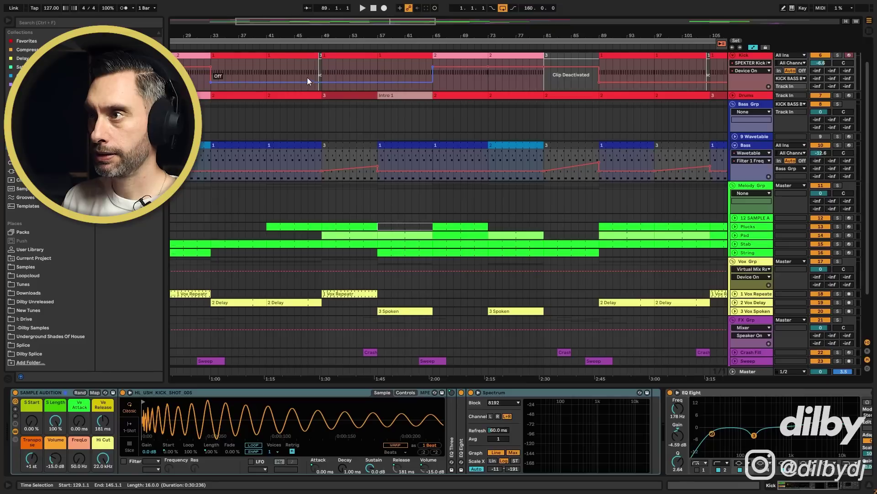
left_click(313, 71)
key("space")
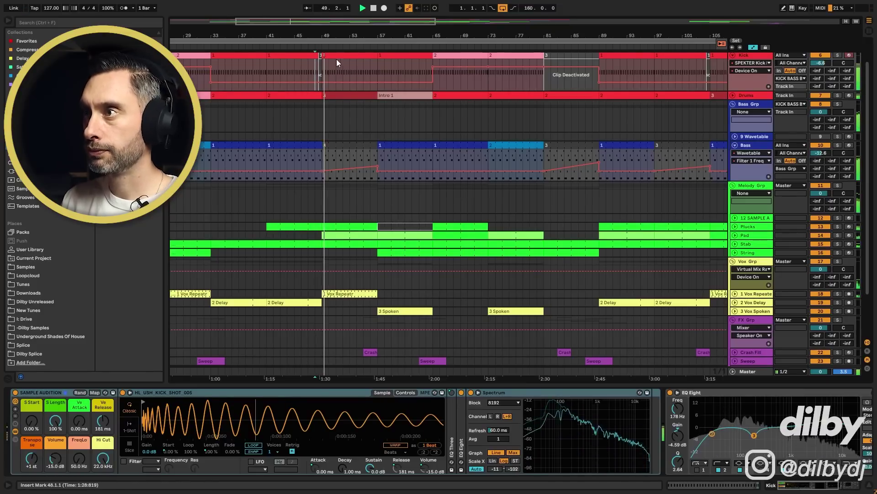
left_click_drag(336, 37, 336, 33)
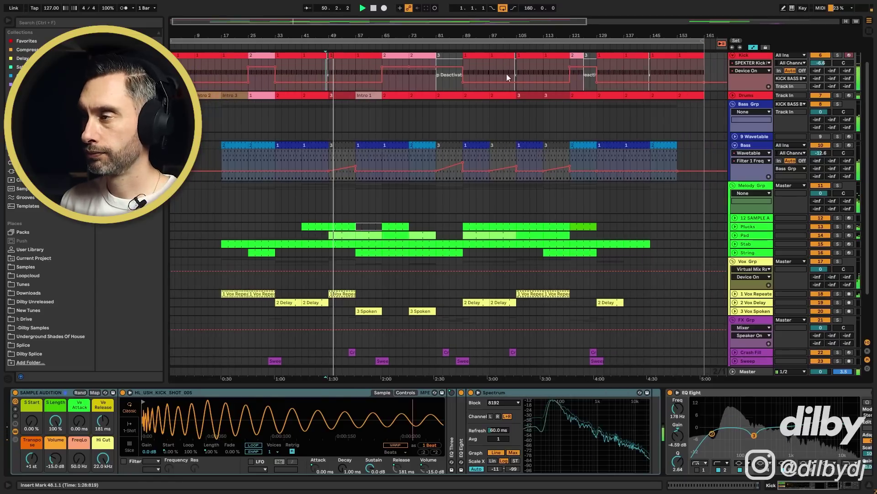
key("space")
Unfold the Drums track to show its notes across the arrangement.
scroll(375, 123, "up", 3)
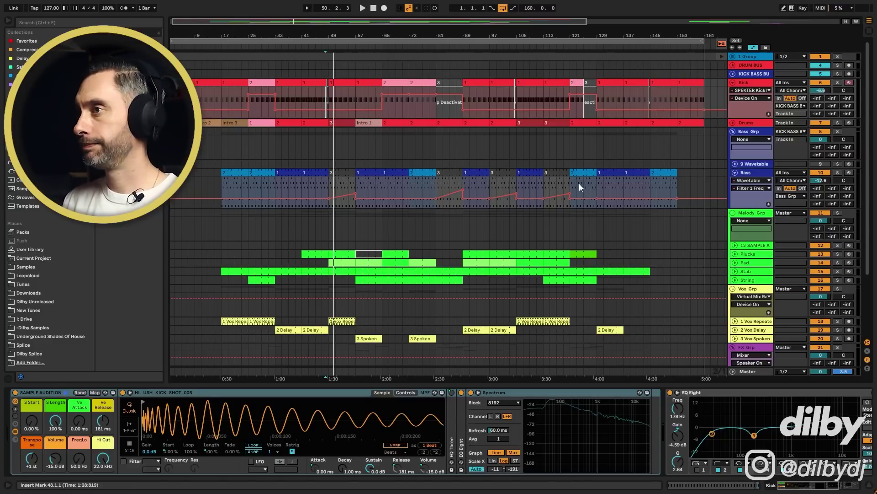
left_click_drag(330, 39, 330, 34)
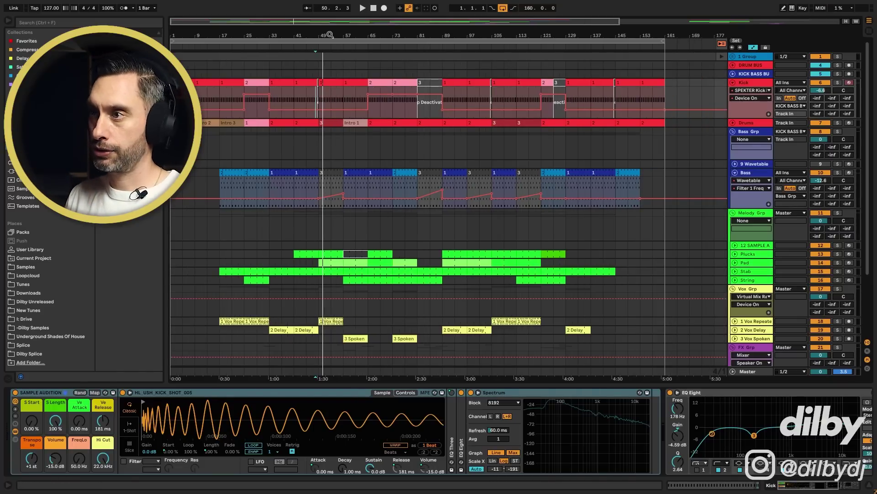
left_click_drag(330, 35, 521, 35)
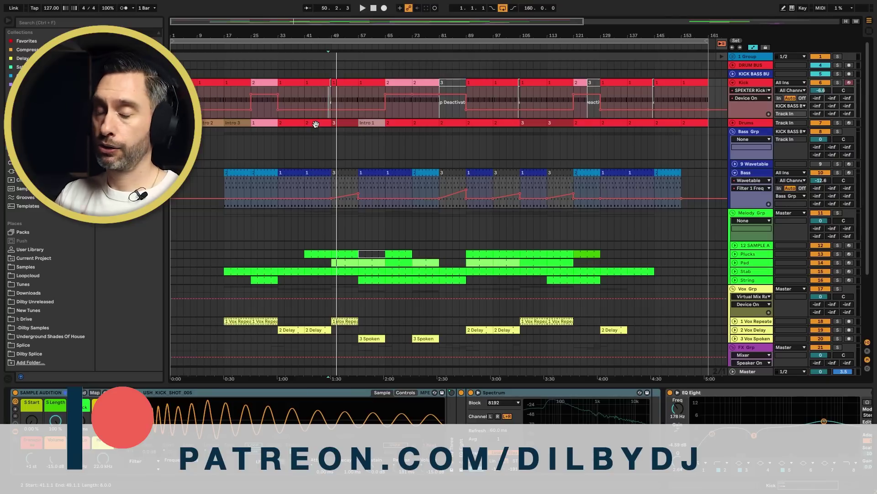
left_click(732, 123)
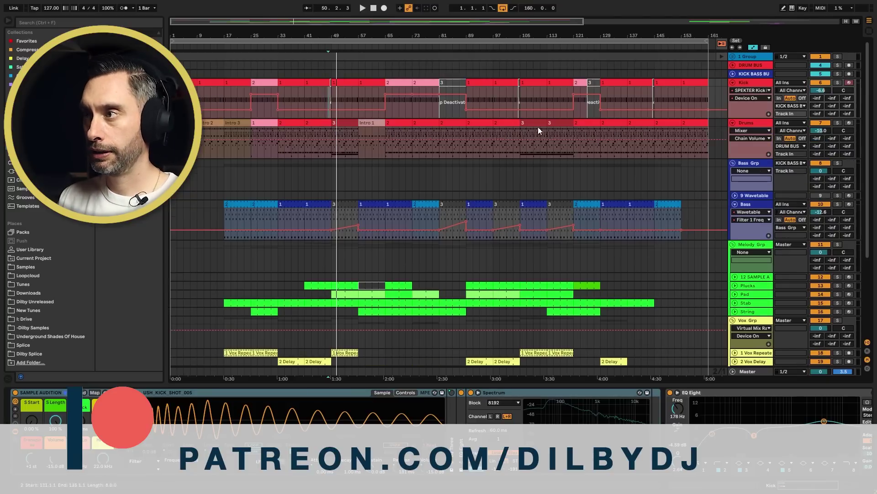